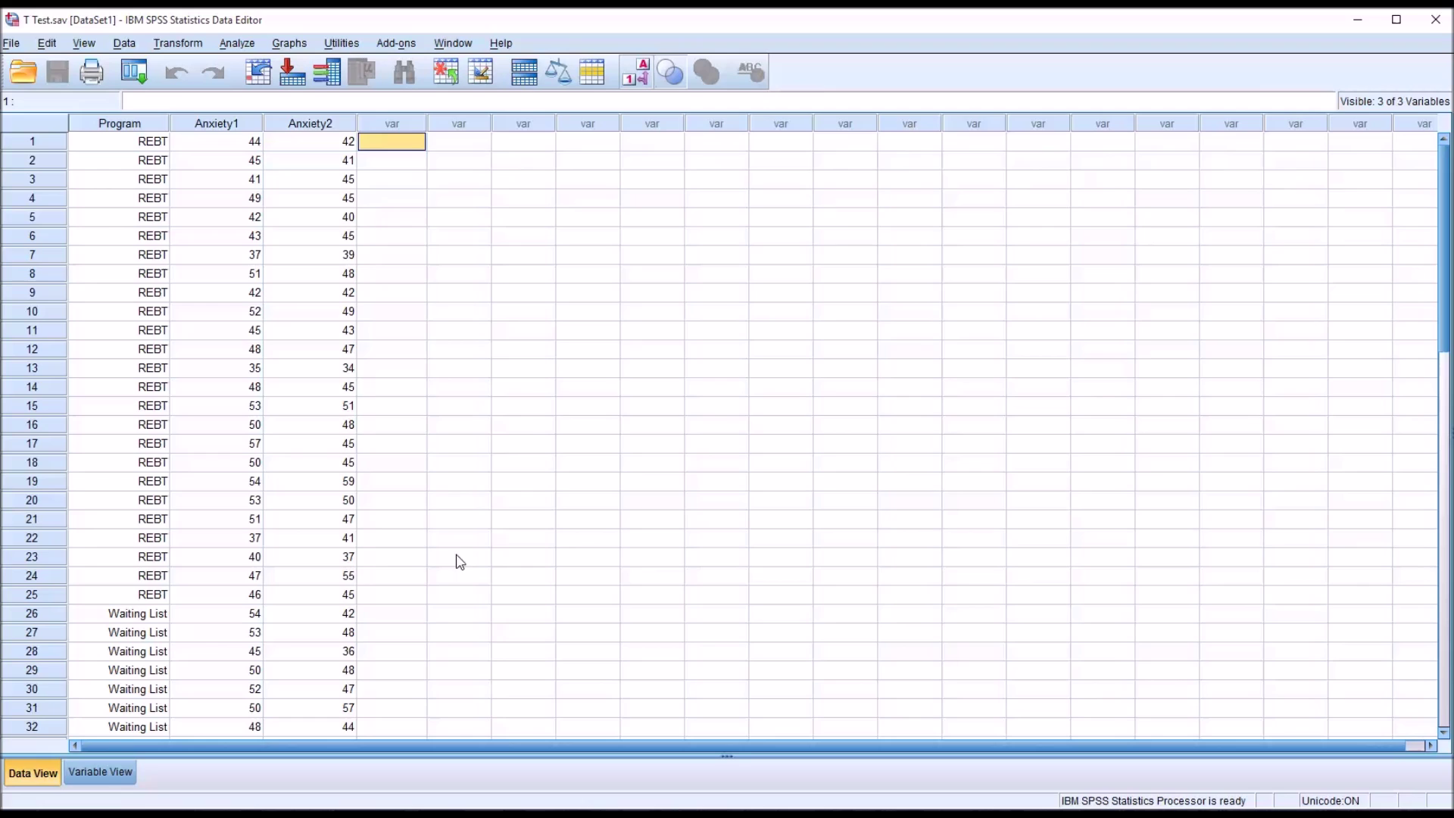
Examine the Program column and how its cases are divided between the REBT and Waiting List groups
click(117, 123)
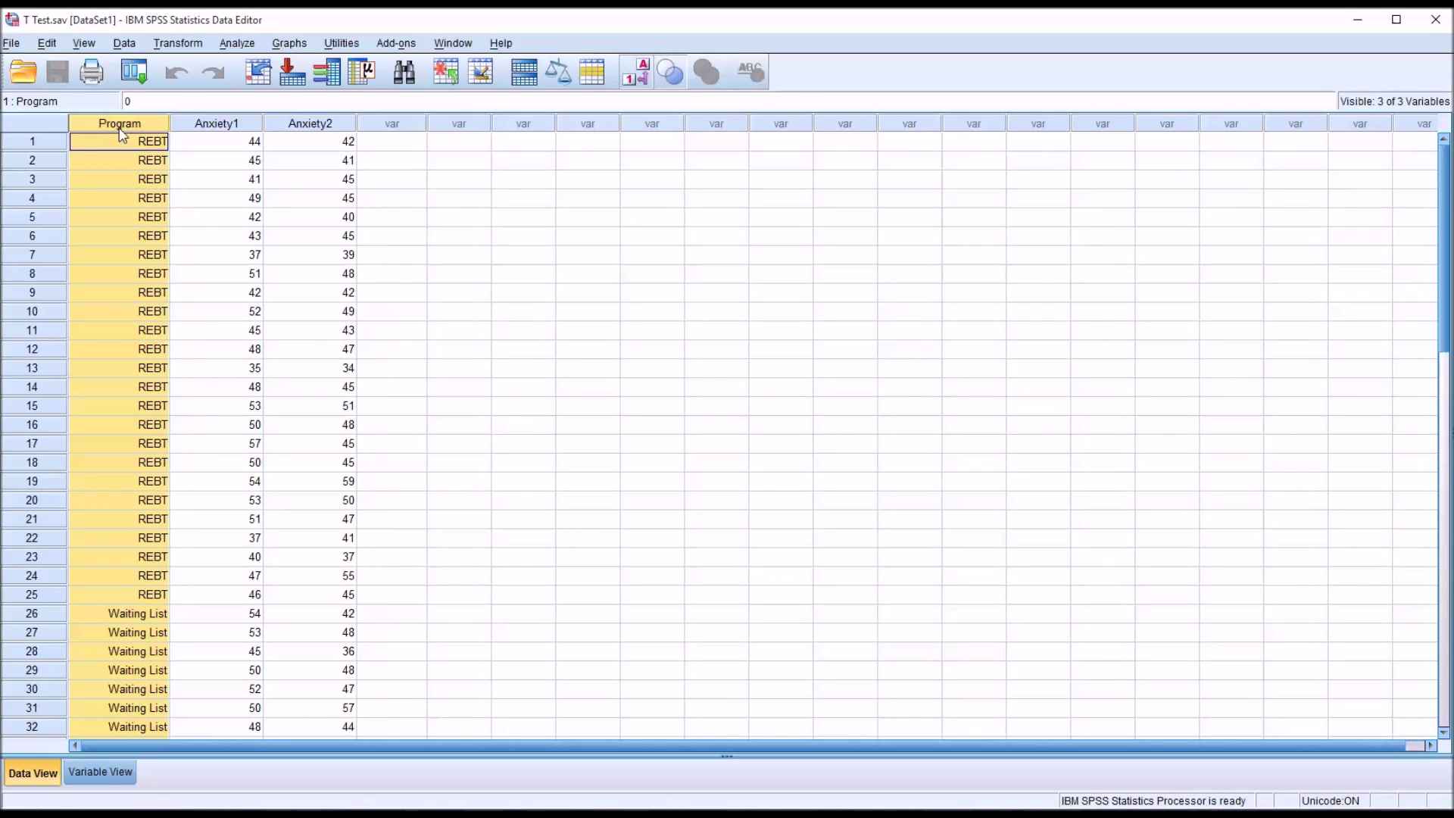
double_click(107, 141)
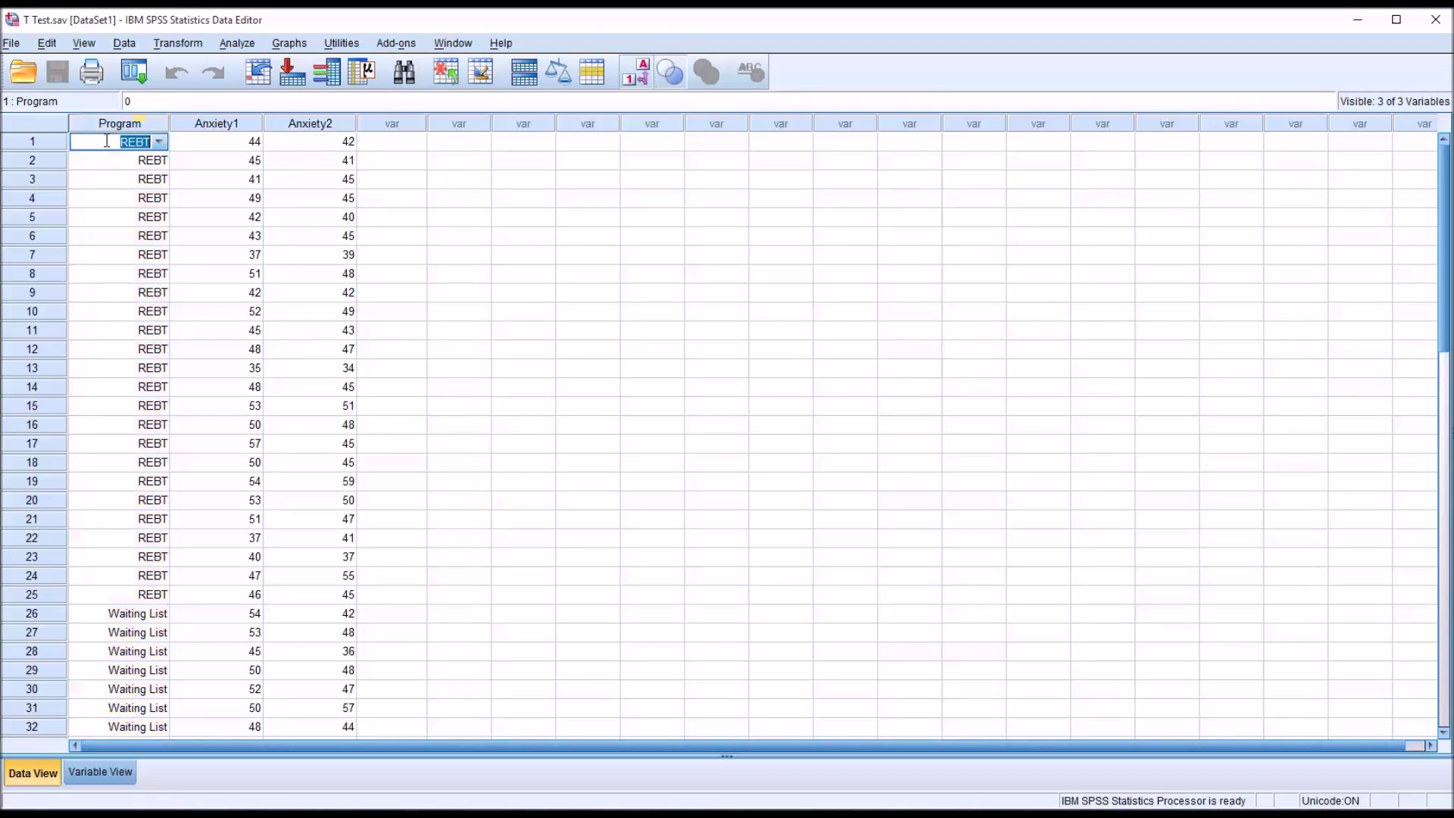
key(Return)
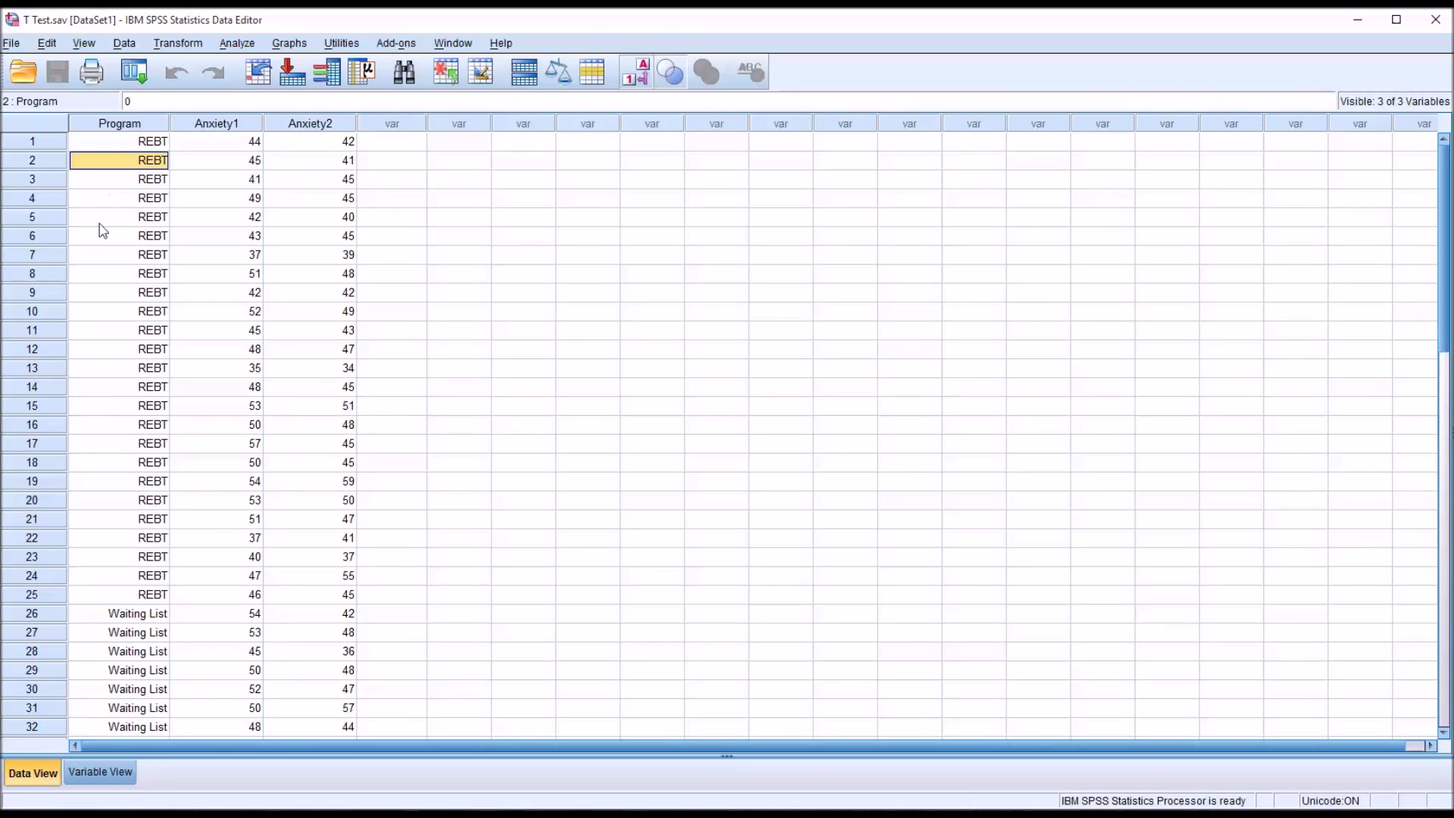
click(115, 617)
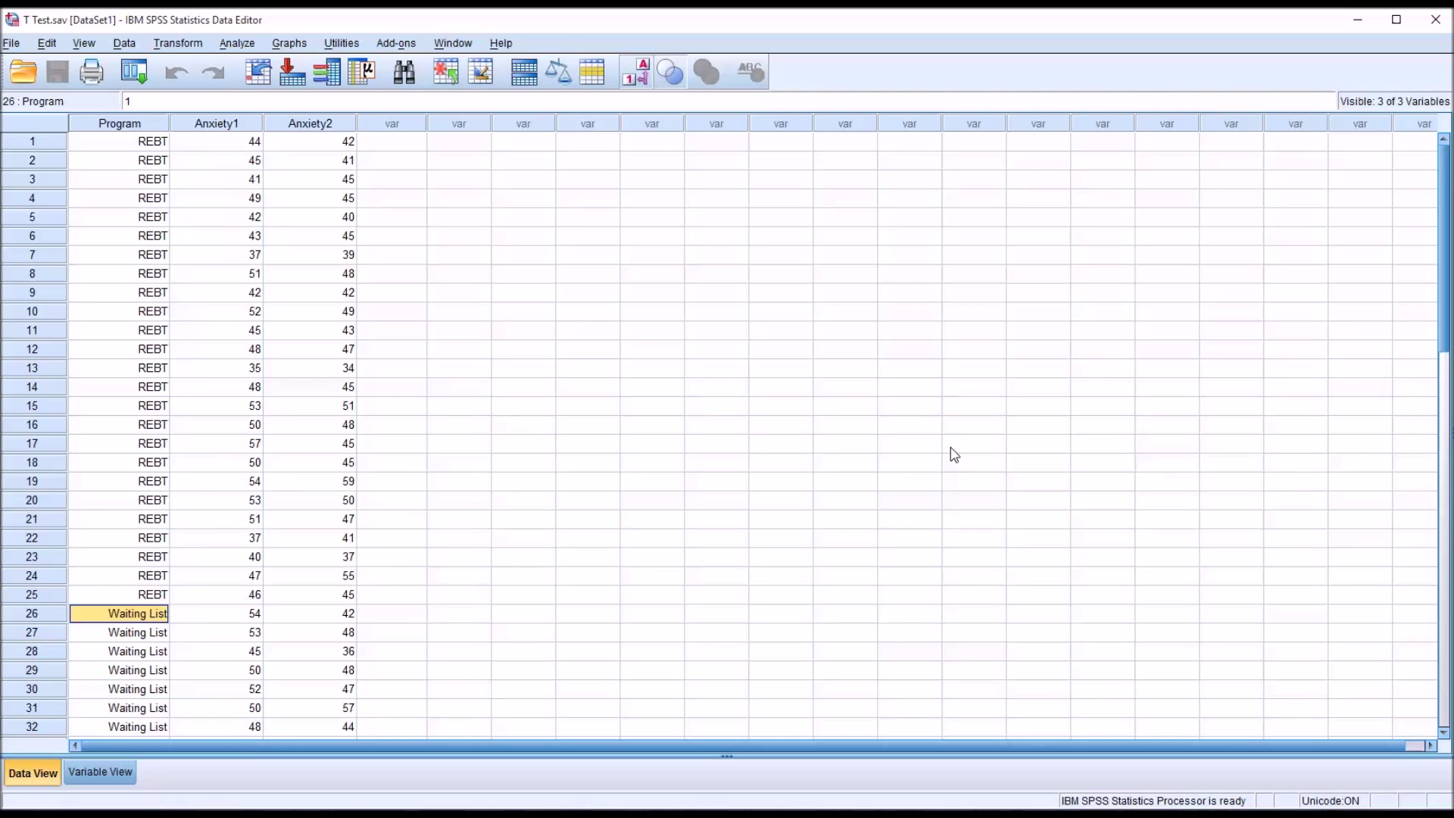
mouse_move(1448, 344)
mouse_down()
mouse_move(1447, 443)
mouse_move(1446, 316)
mouse_up()
Examine the Anxiety1 and Anxiety2 columns side by side as the two score variables
click(214, 124)
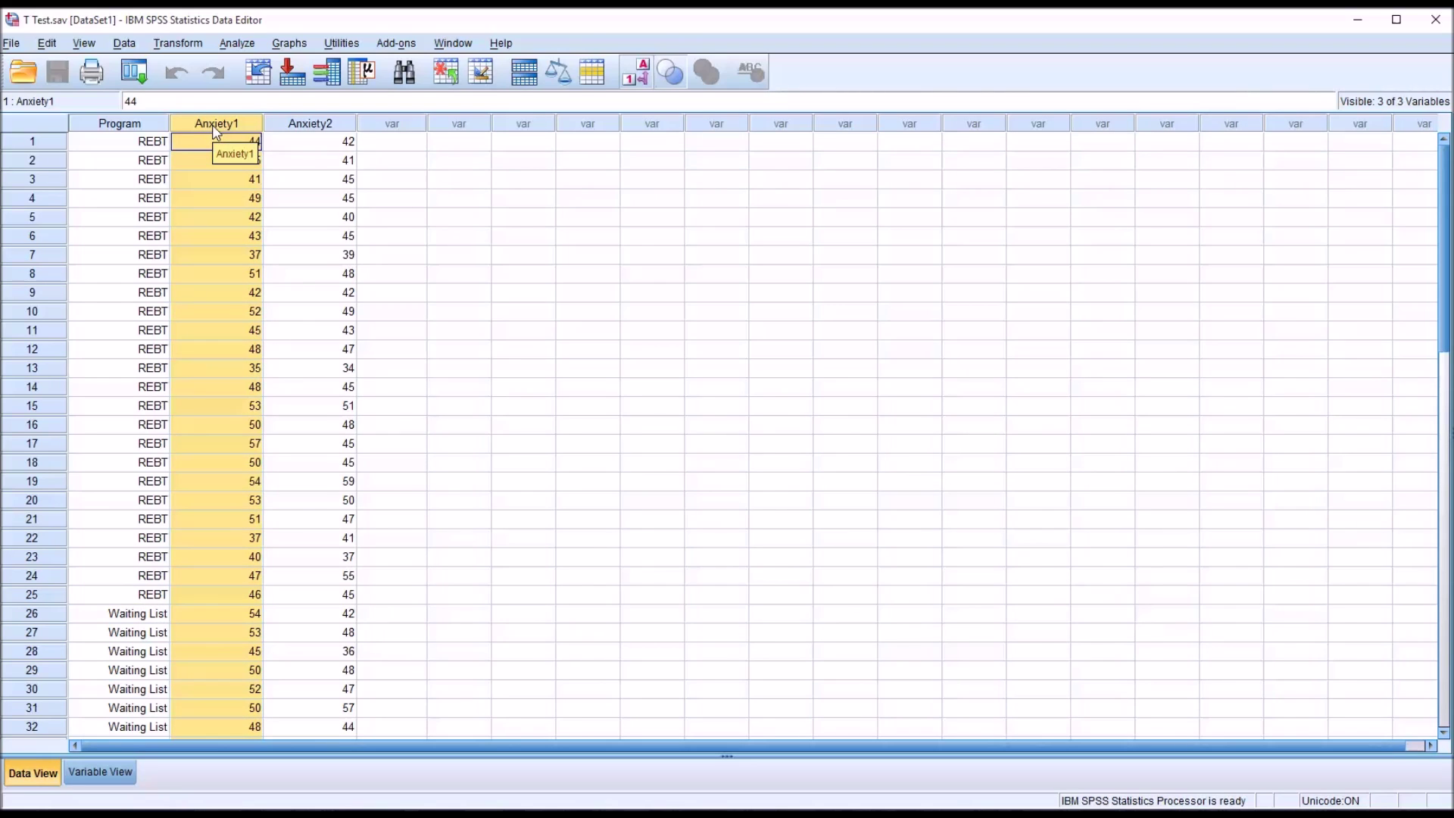
click(283, 125)
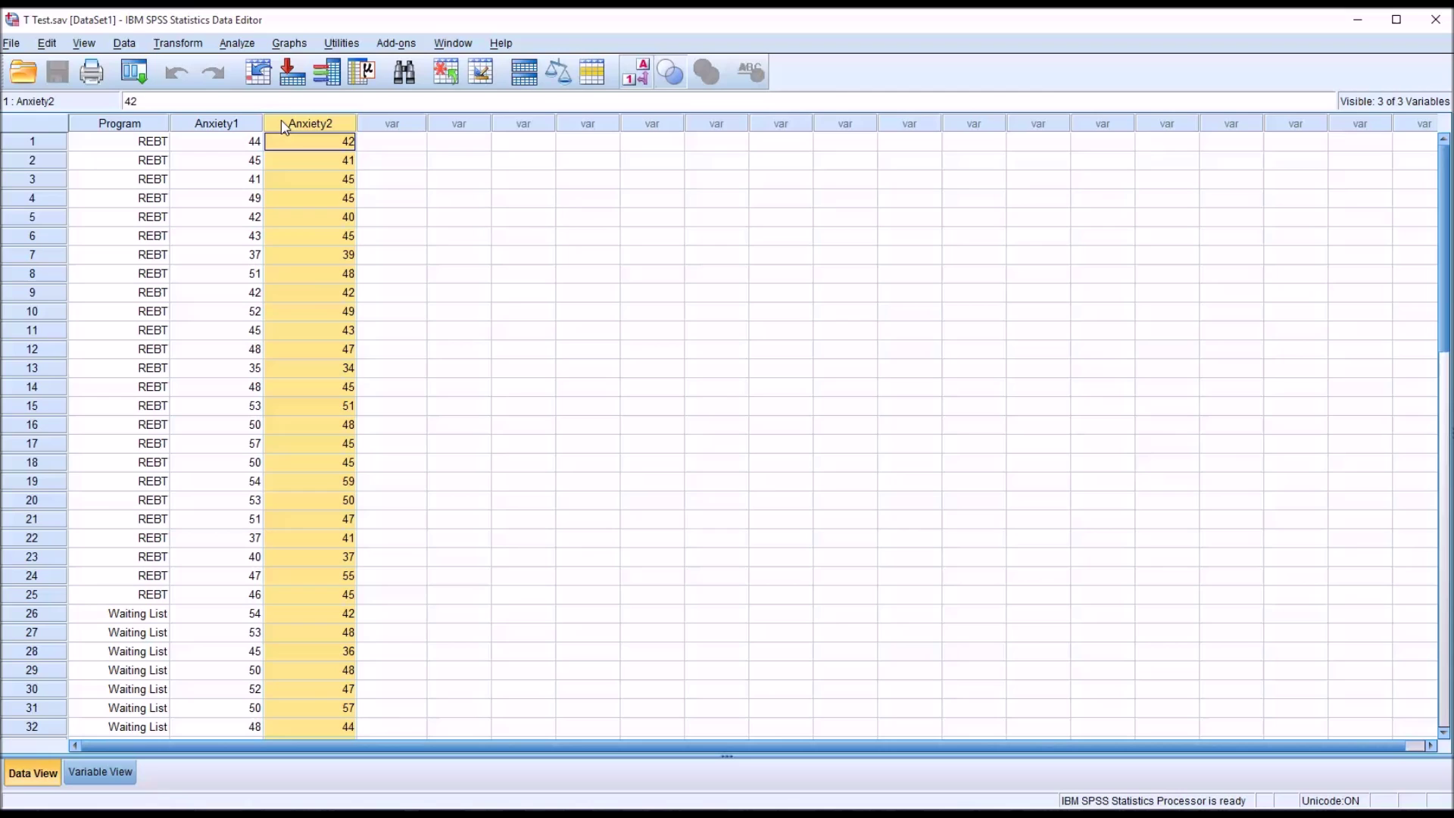
click(227, 131)
click(284, 130)
click(241, 128)
click(292, 127)
click(375, 146)
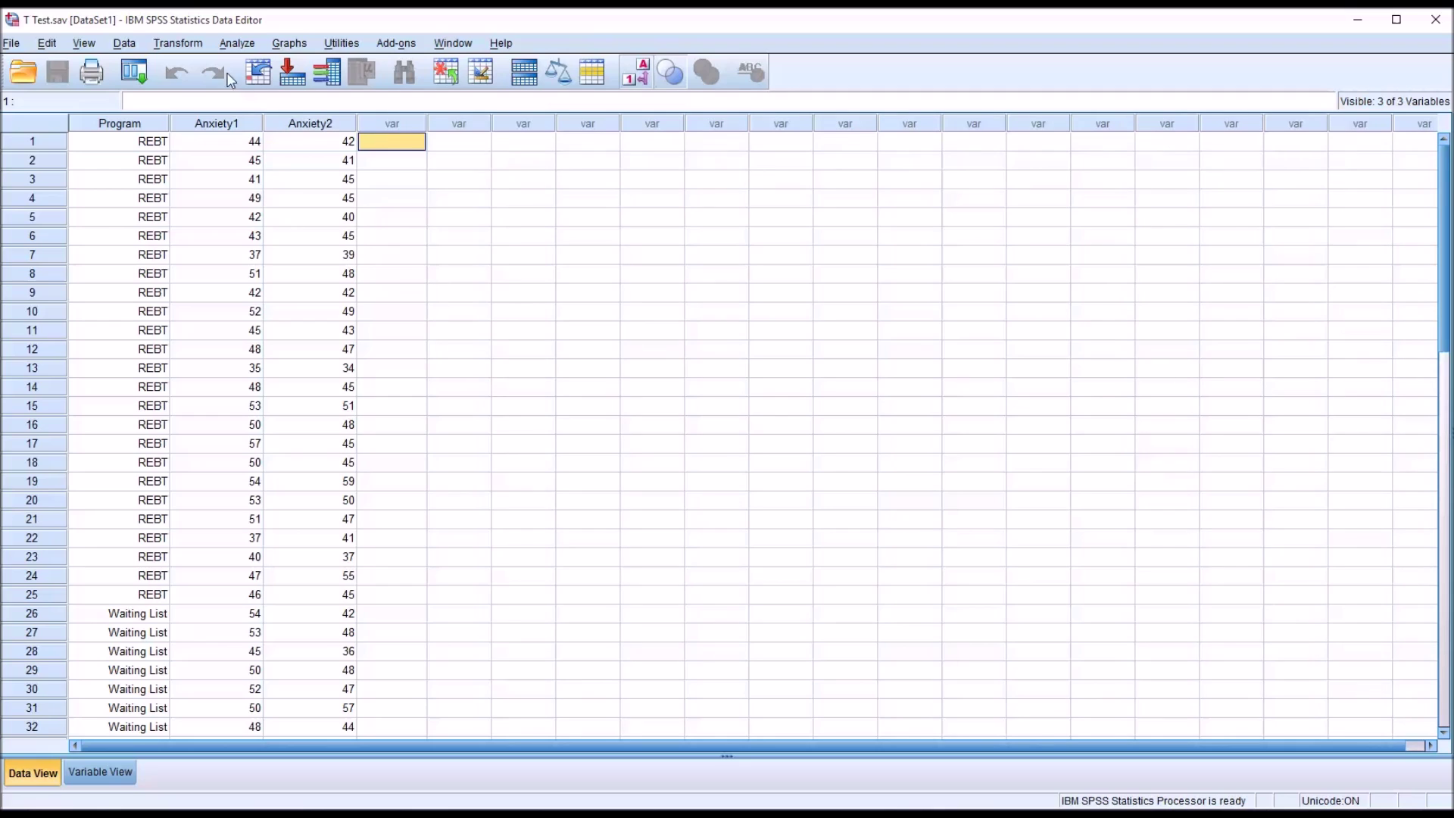
click(234, 45)
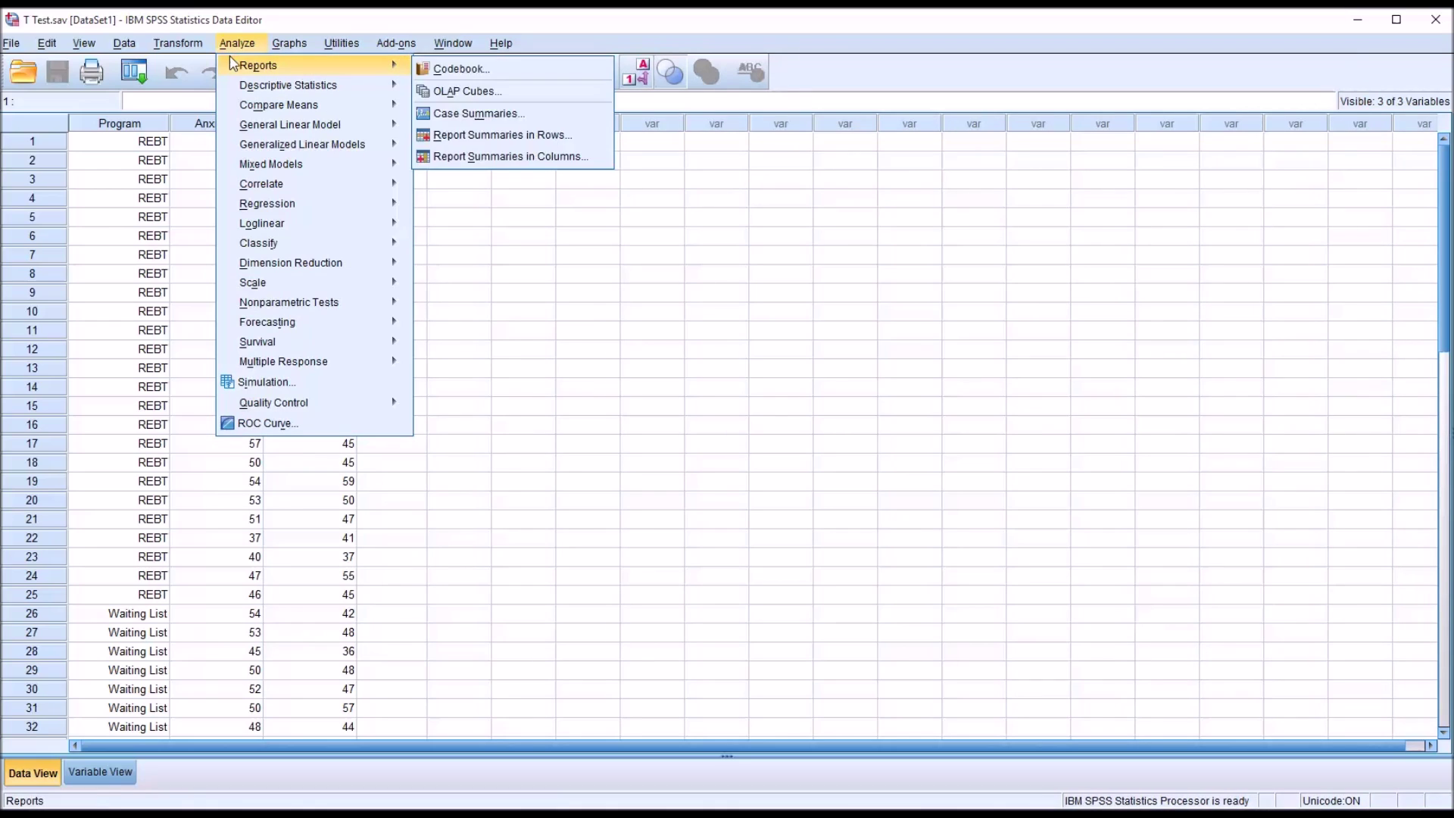
mouse_move(255, 111)
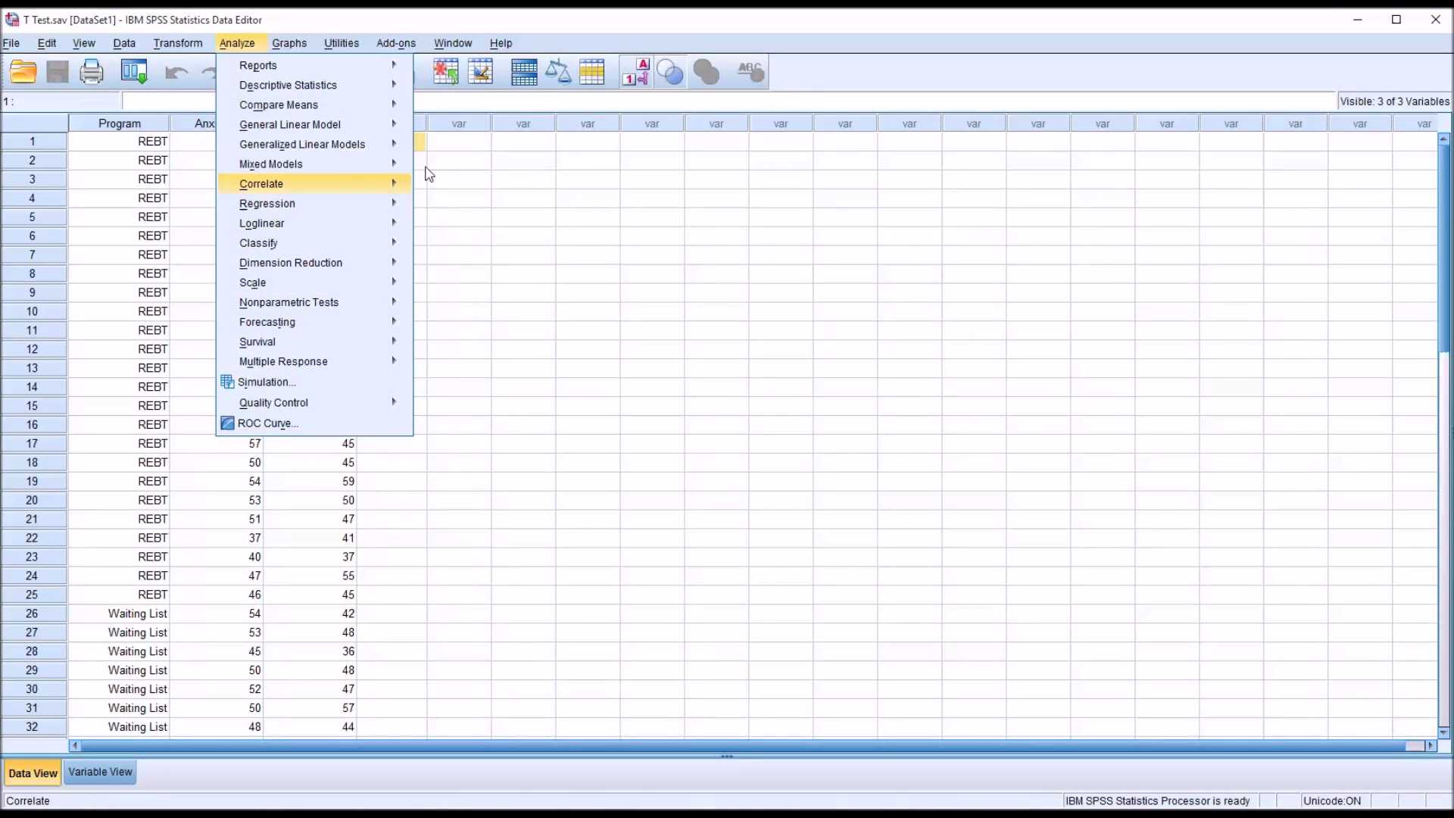
click(315, 23)
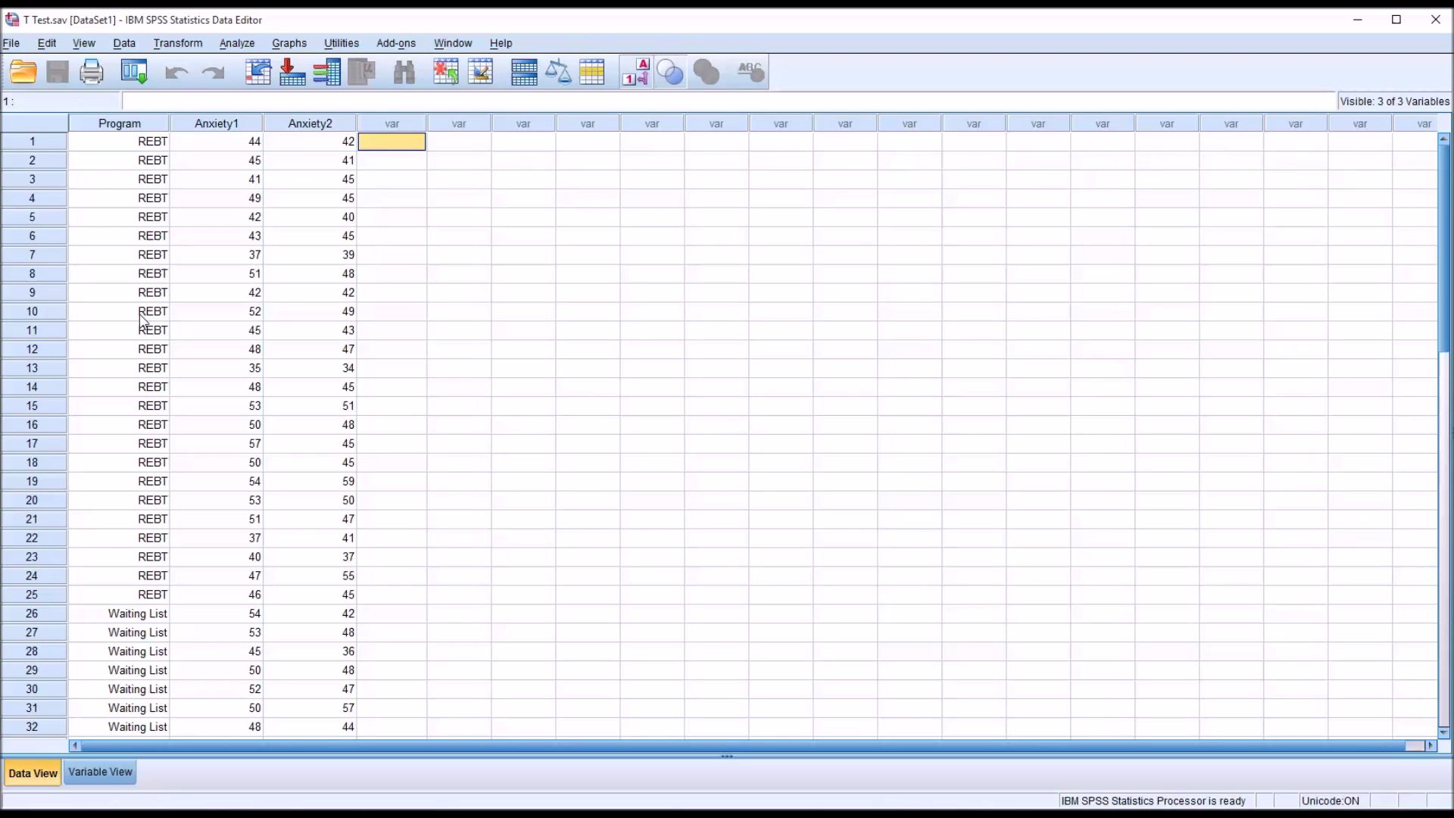
Review the Program column as the grouping variable and the Anxiety1 column as the dependent variable
click(112, 127)
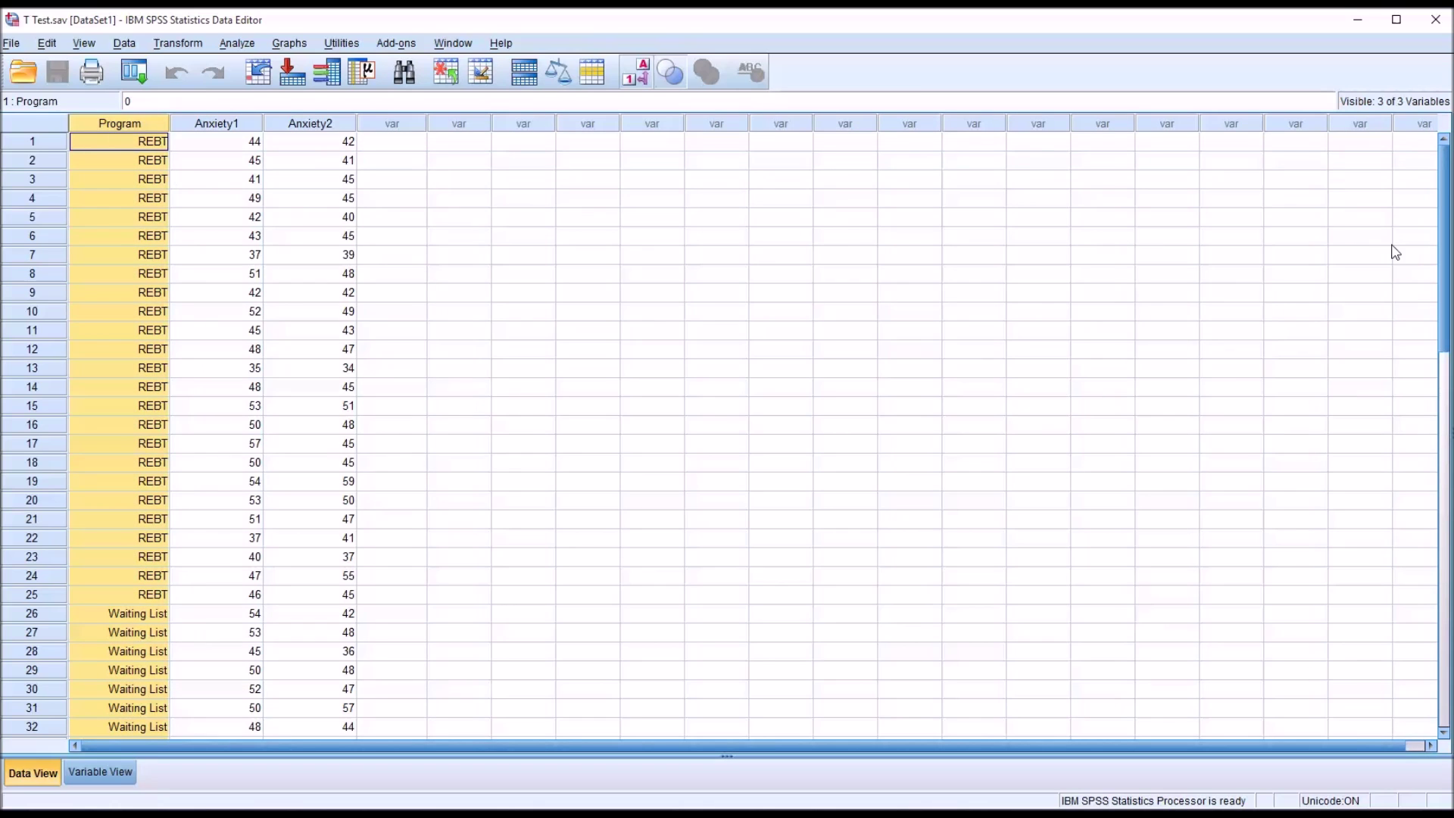
mouse_move(1443, 242)
mouse_down()
mouse_move(1441, 372)
mouse_move(1428, 227)
mouse_up()
click(389, 142)
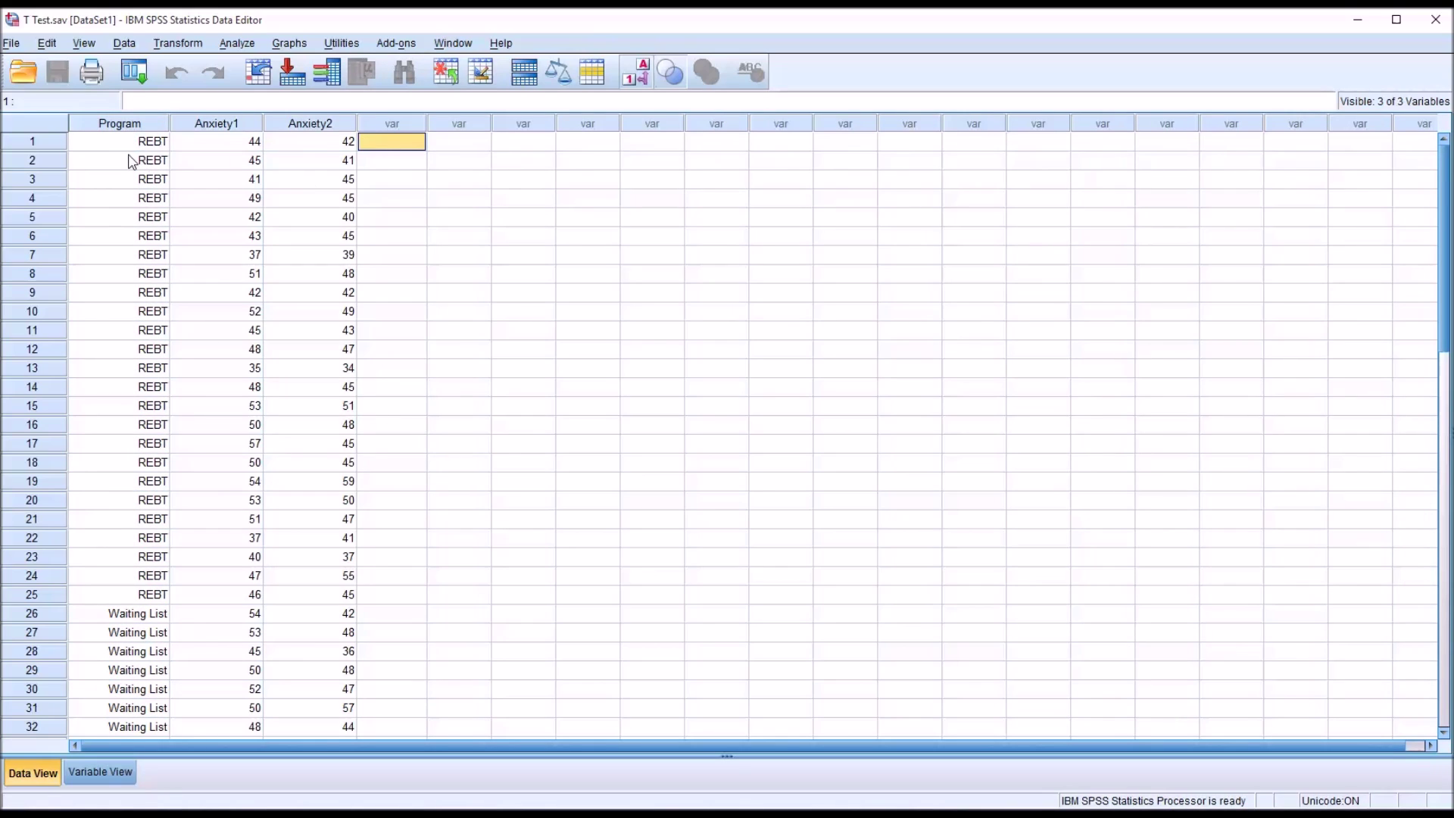
click(119, 124)
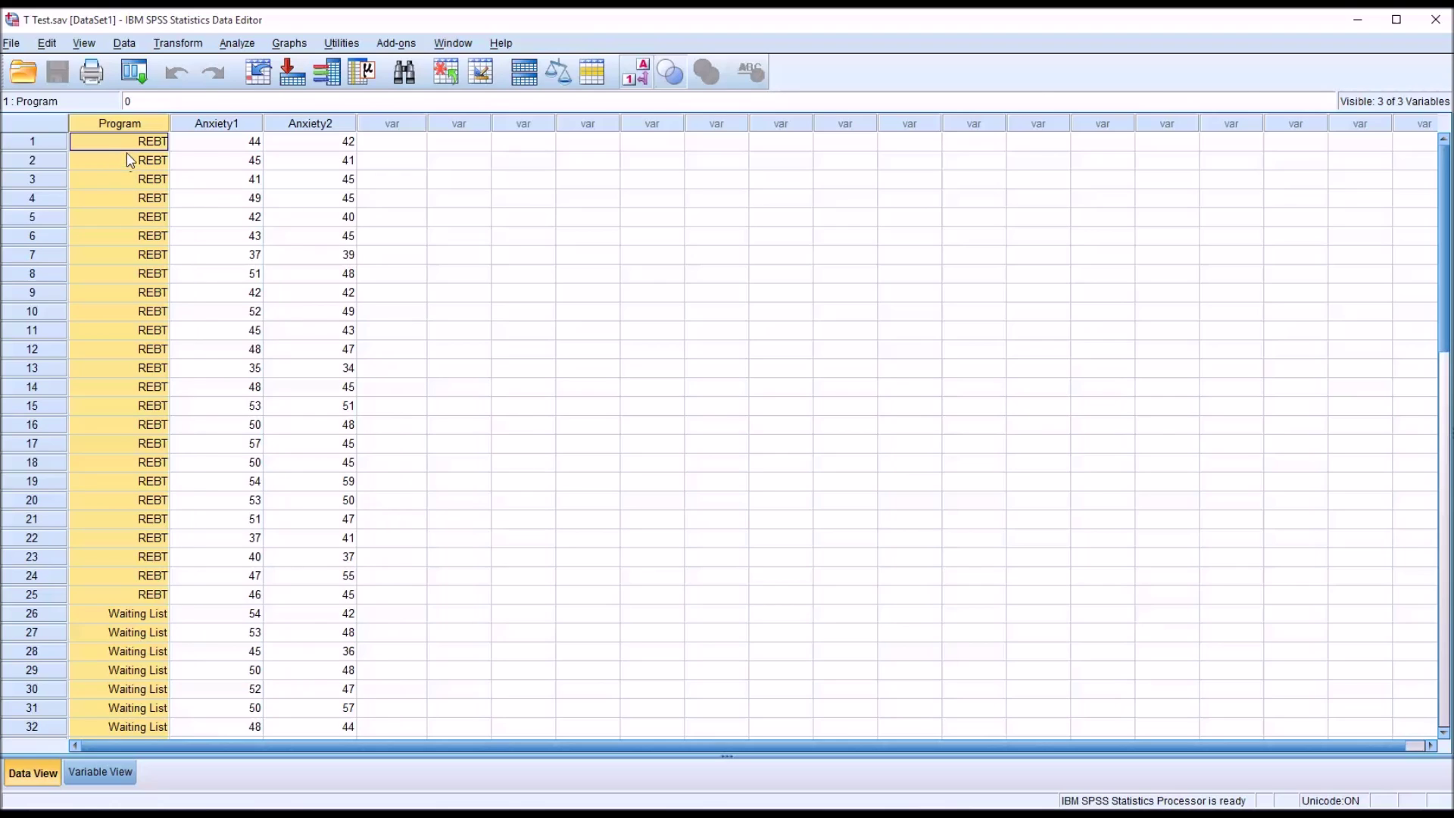
click(375, 146)
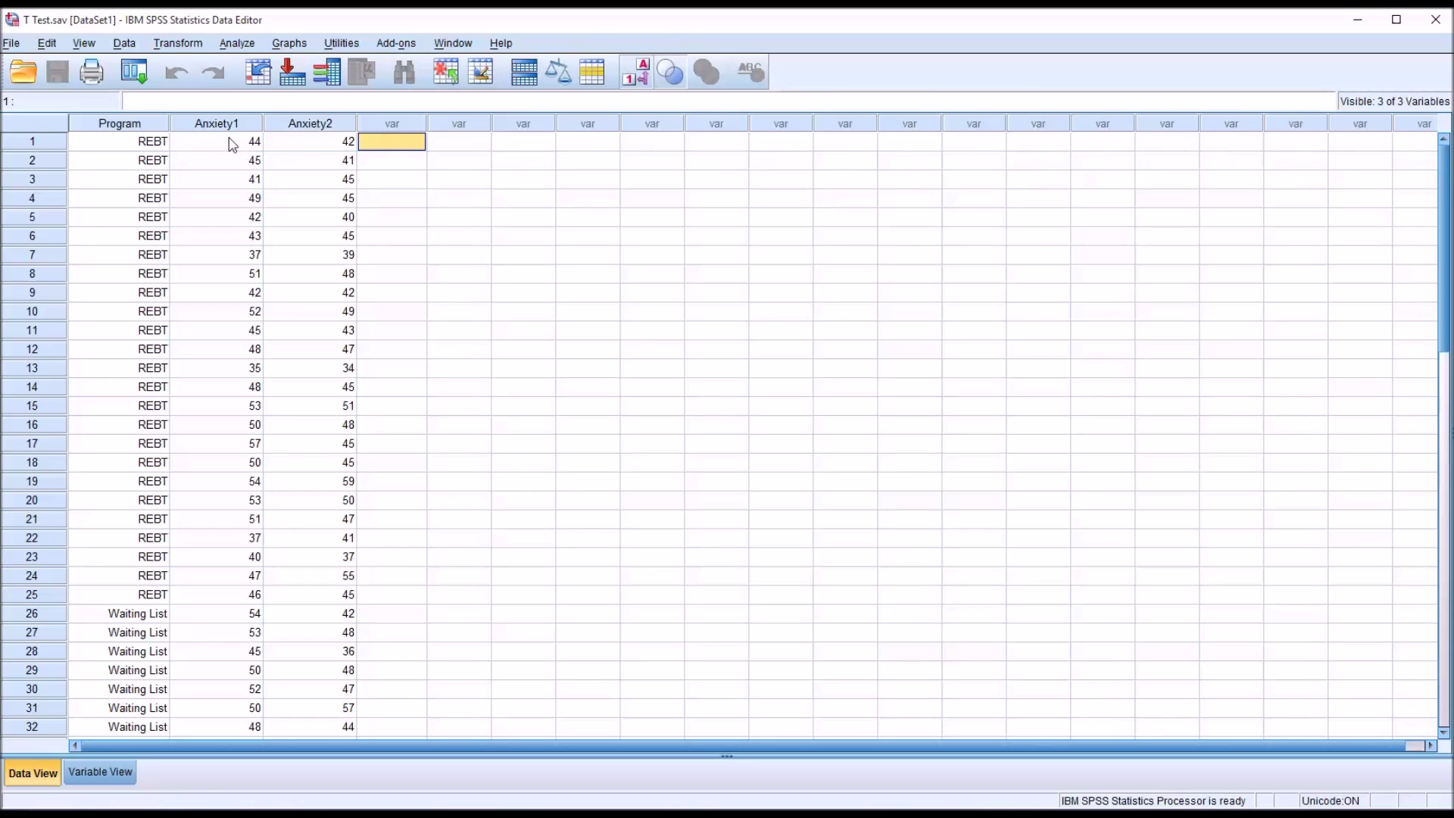
click(206, 125)
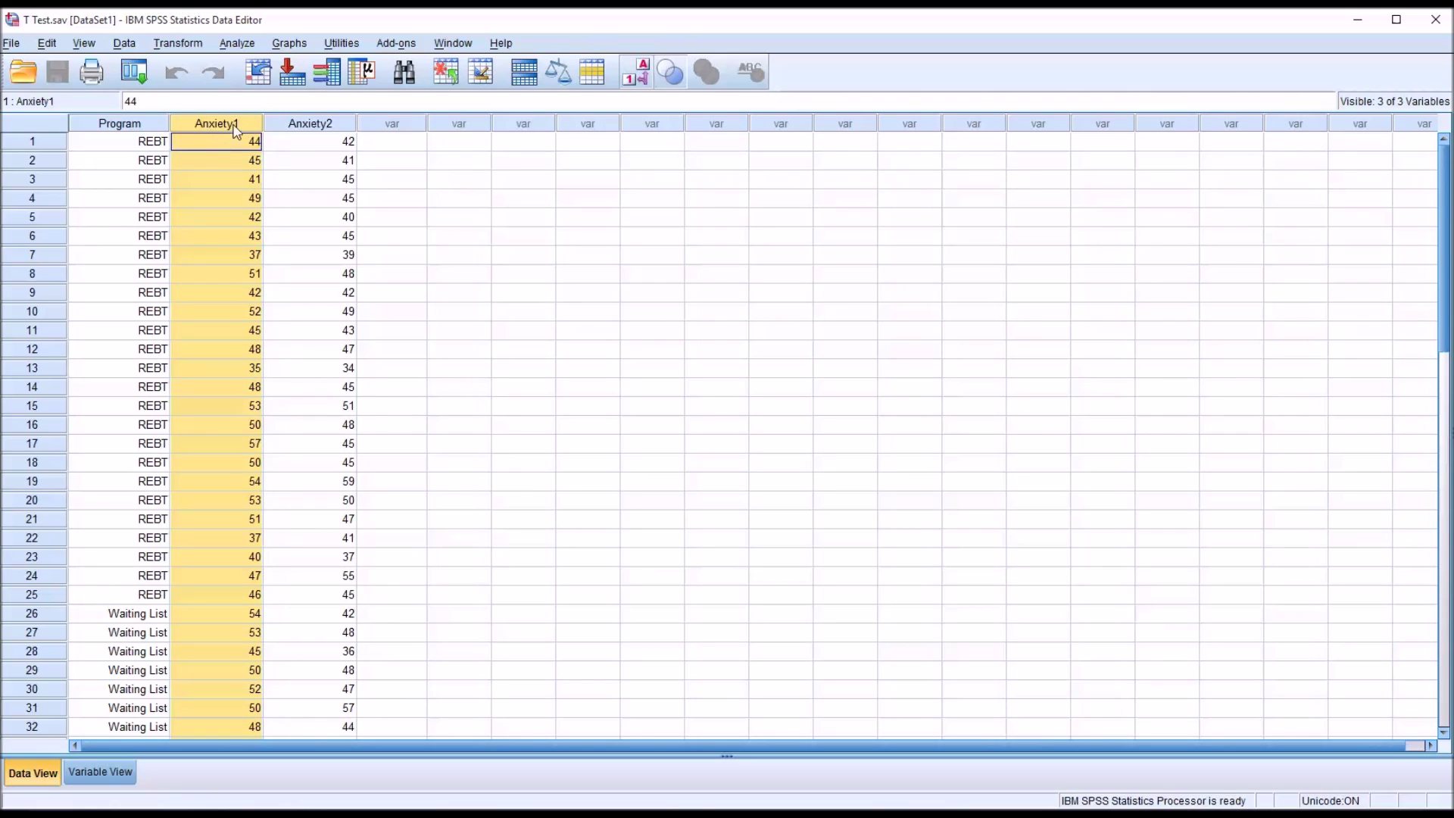
click(119, 124)
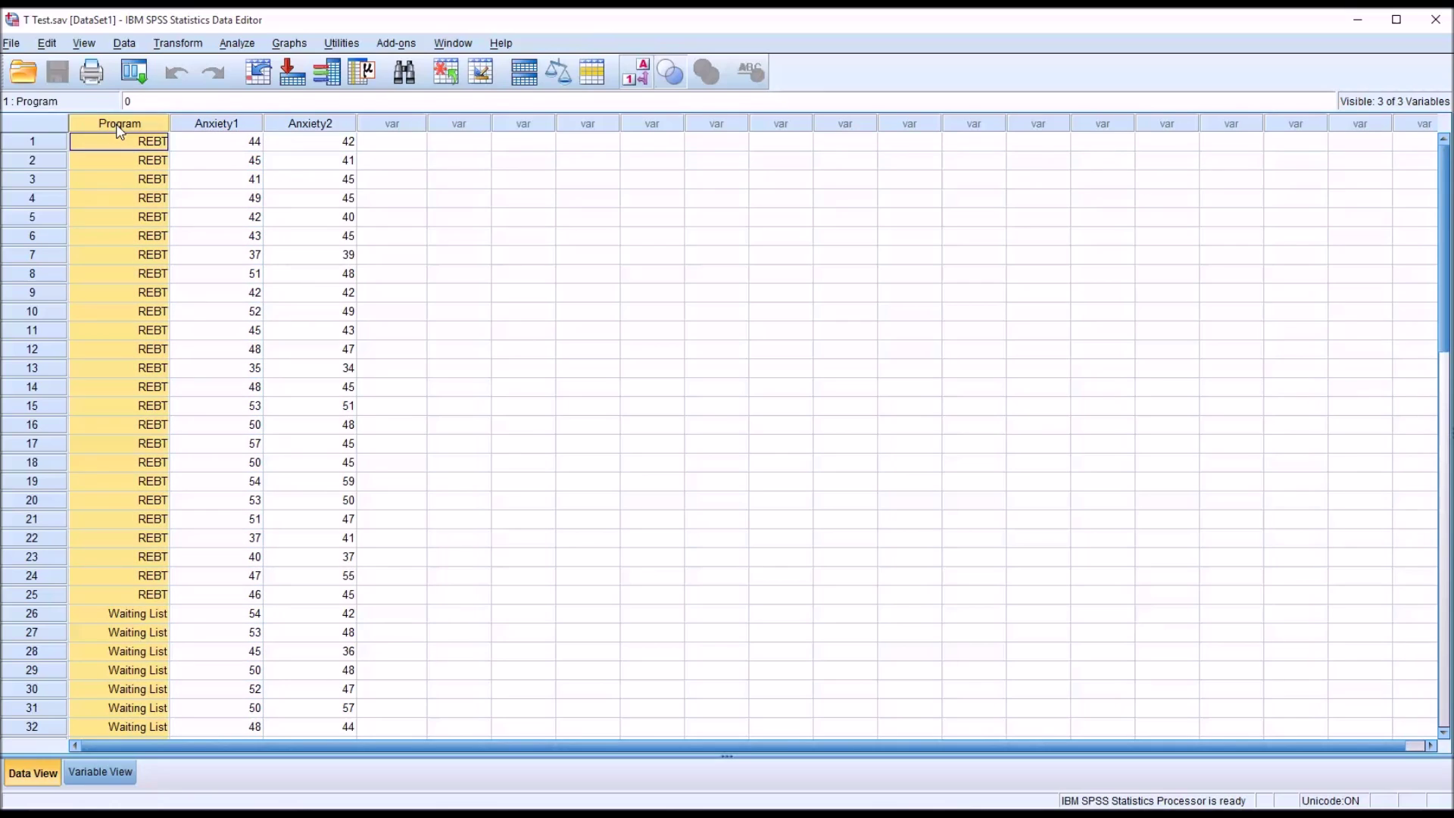
click(208, 126)
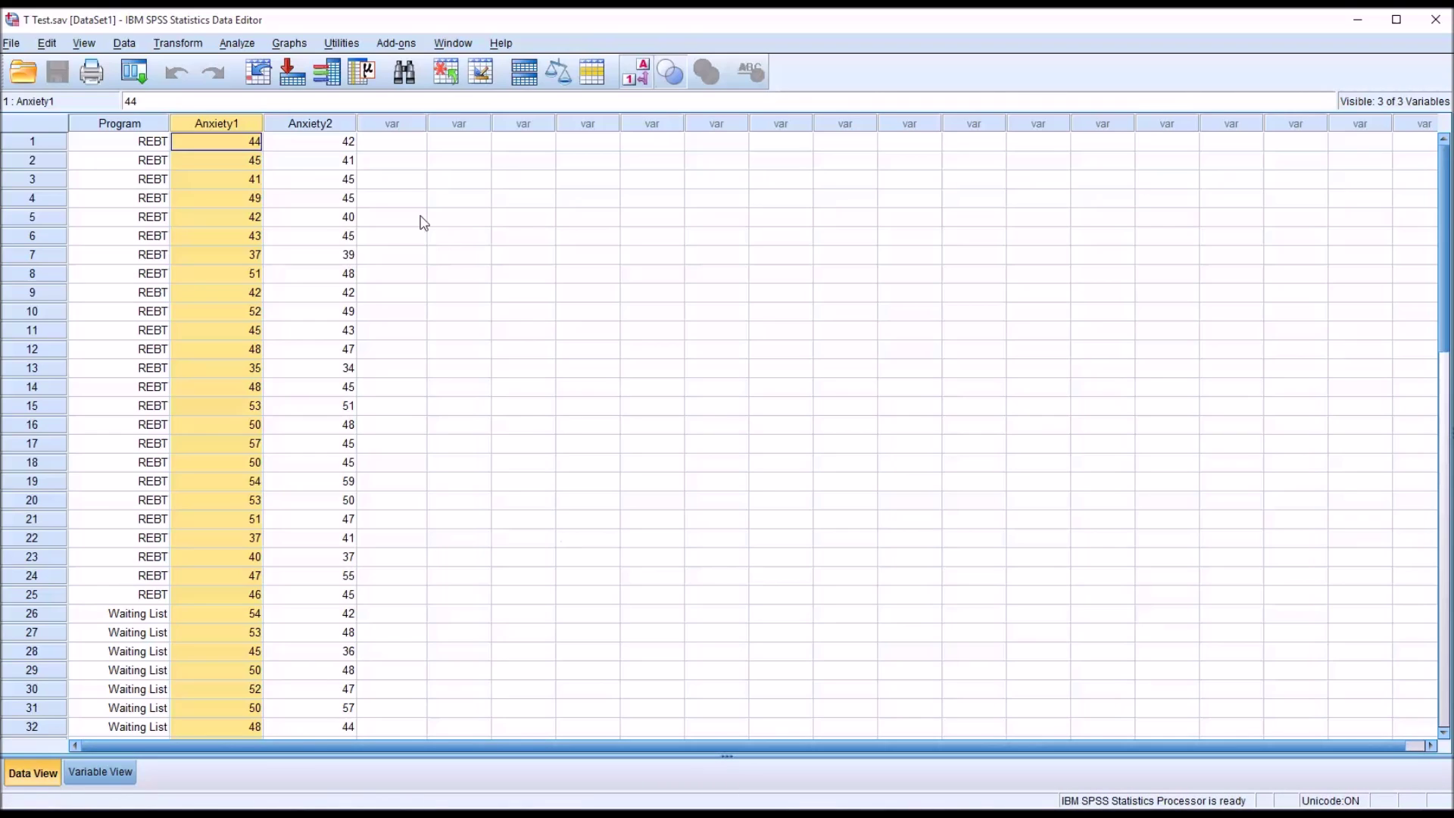
click(377, 144)
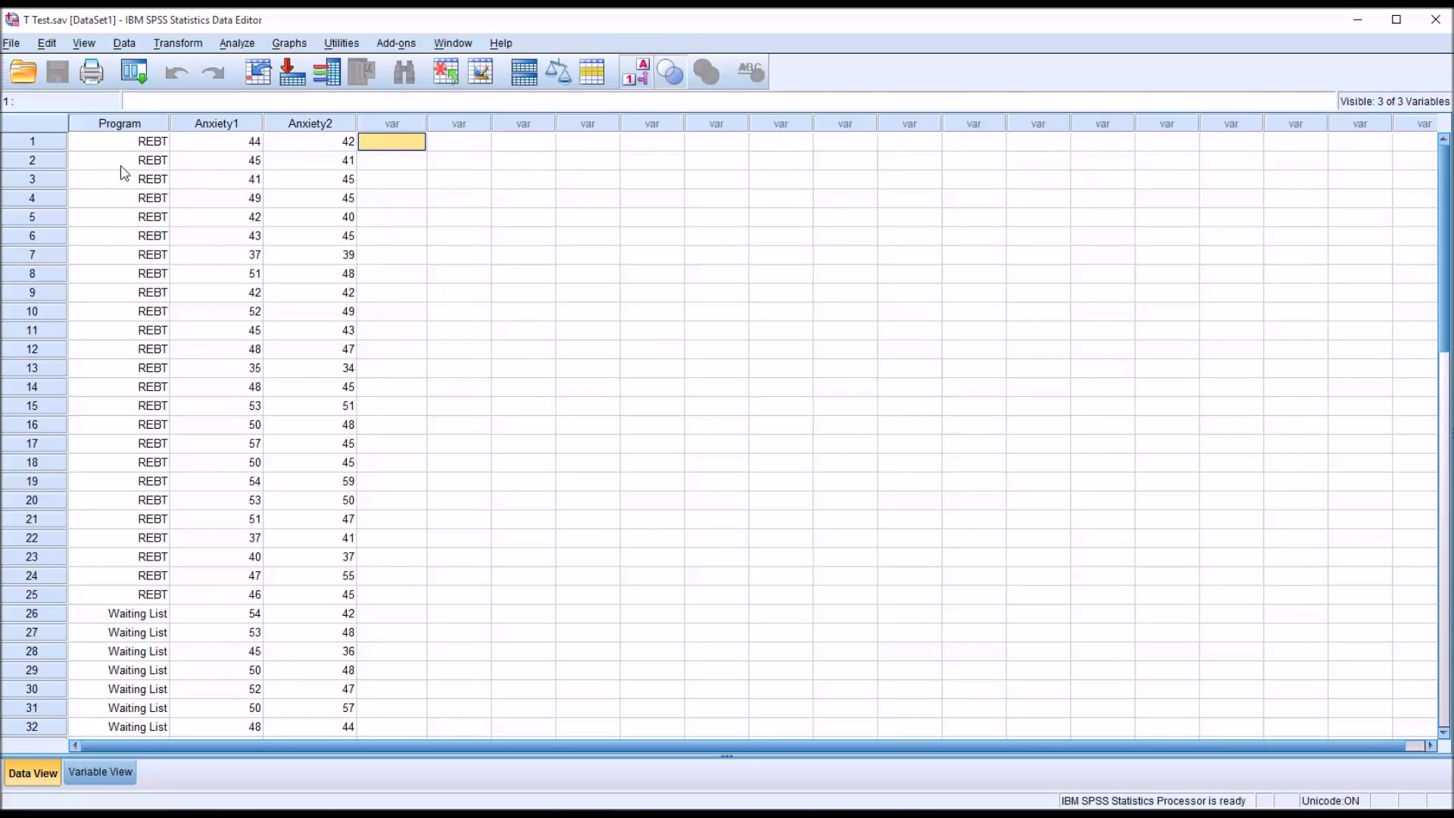
Inspect the individual Anxiety1 scores of the first three REBT cases
click(195, 167)
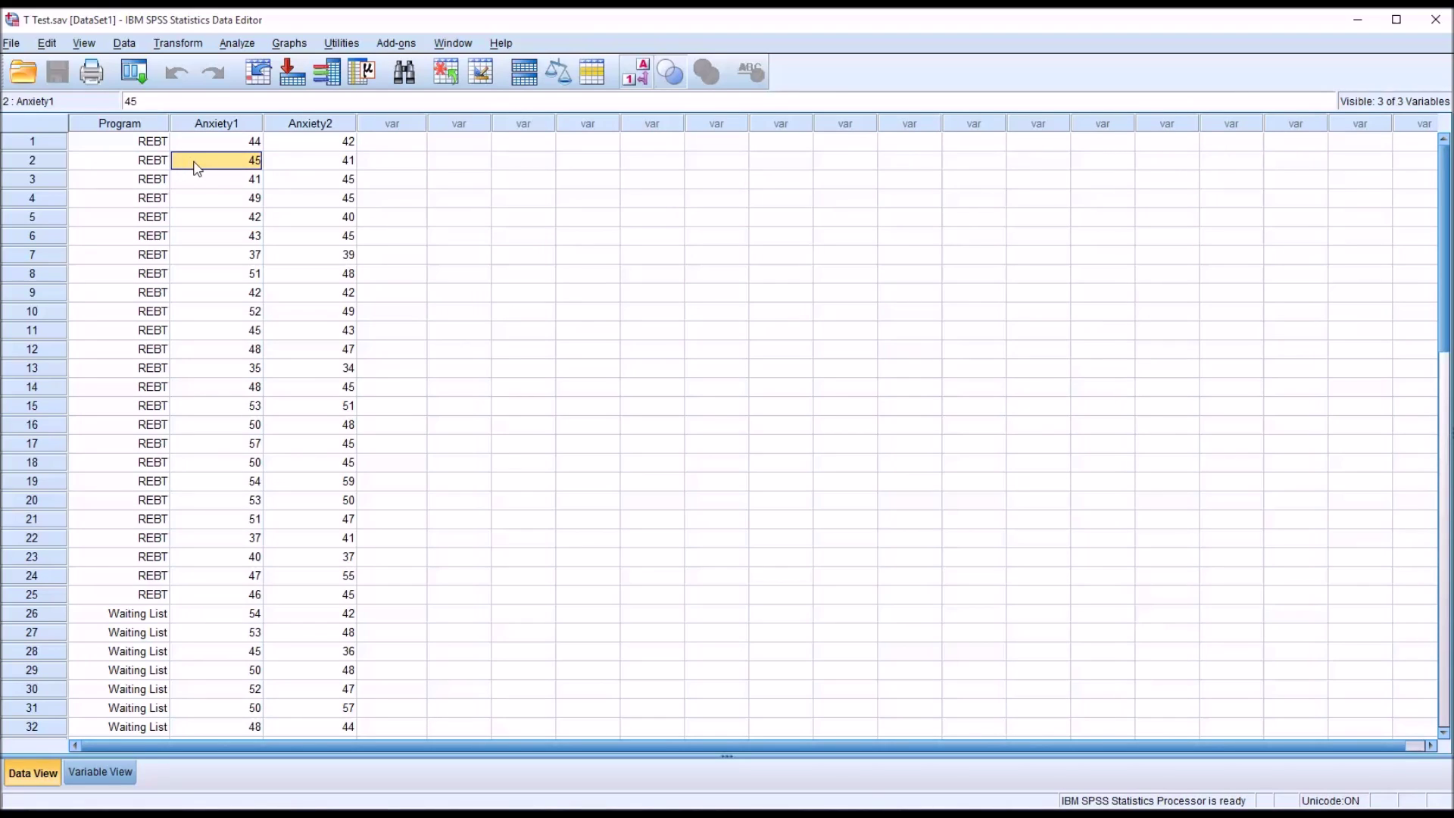
click(195, 142)
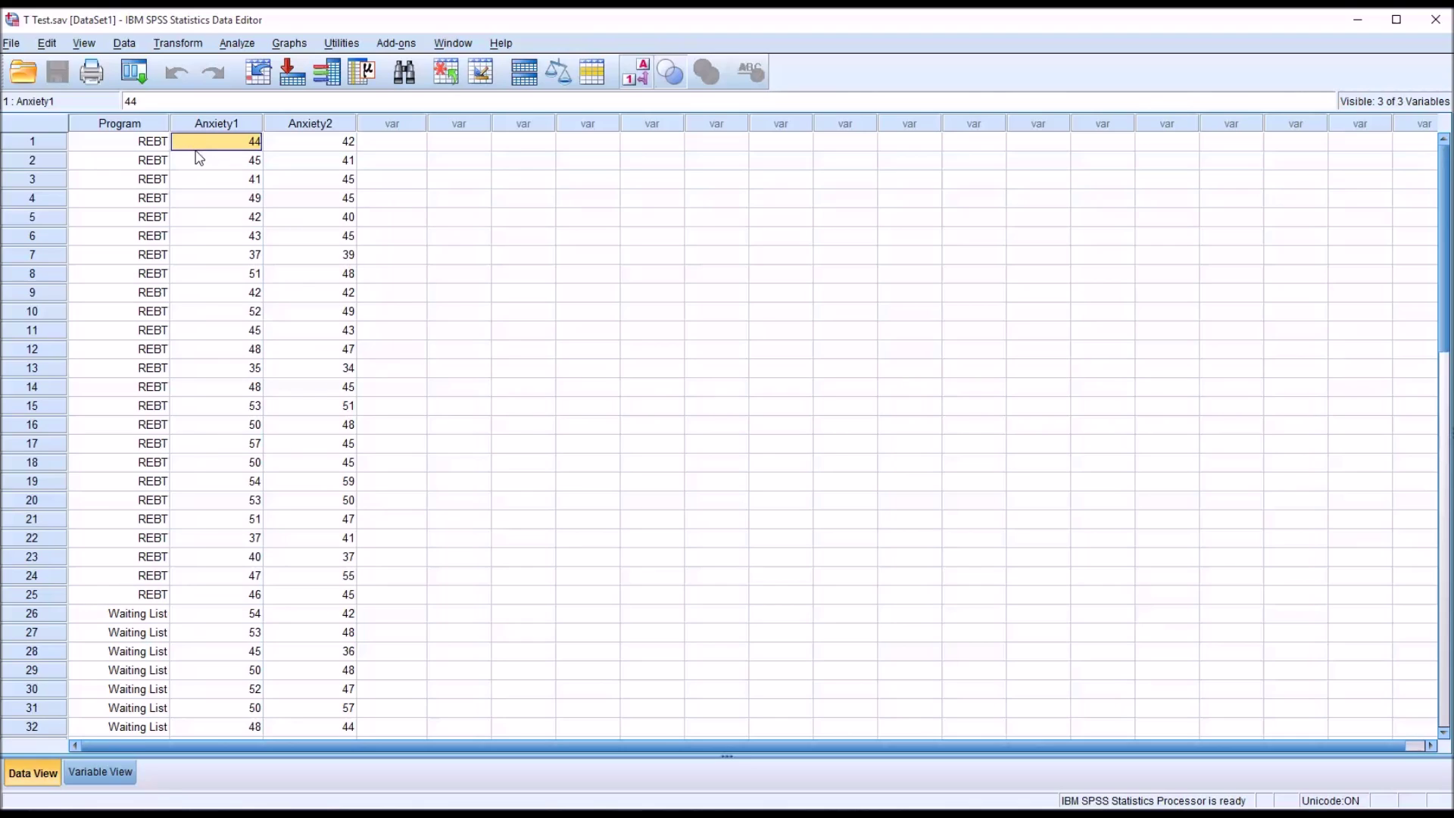
click(193, 180)
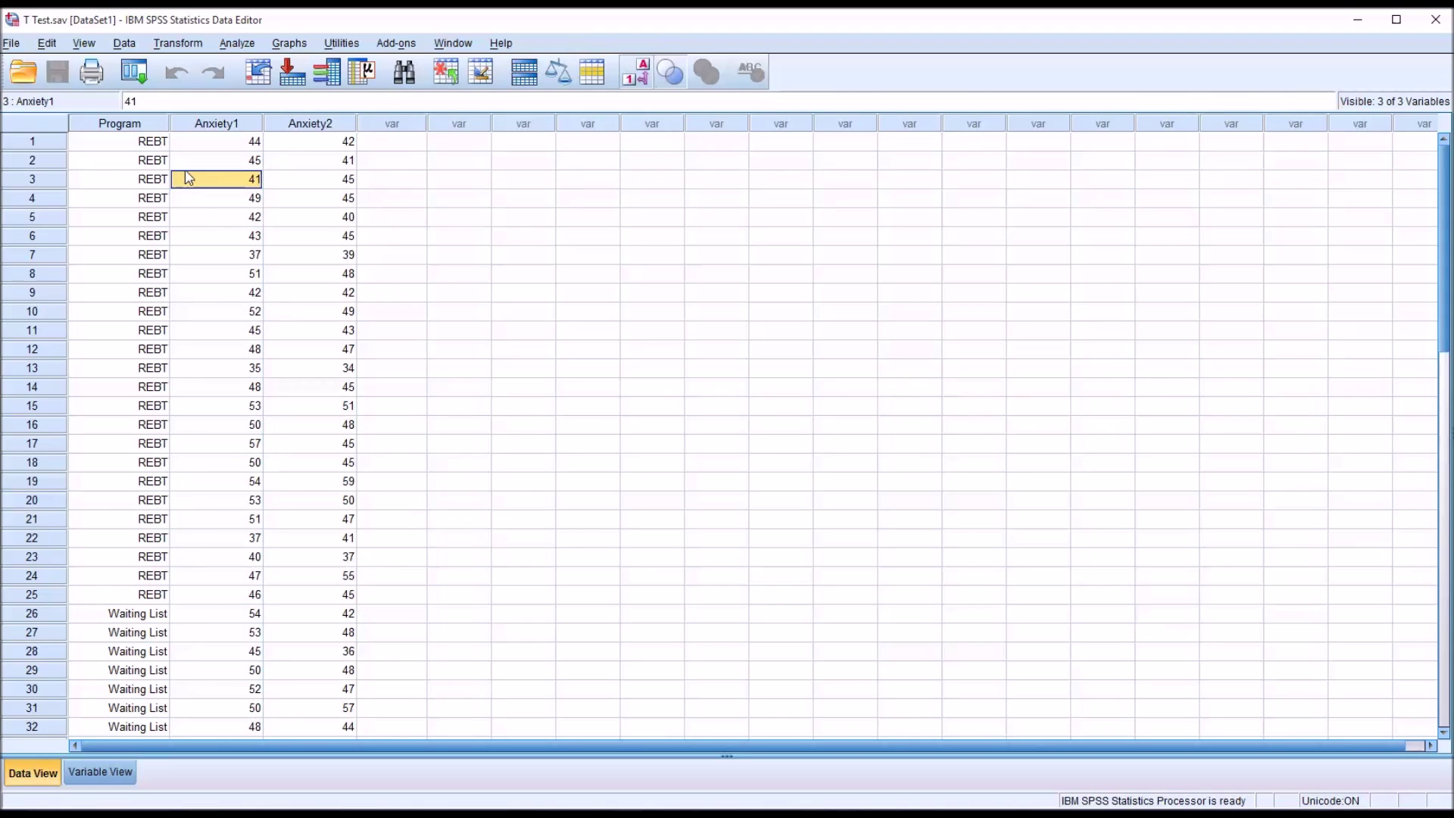
click(189, 143)
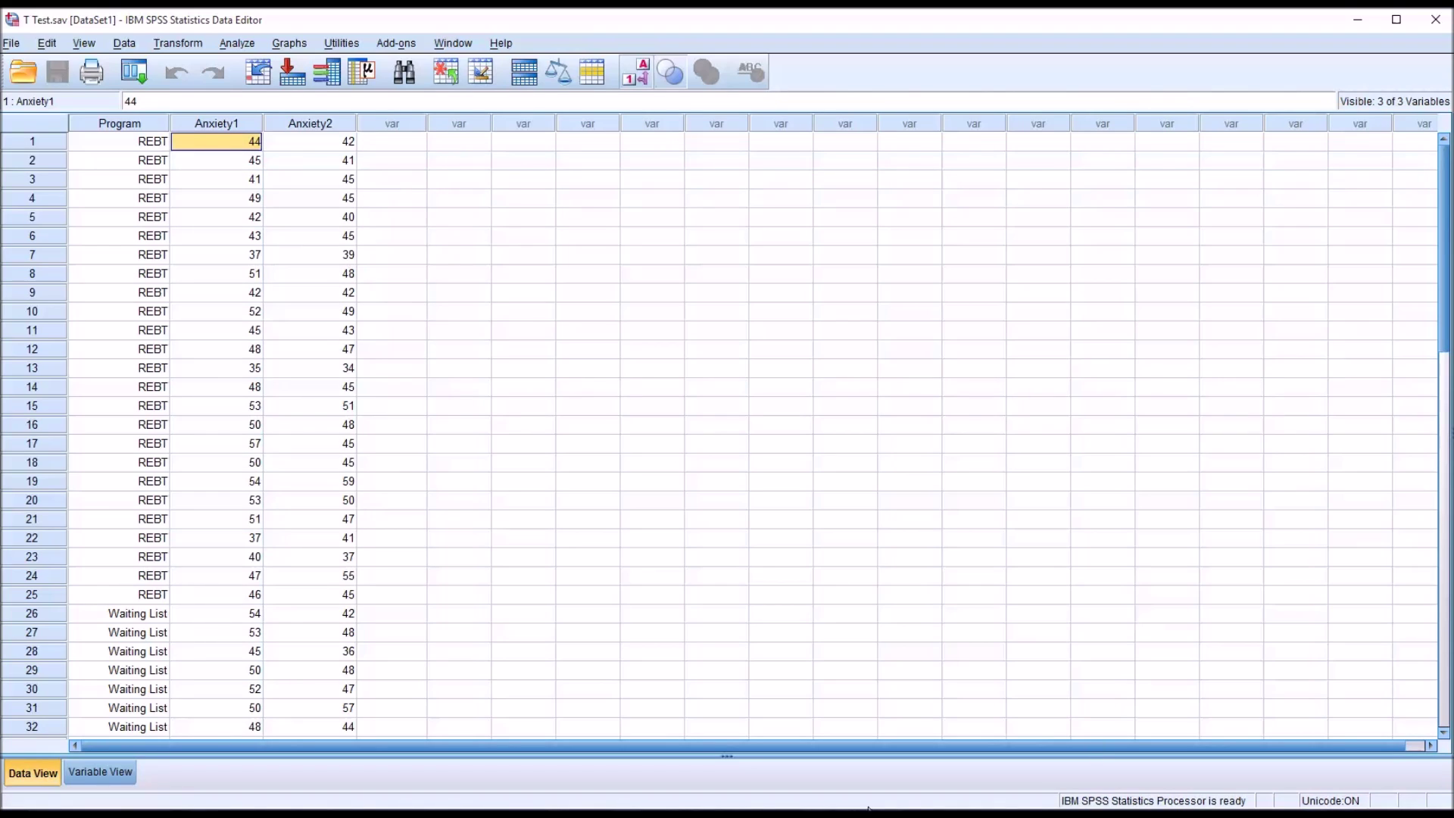
Review the Anxiety1 scores by group, highlighting REBT rows 1 to 25 and Waiting List rows 26 to 50
click(224, 123)
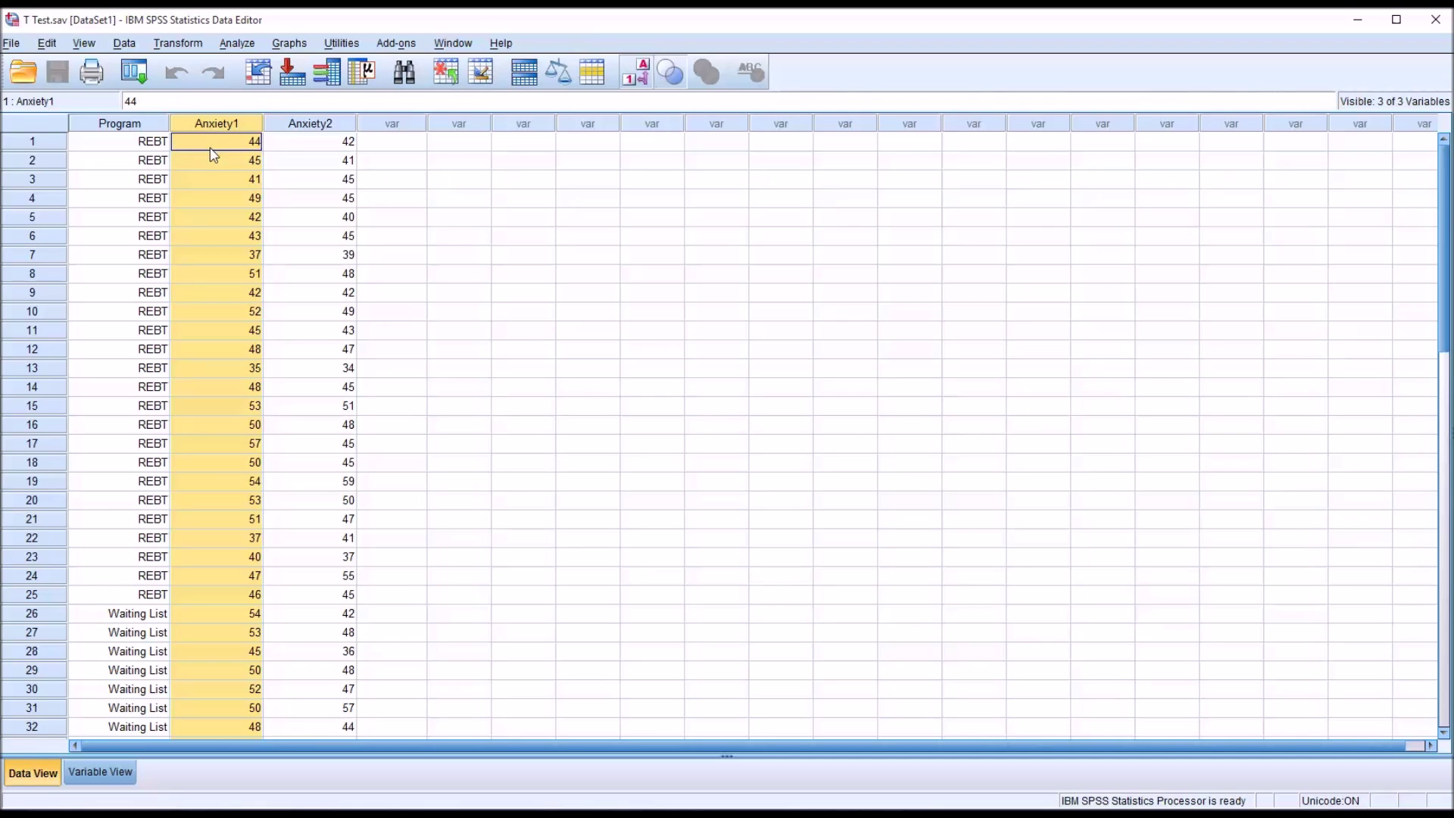
drag(201, 144, 195, 594)
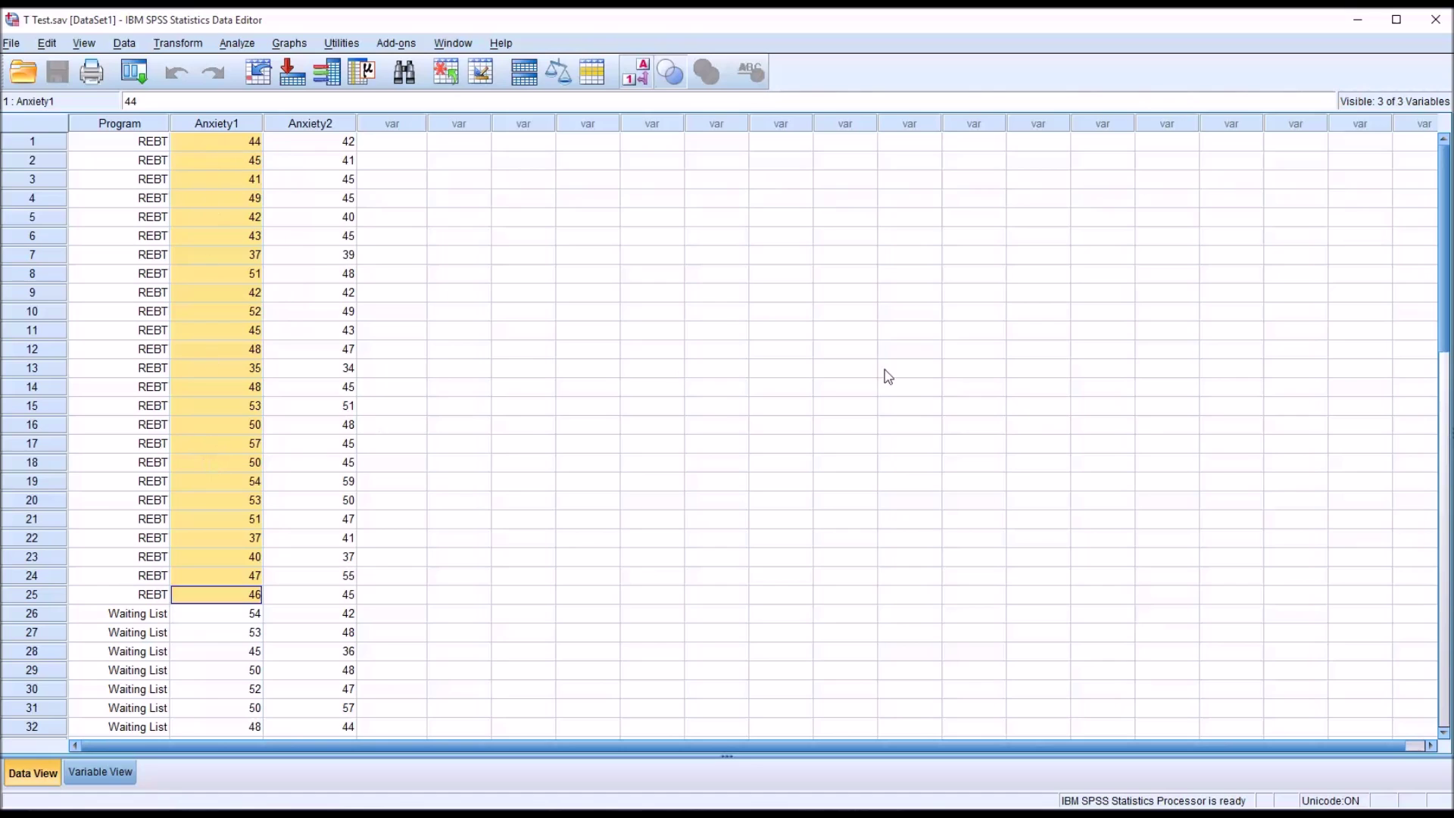
mouse_move(227, 614)
mouse_down()
mouse_move(218, 778)
mouse_move(234, 625)
mouse_up()
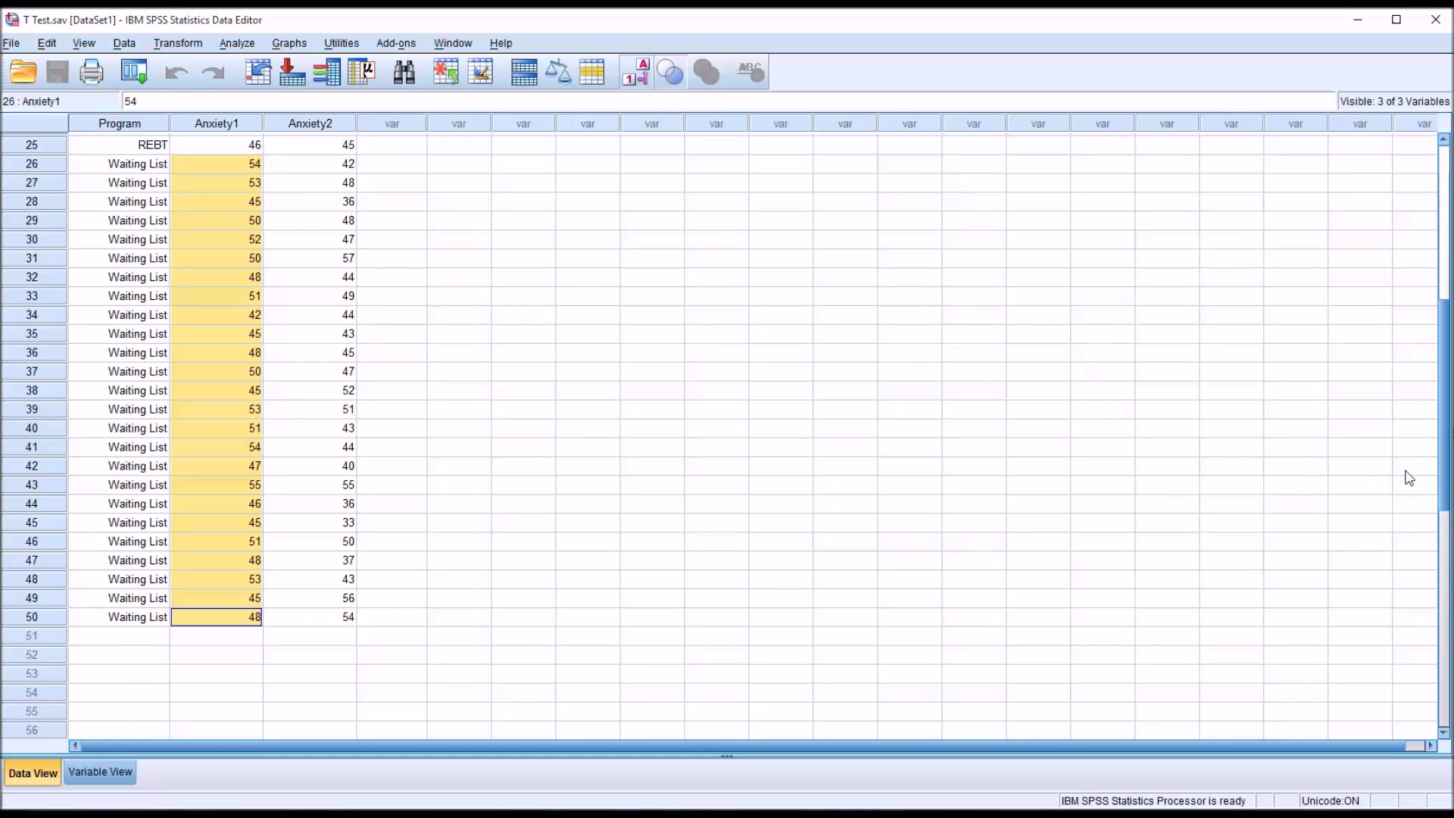
drag(1443, 492, 1439, 311)
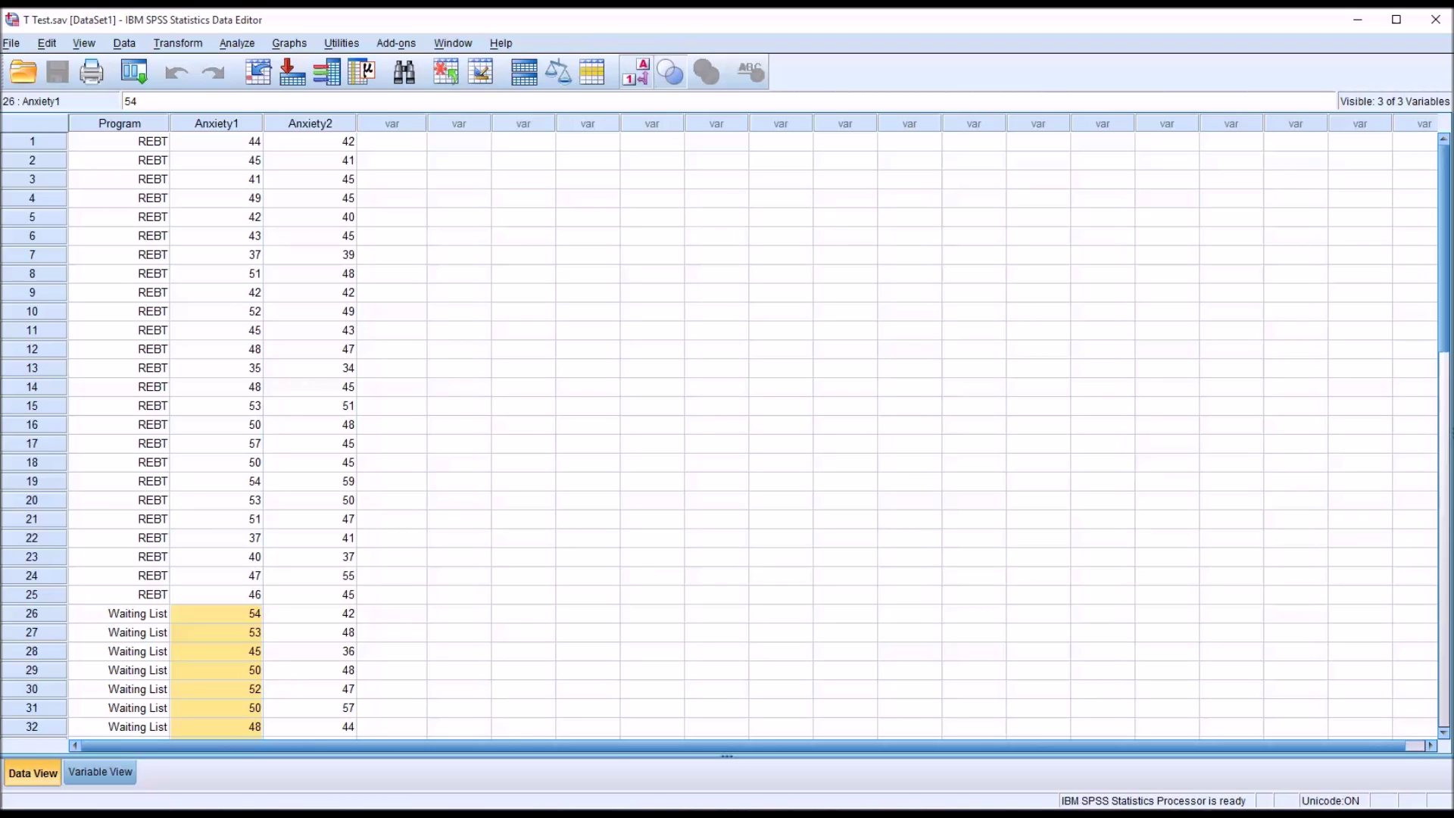
click(387, 145)
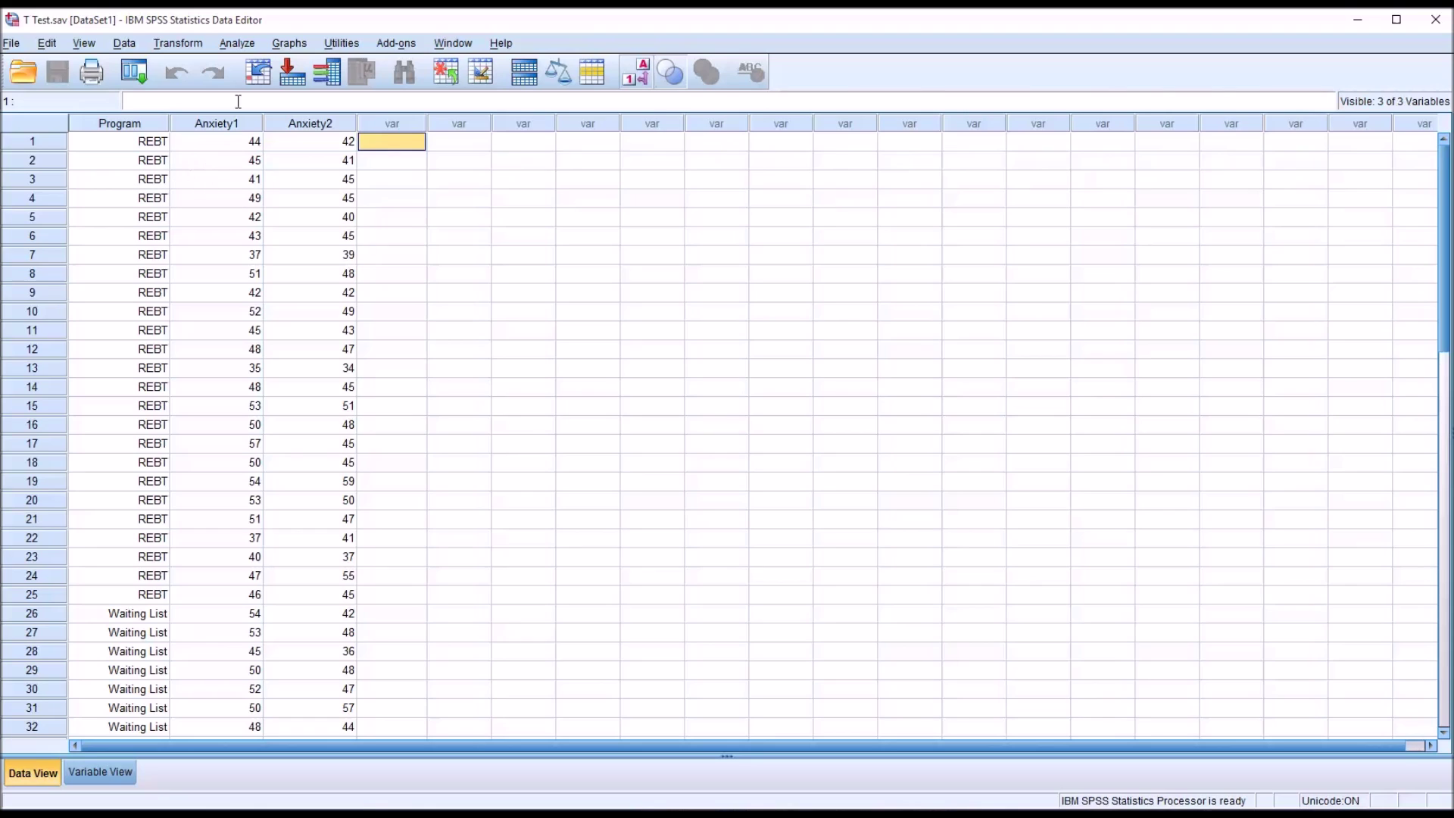
Set up an Explore analysis with Anxiety1 as the dependent variable and Program as the factor
click(233, 47)
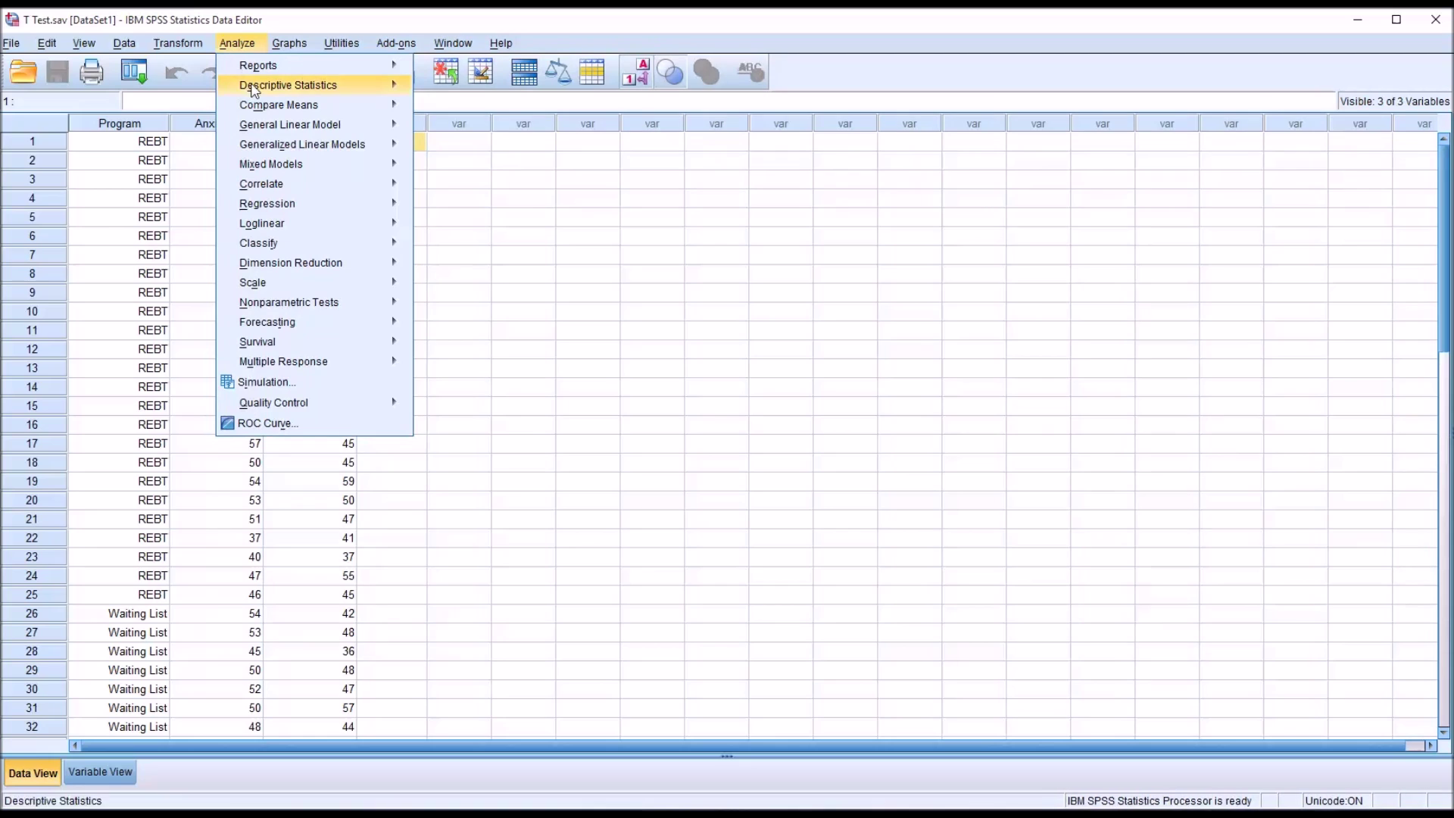
mouse_move(274, 89)
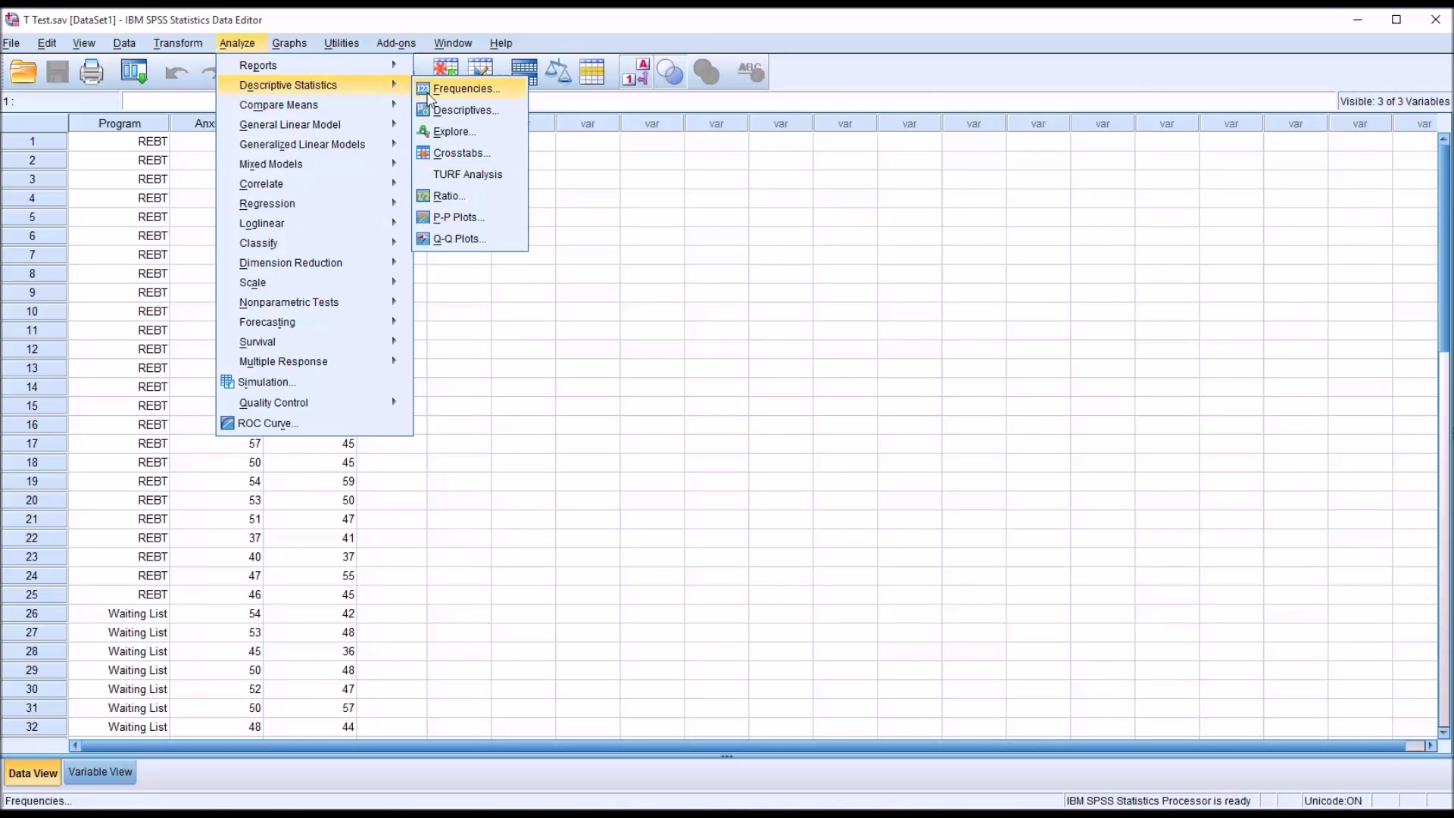
click(441, 134)
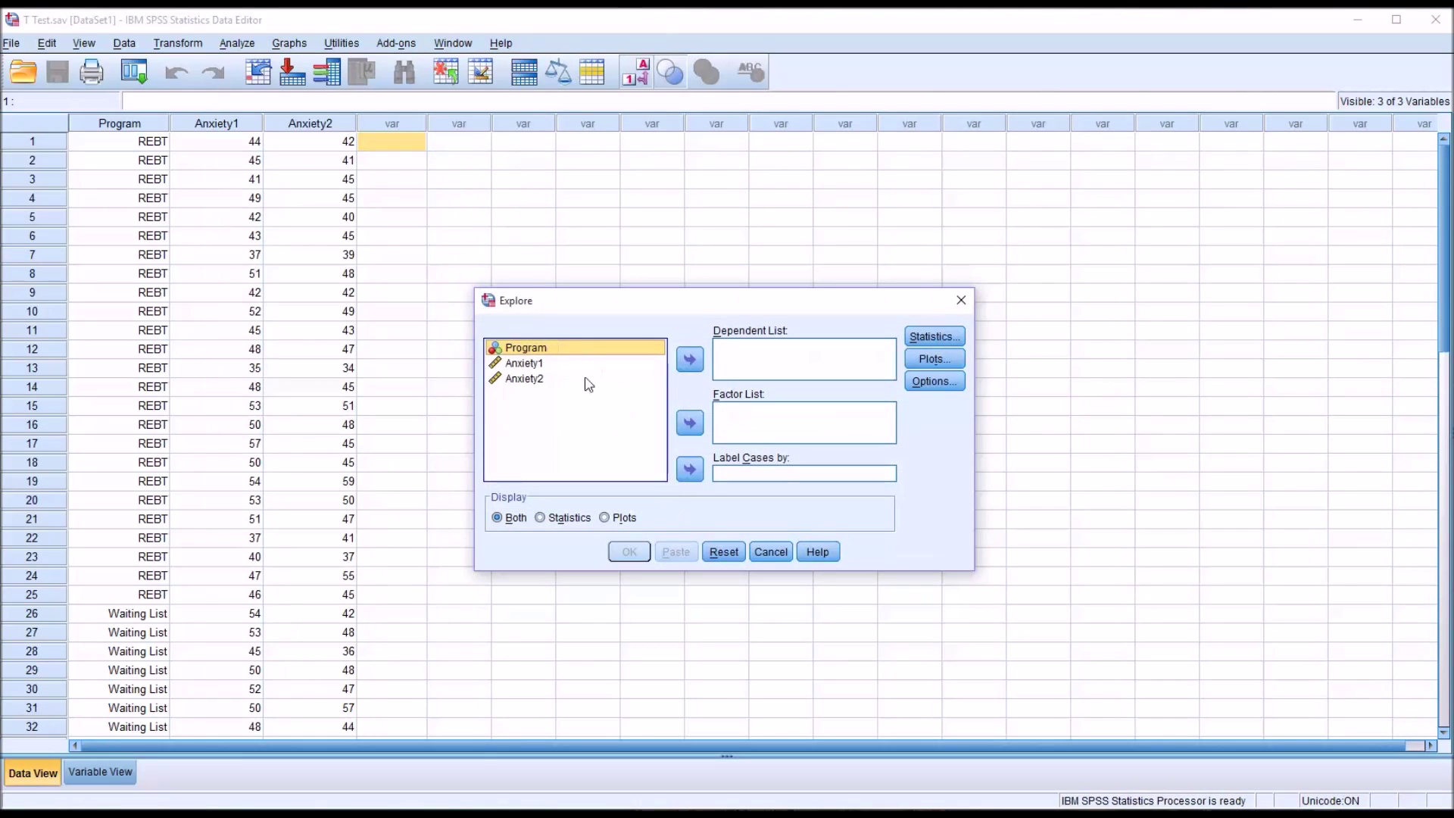
drag(530, 364, 751, 365)
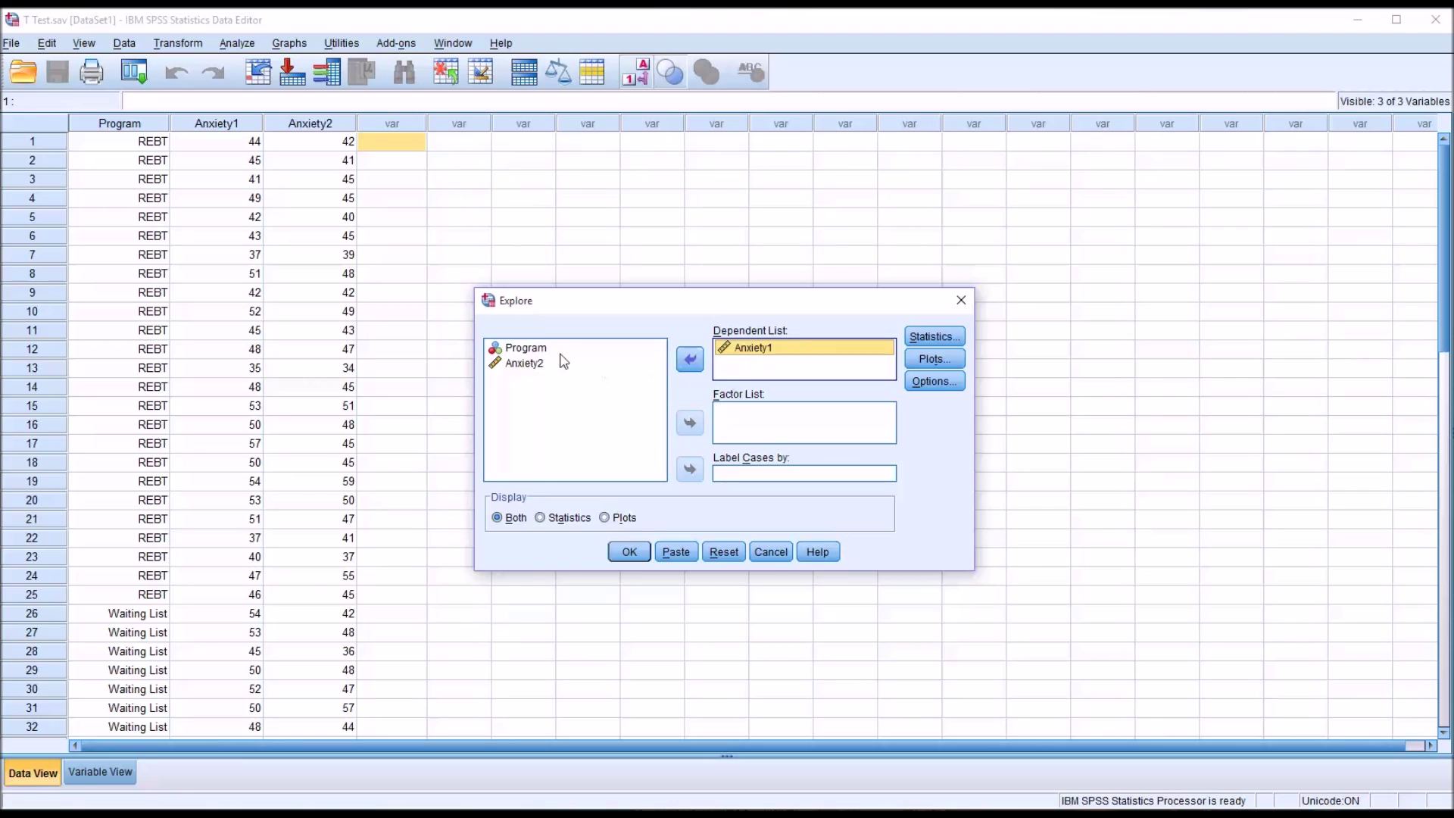
drag(522, 352, 741, 426)
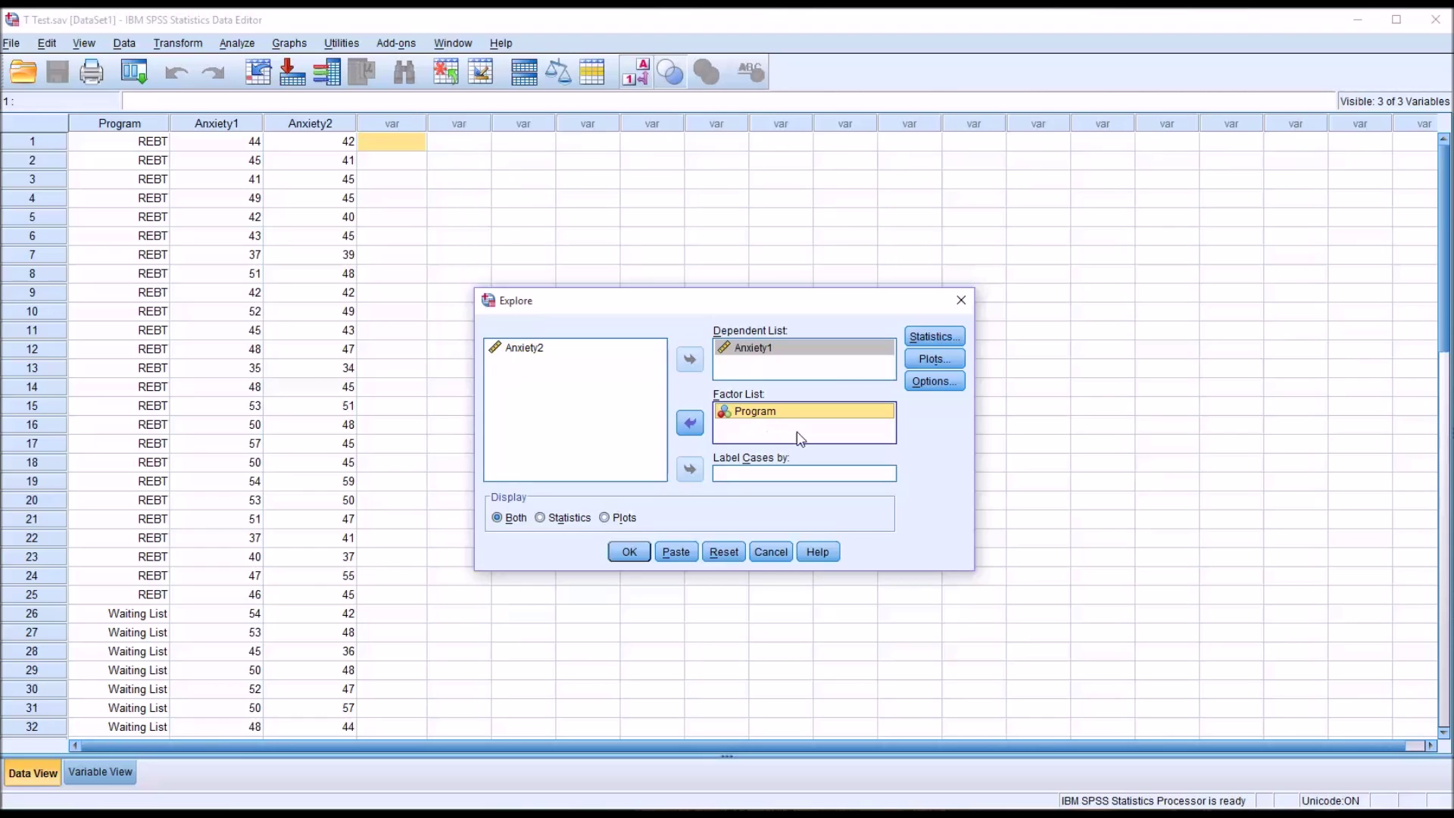
Configure the Explore plots to omit stem-and-leaf and include histograms and normality plots with tests
click(921, 362)
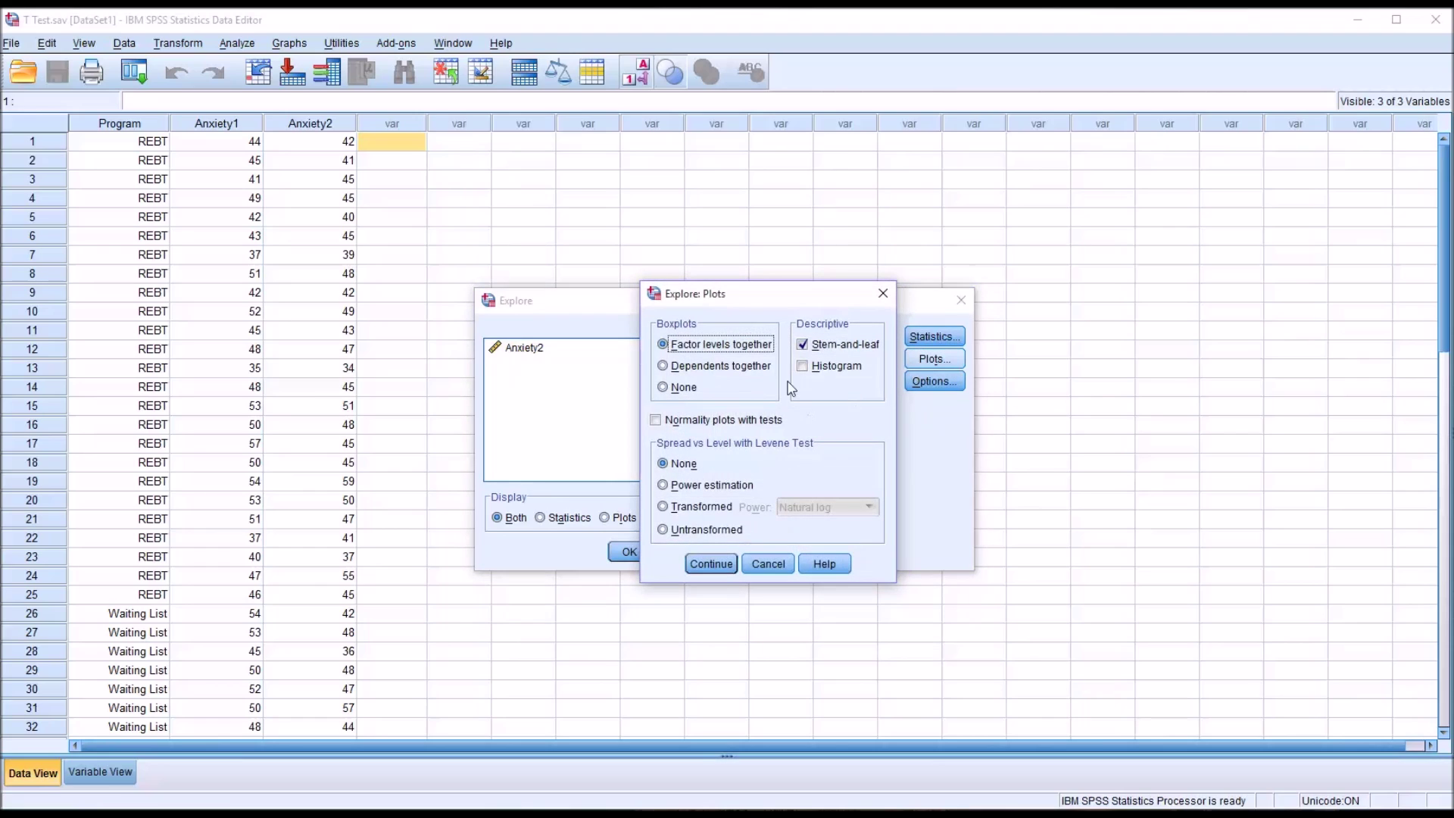
click(804, 346)
click(803, 367)
click(659, 424)
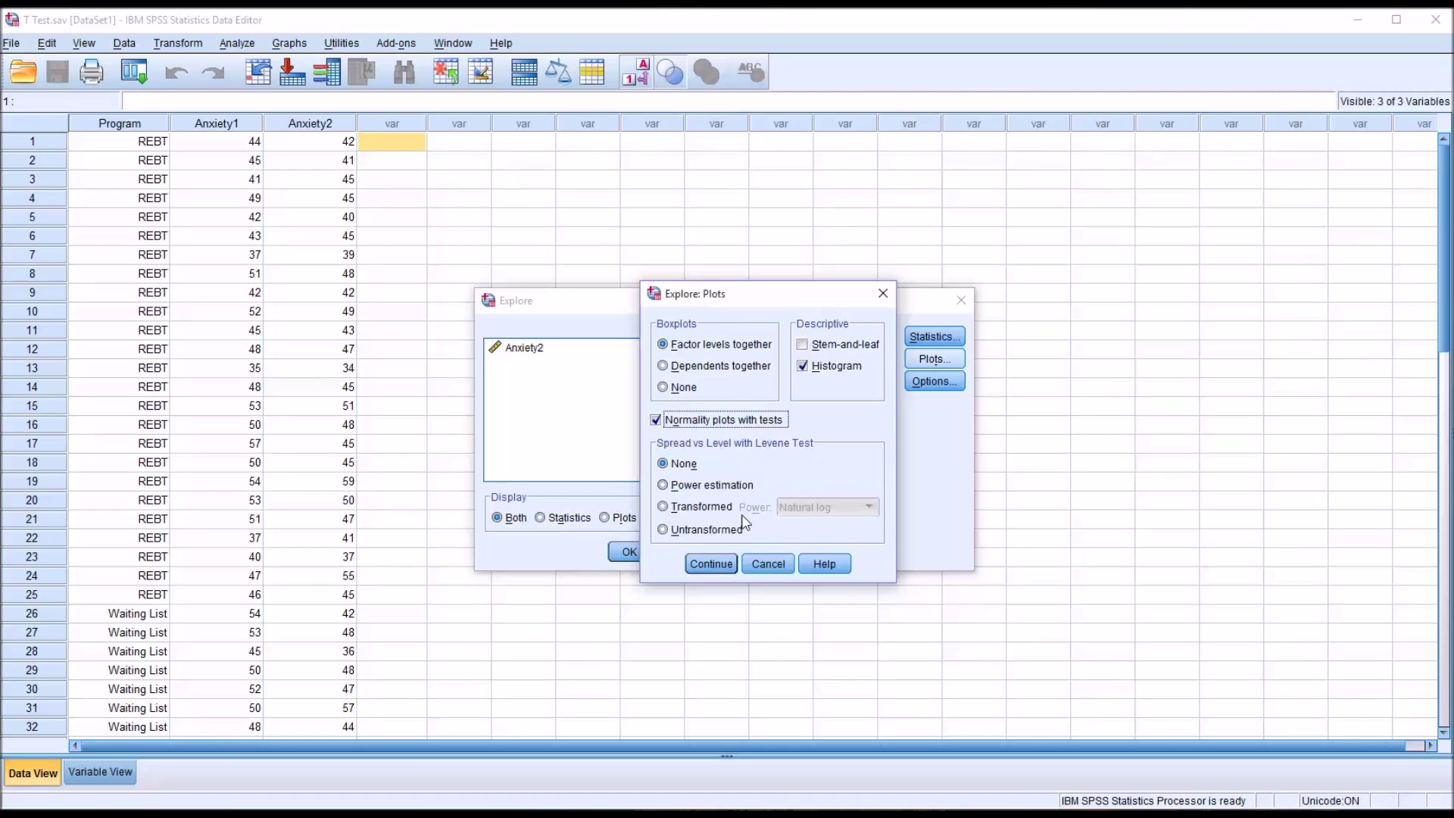
click(712, 565)
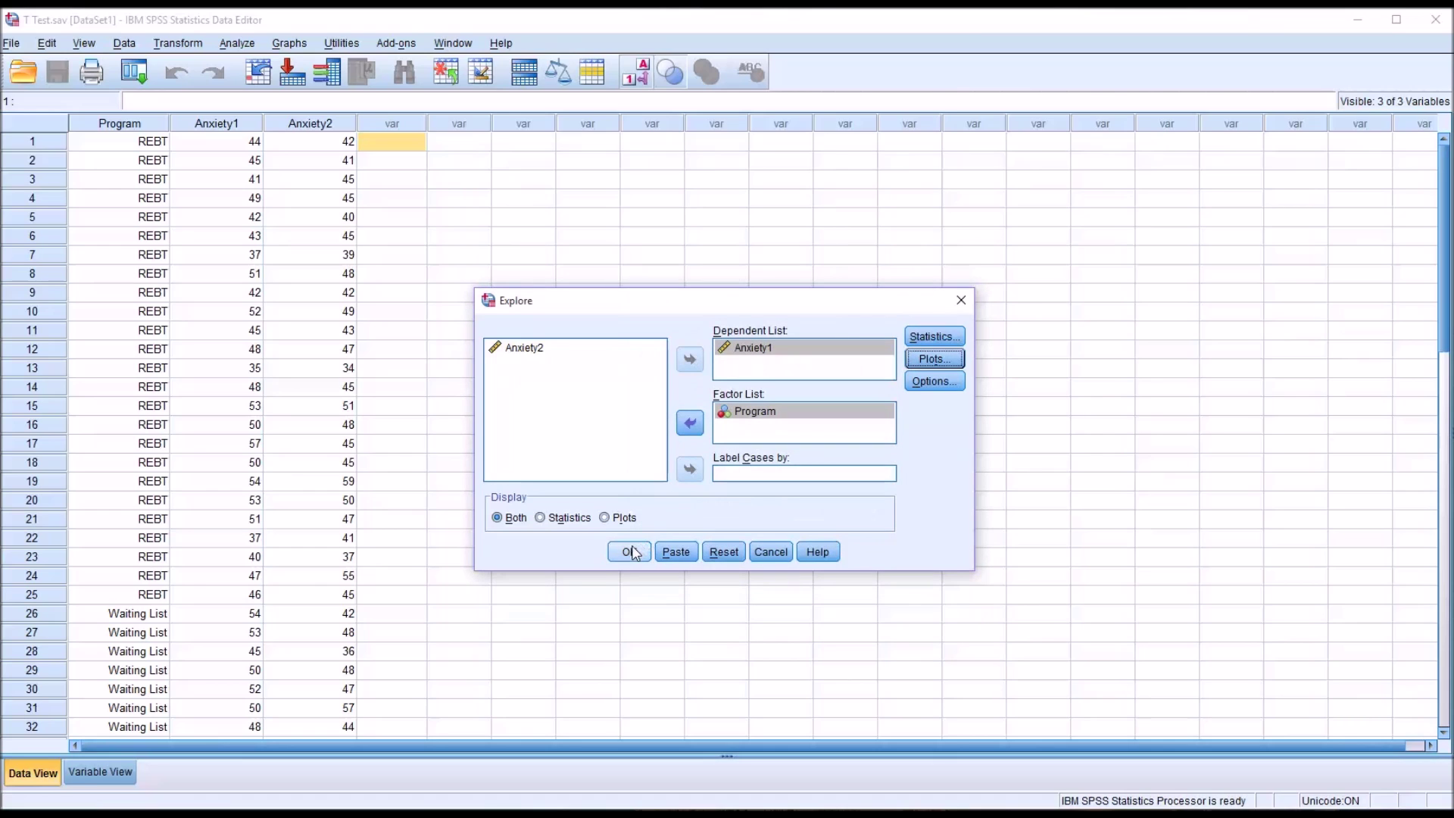
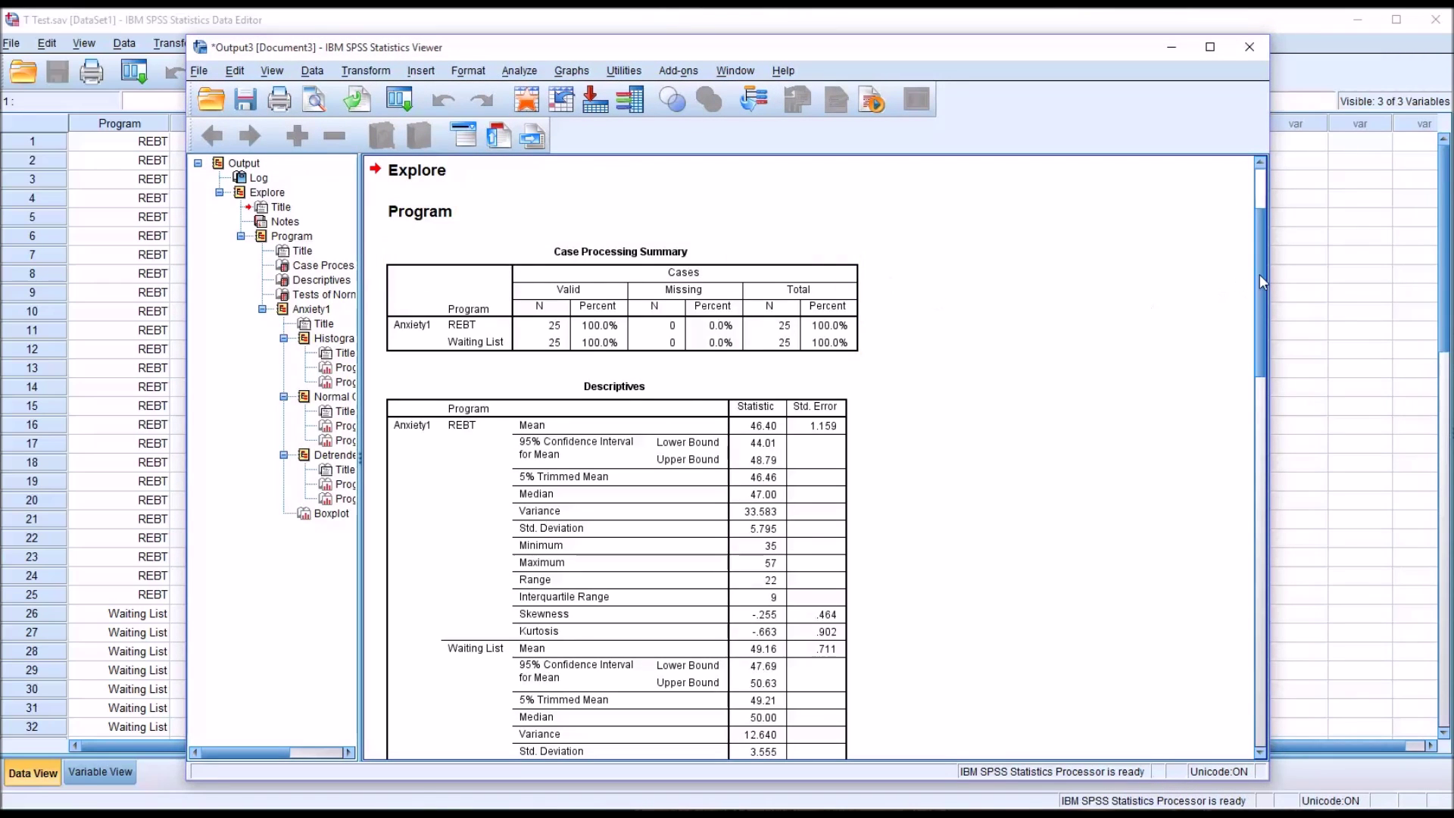
Examine the Explore output's descriptives, tests of normality, histograms and normal Q-Q plots of Anxiety1 for both Program groups
drag(1260, 274, 1257, 371)
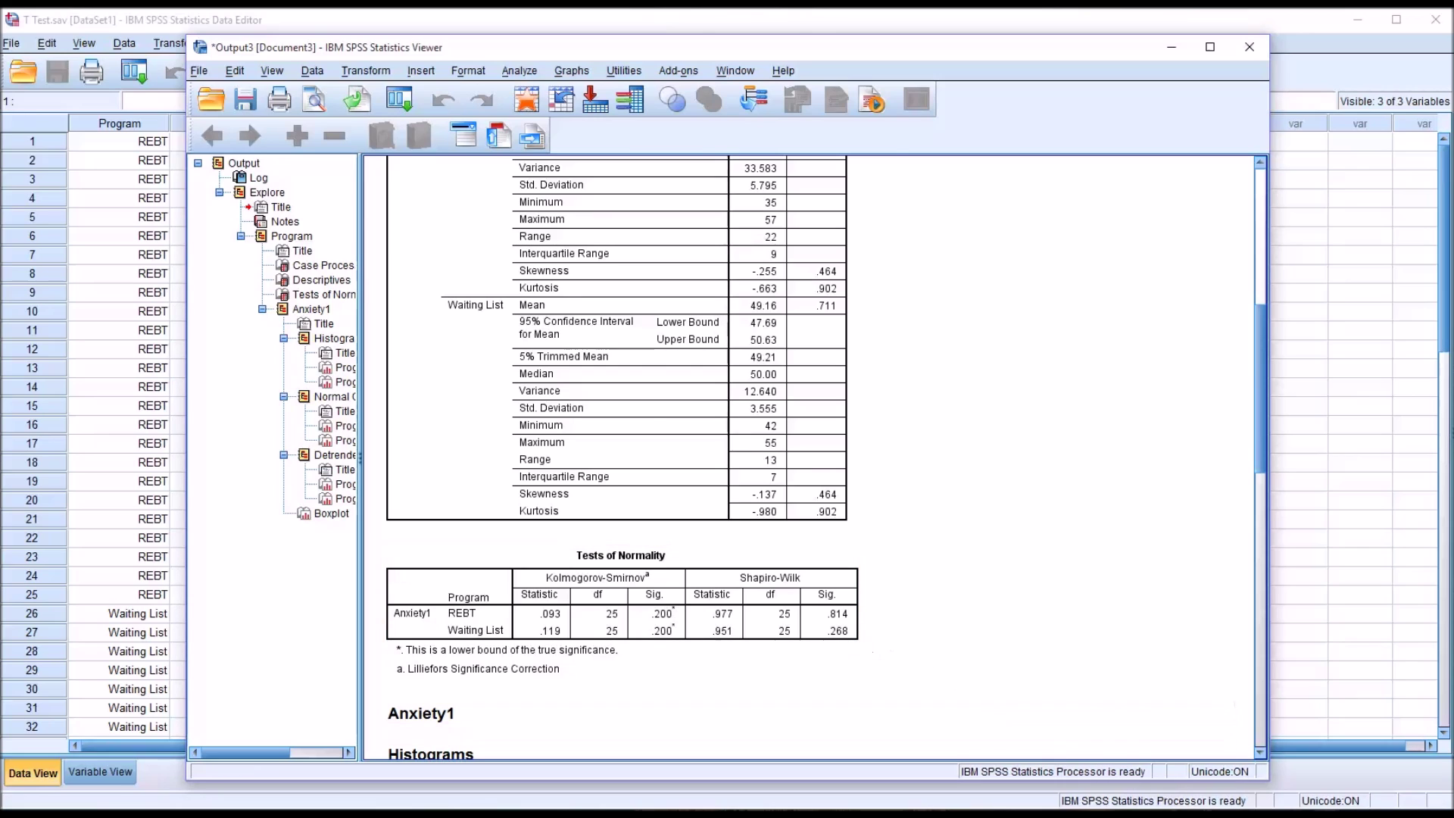
drag(1261, 463, 1261, 545)
scroll(1256, 549, down, 10)
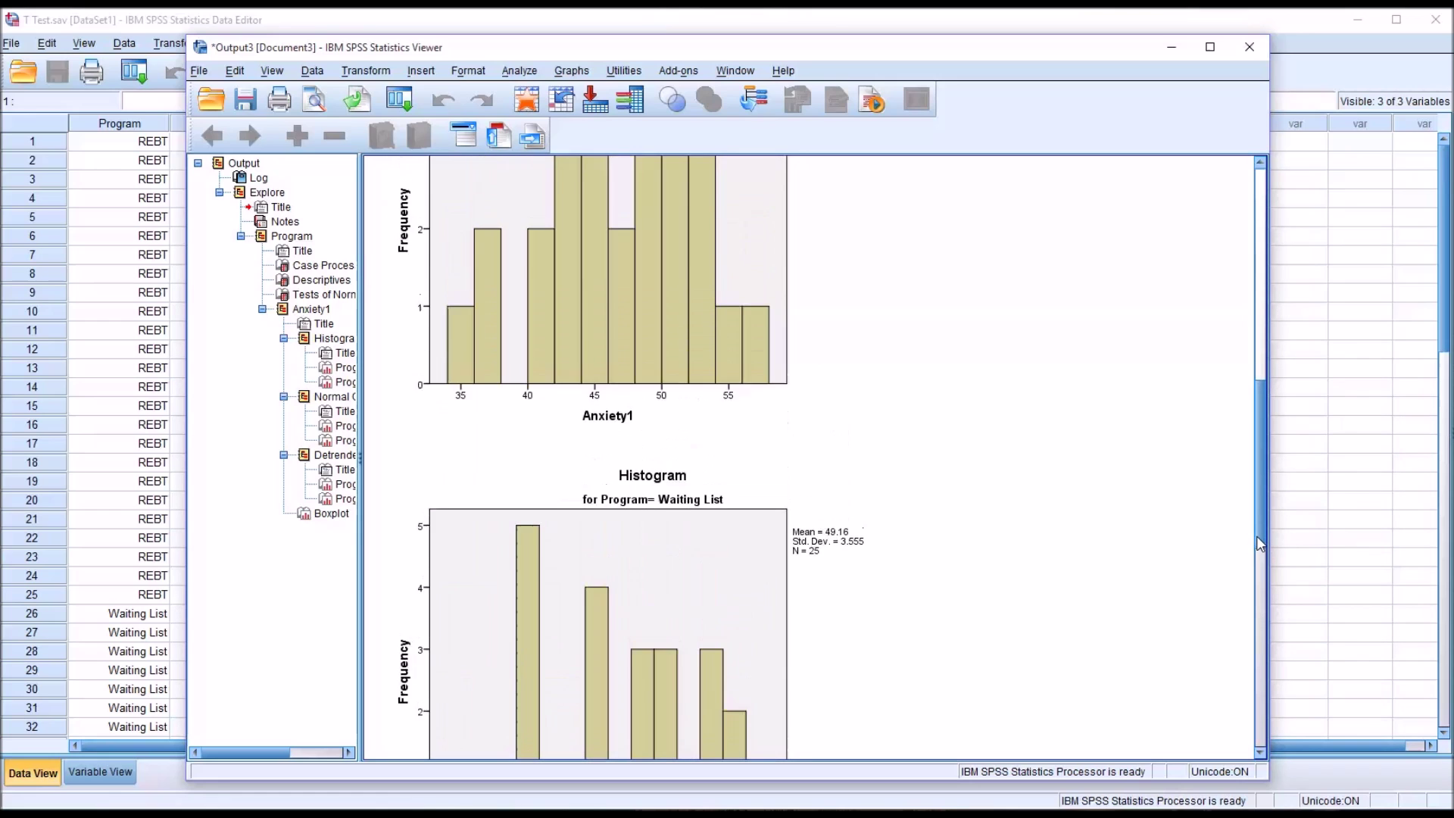
drag(1256, 529, 1256, 618)
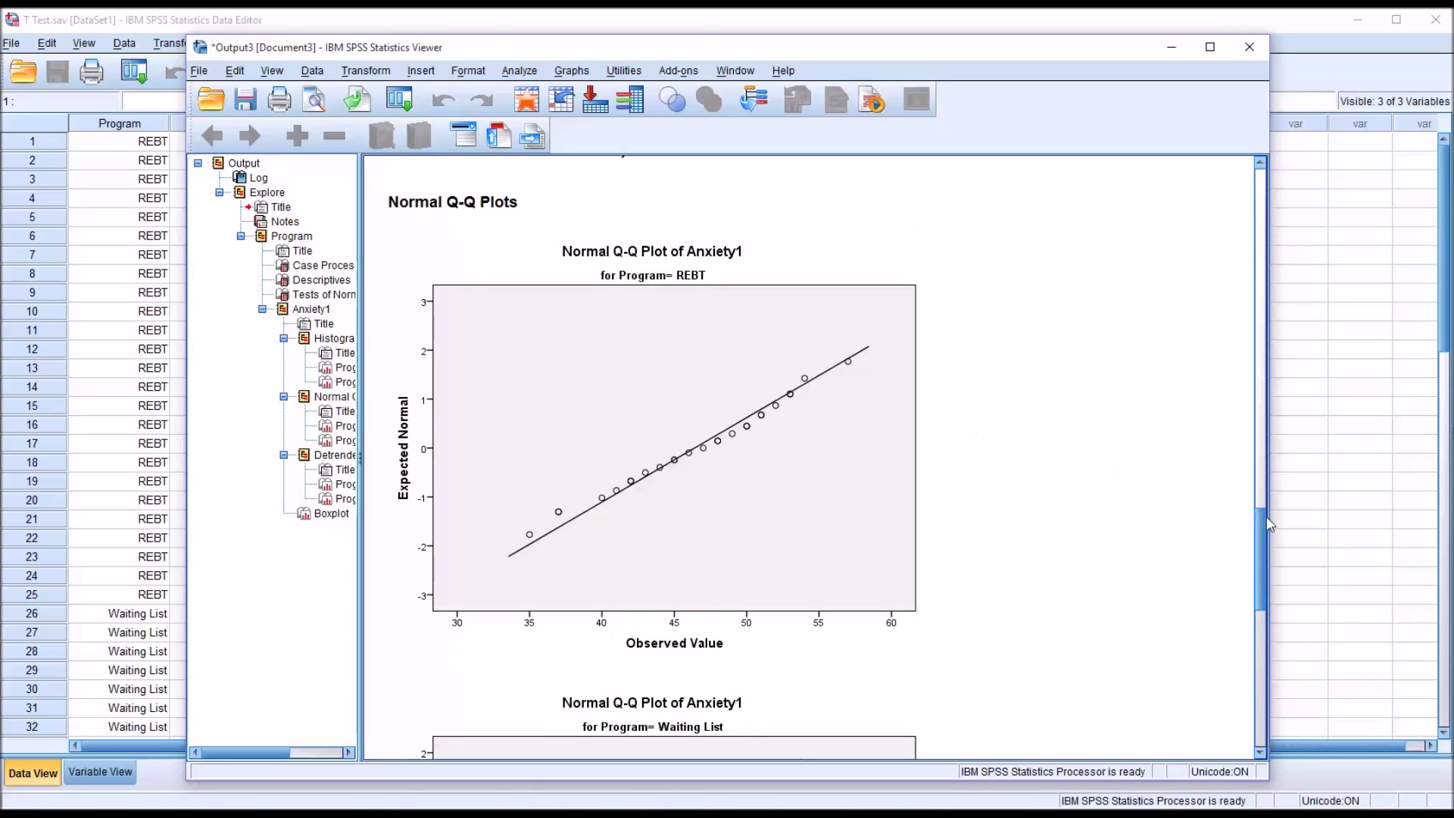
drag(1263, 520, 1262, 580)
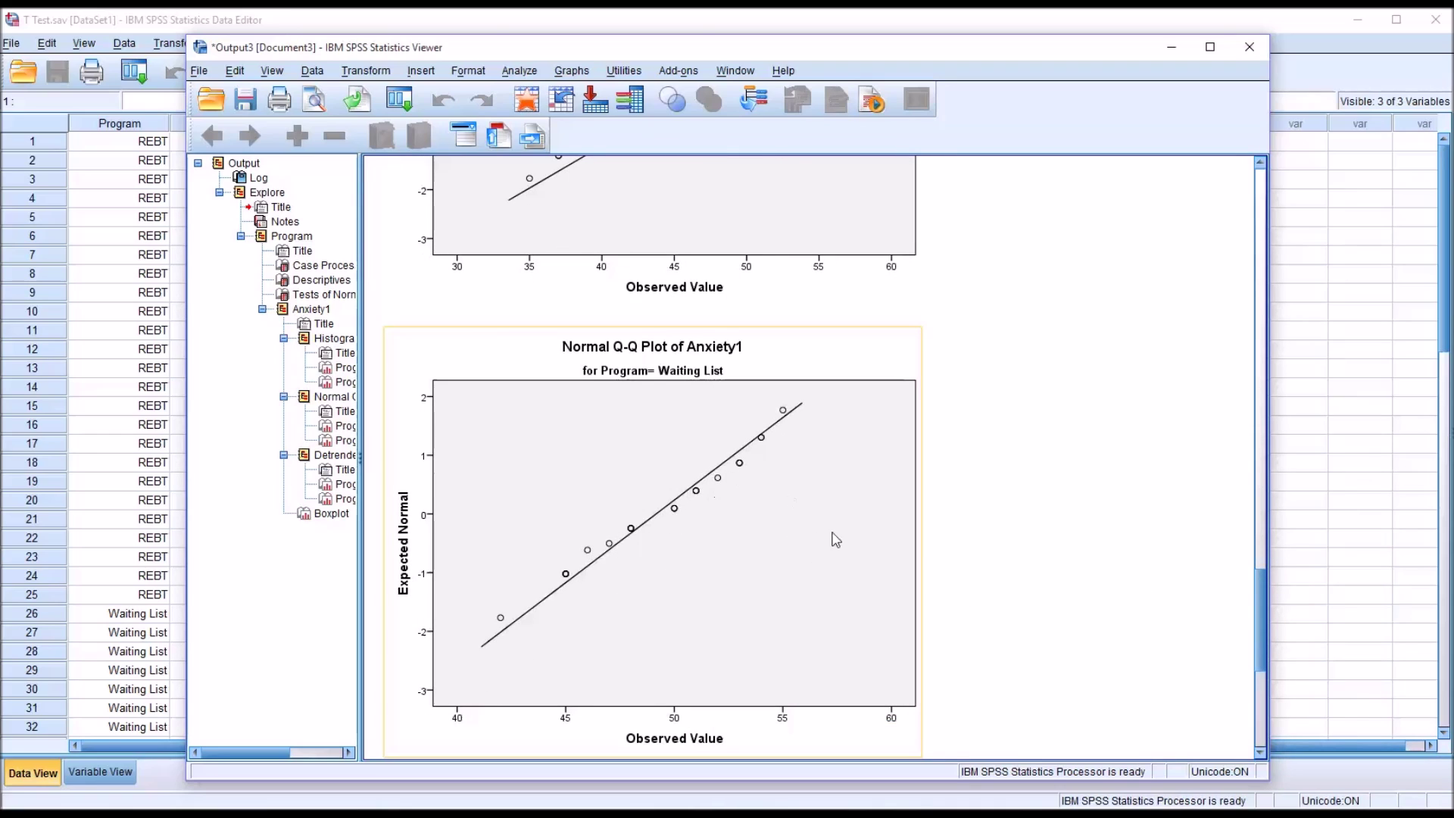
mouse_move(1260, 588)
mouse_down()
mouse_move(1257, 520)
mouse_move(1253, 598)
mouse_up()
click(717, 513)
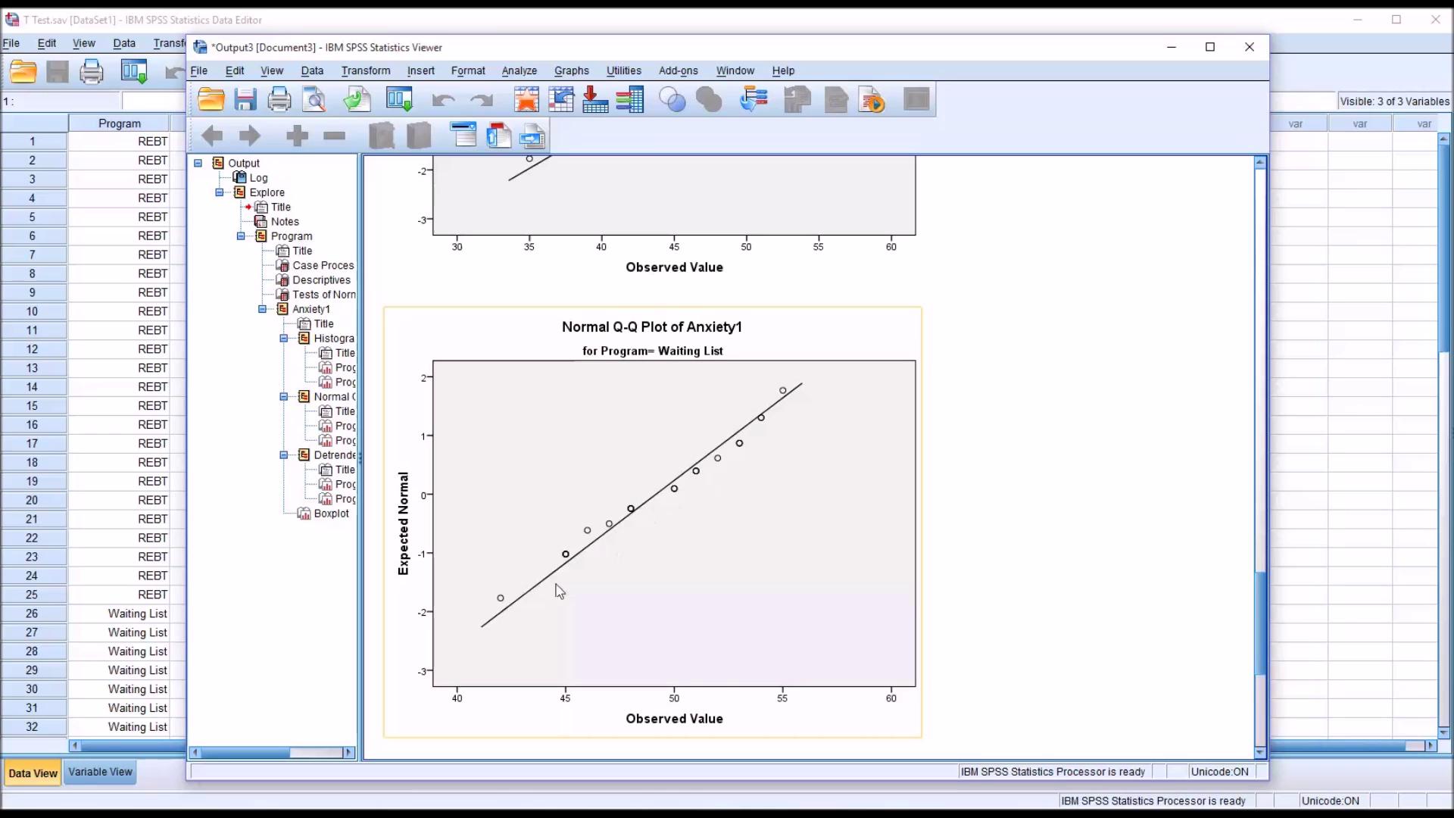
key(Escape)
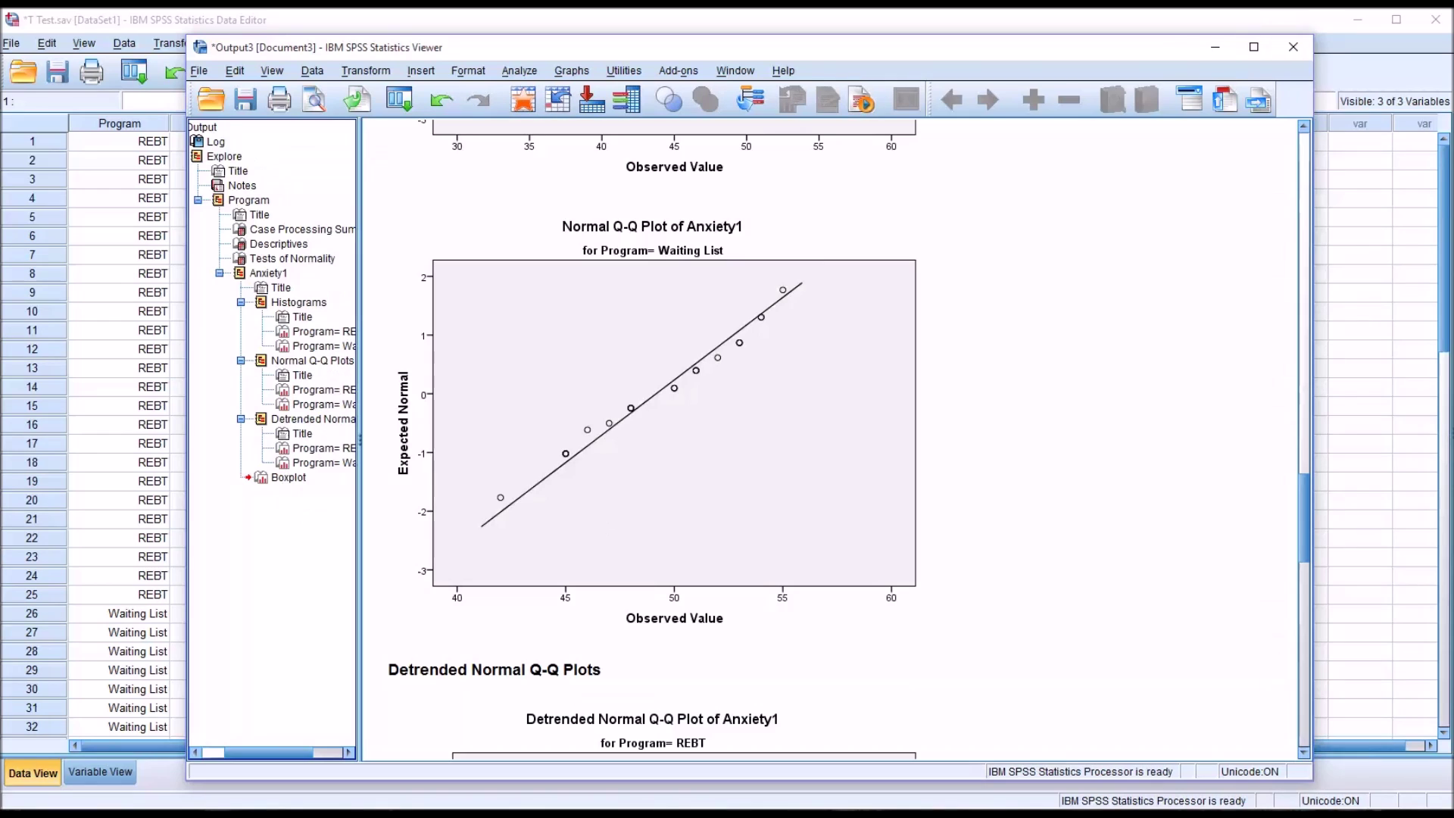
Examine the Anxiety1 boxplots of the REBT and Waiting List groups, checking for outliers
drag(1306, 515, 1297, 699)
click(879, 602)
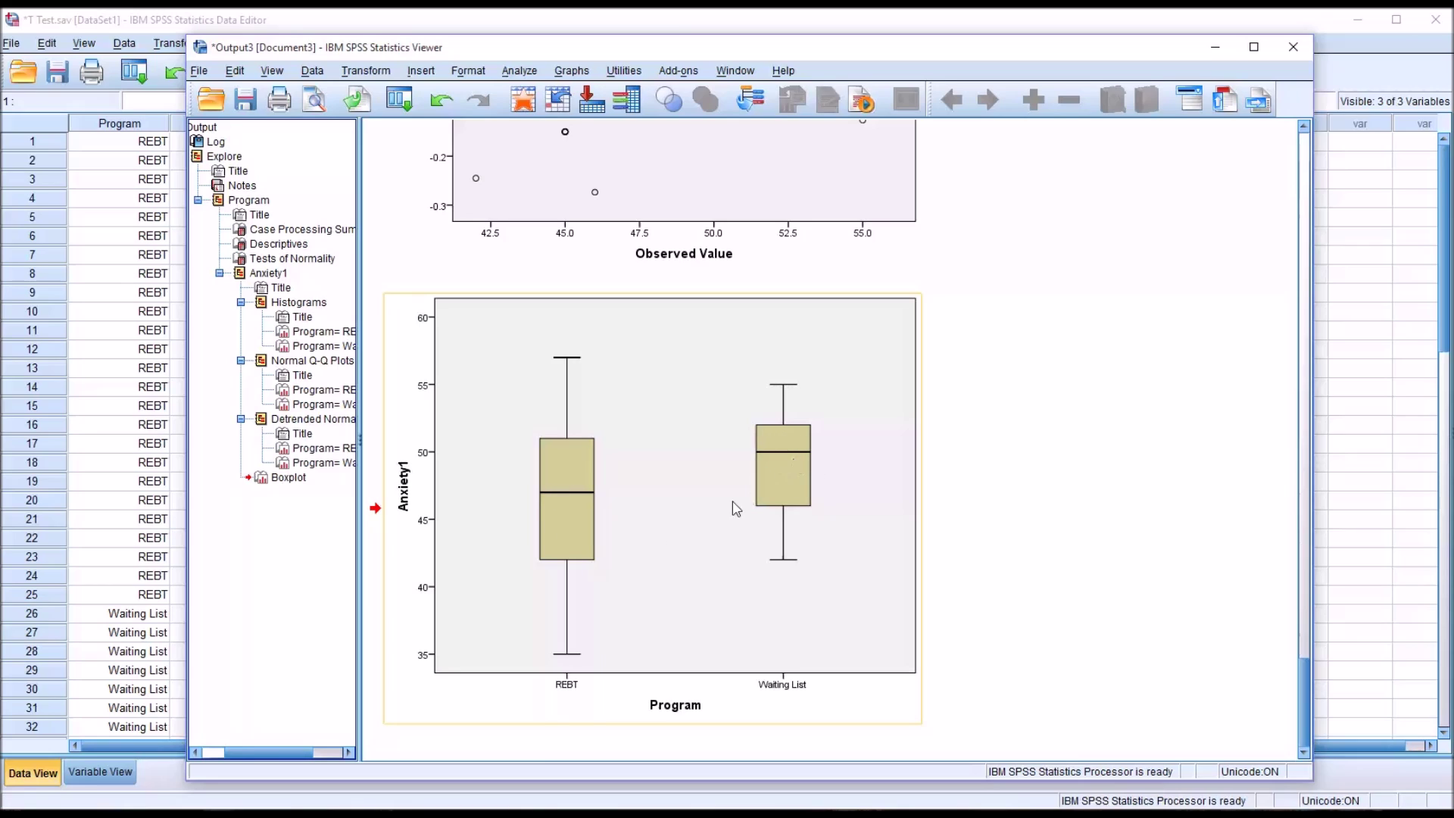
click(1055, 745)
click(825, 602)
click(1115, 684)
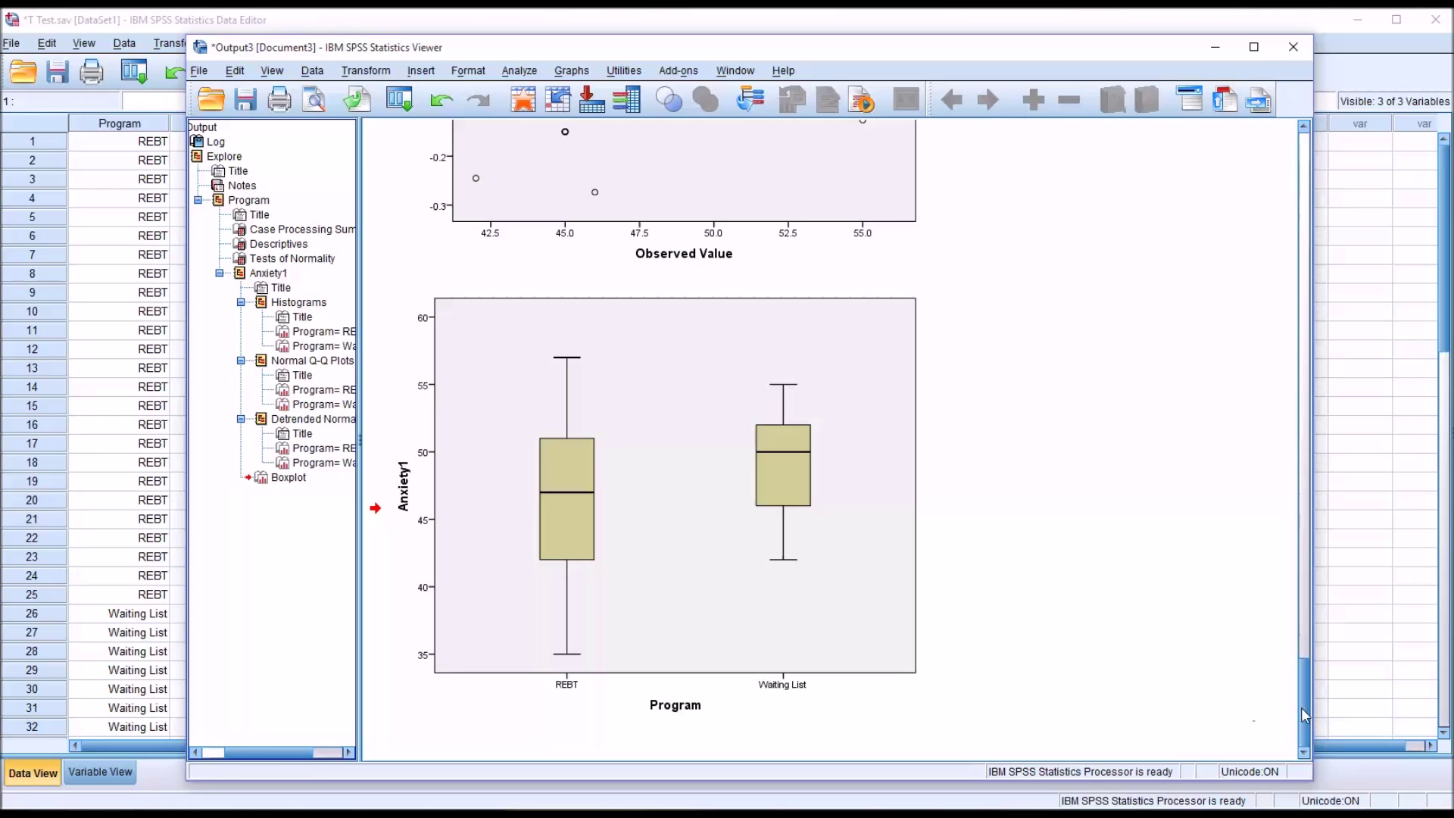
drag(1308, 714, 1282, 528)
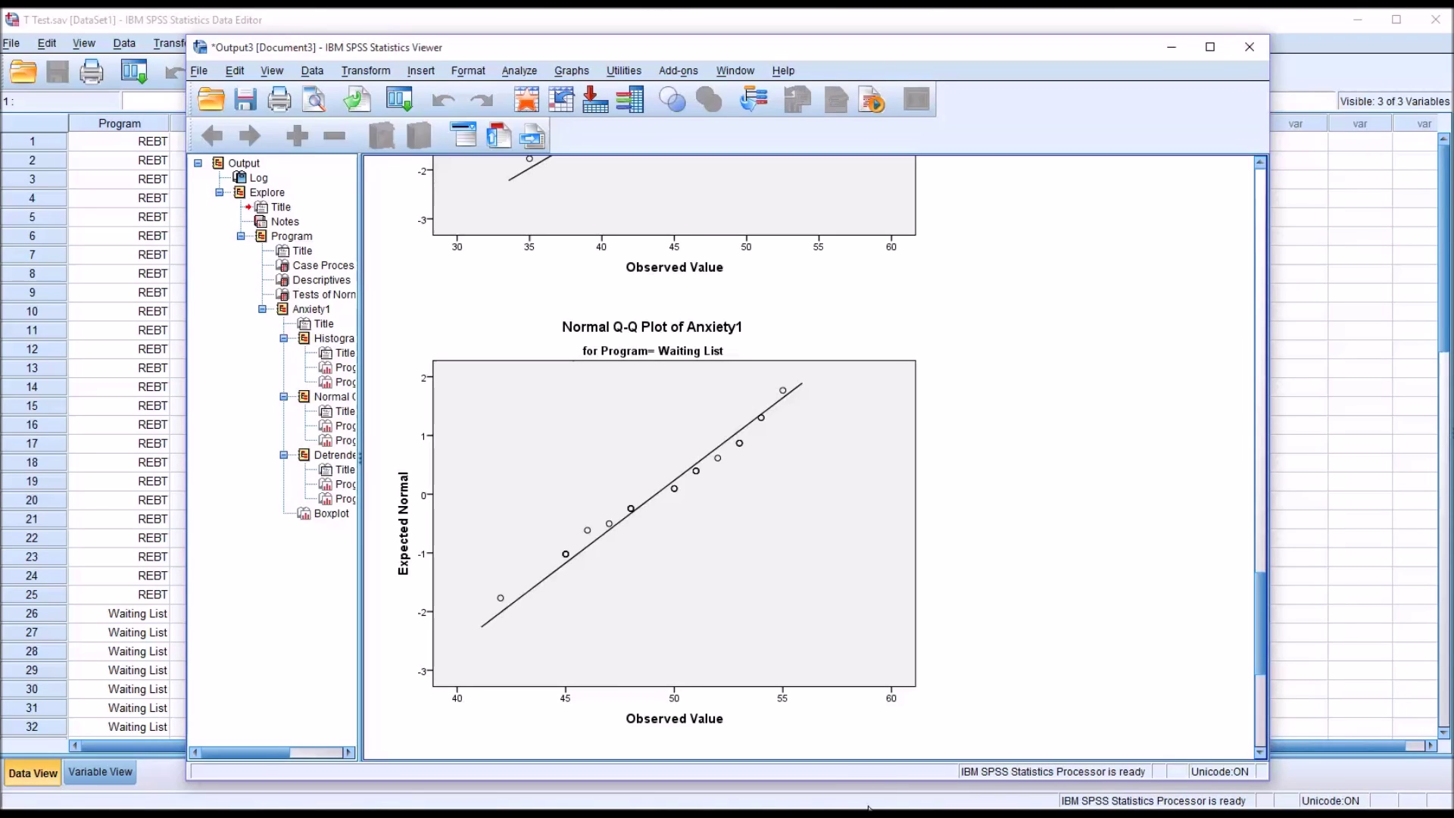
click(892, 689)
click(518, 189)
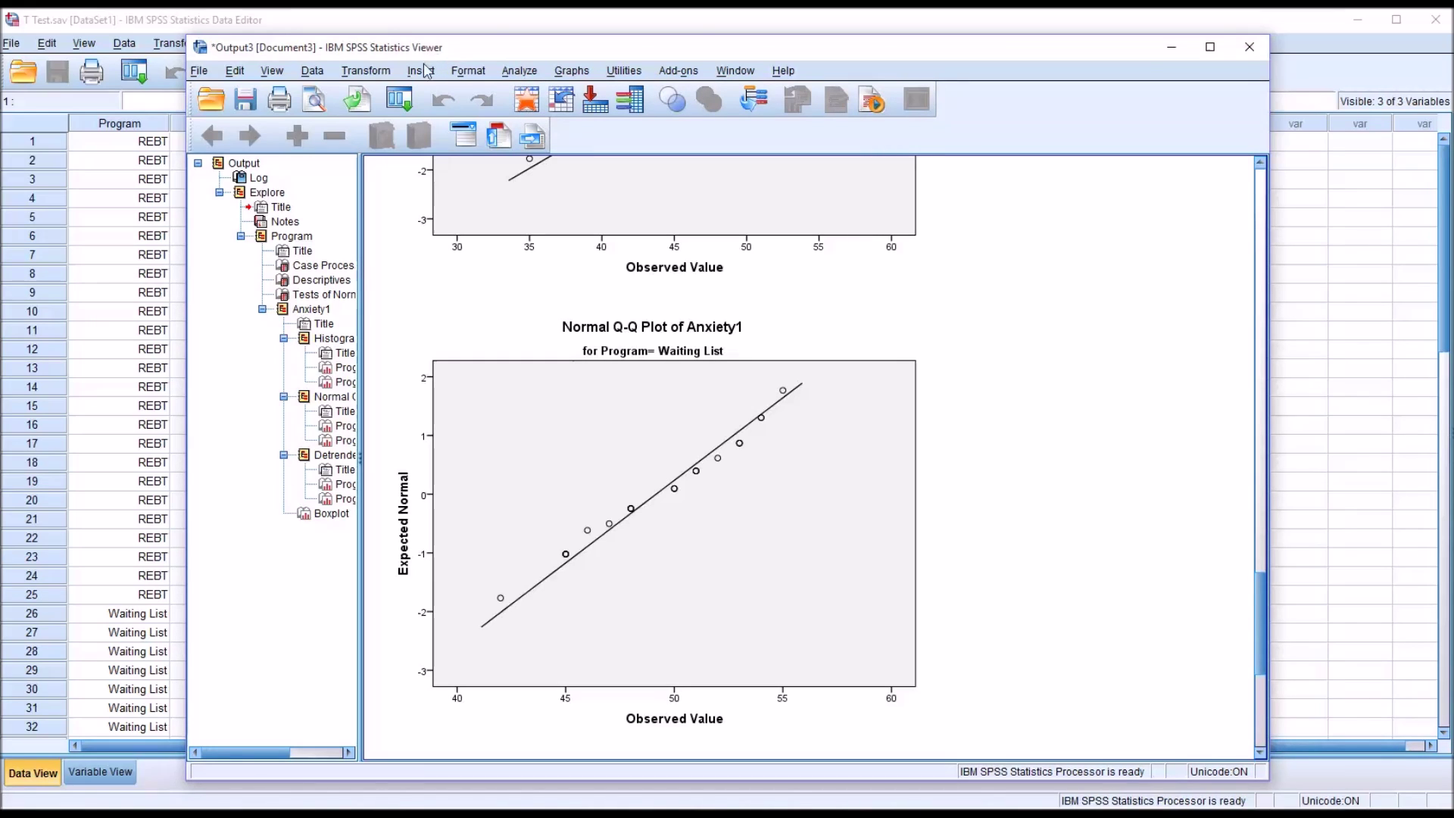
Set up a Univariate general linear model with Anxiety1 as the dependent variable and Program as the fixed factor
click(519, 72)
mouse_move(550, 156)
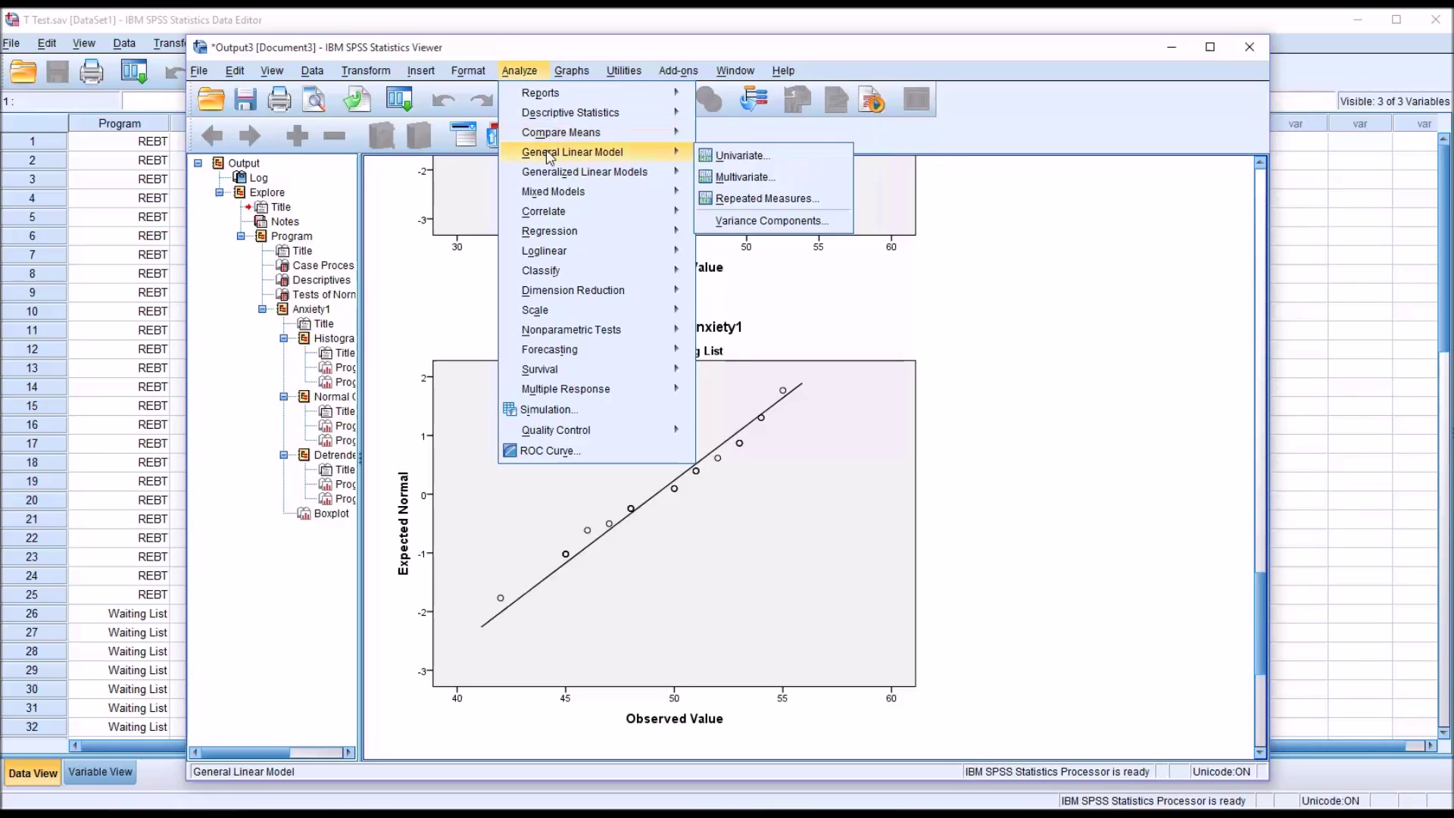
click(738, 156)
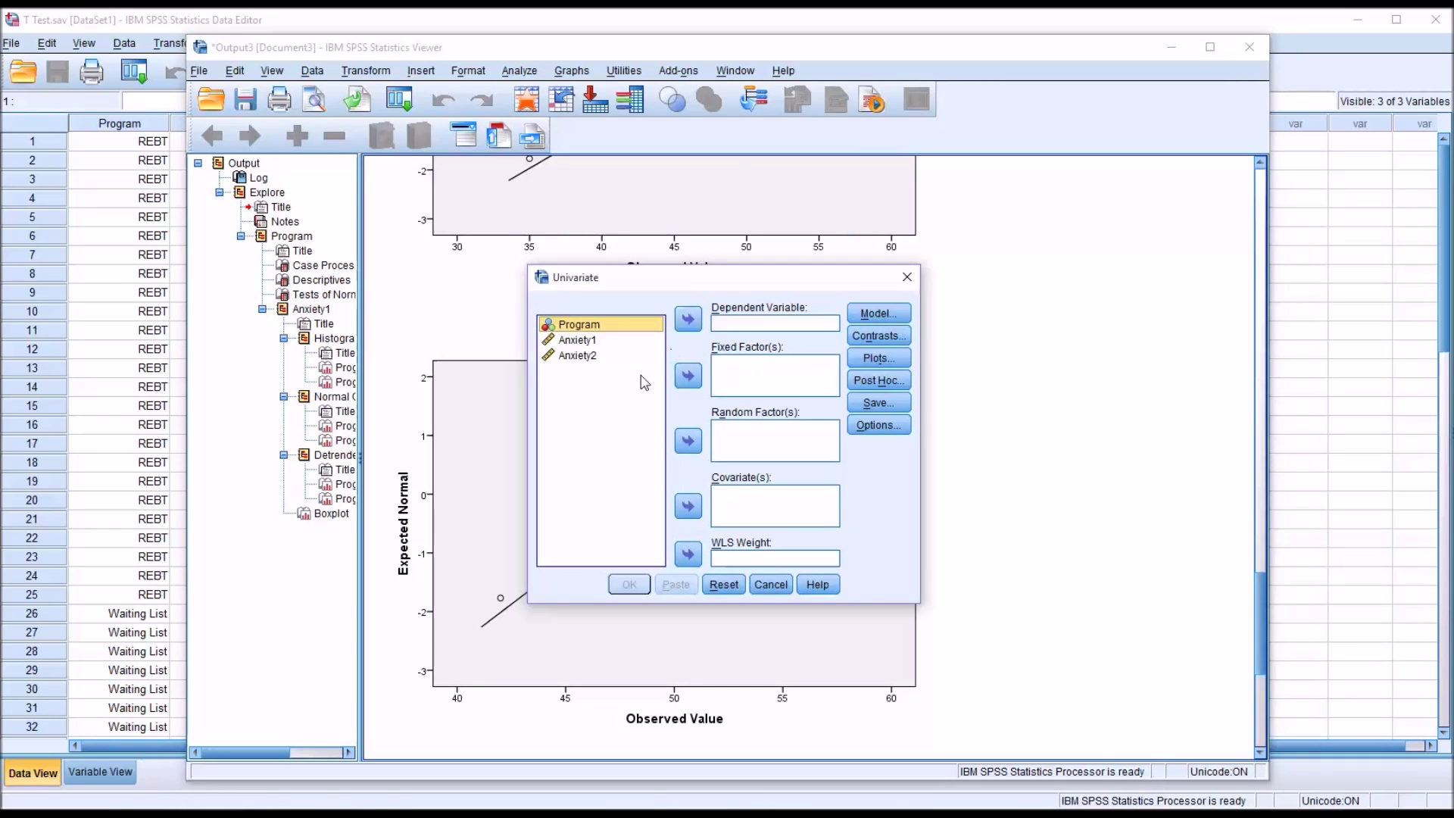
drag(590, 343, 727, 324)
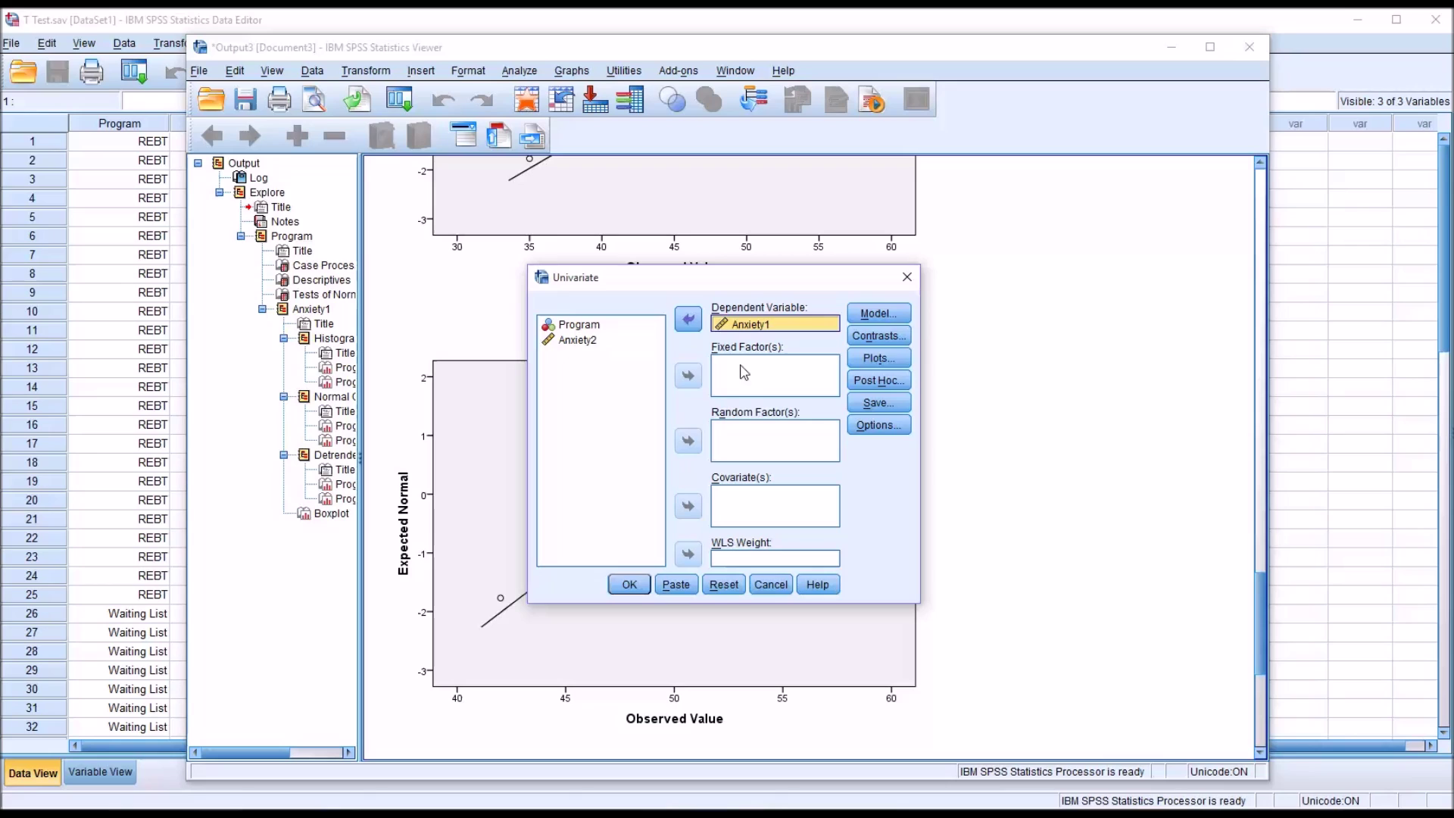
drag(594, 326, 725, 371)
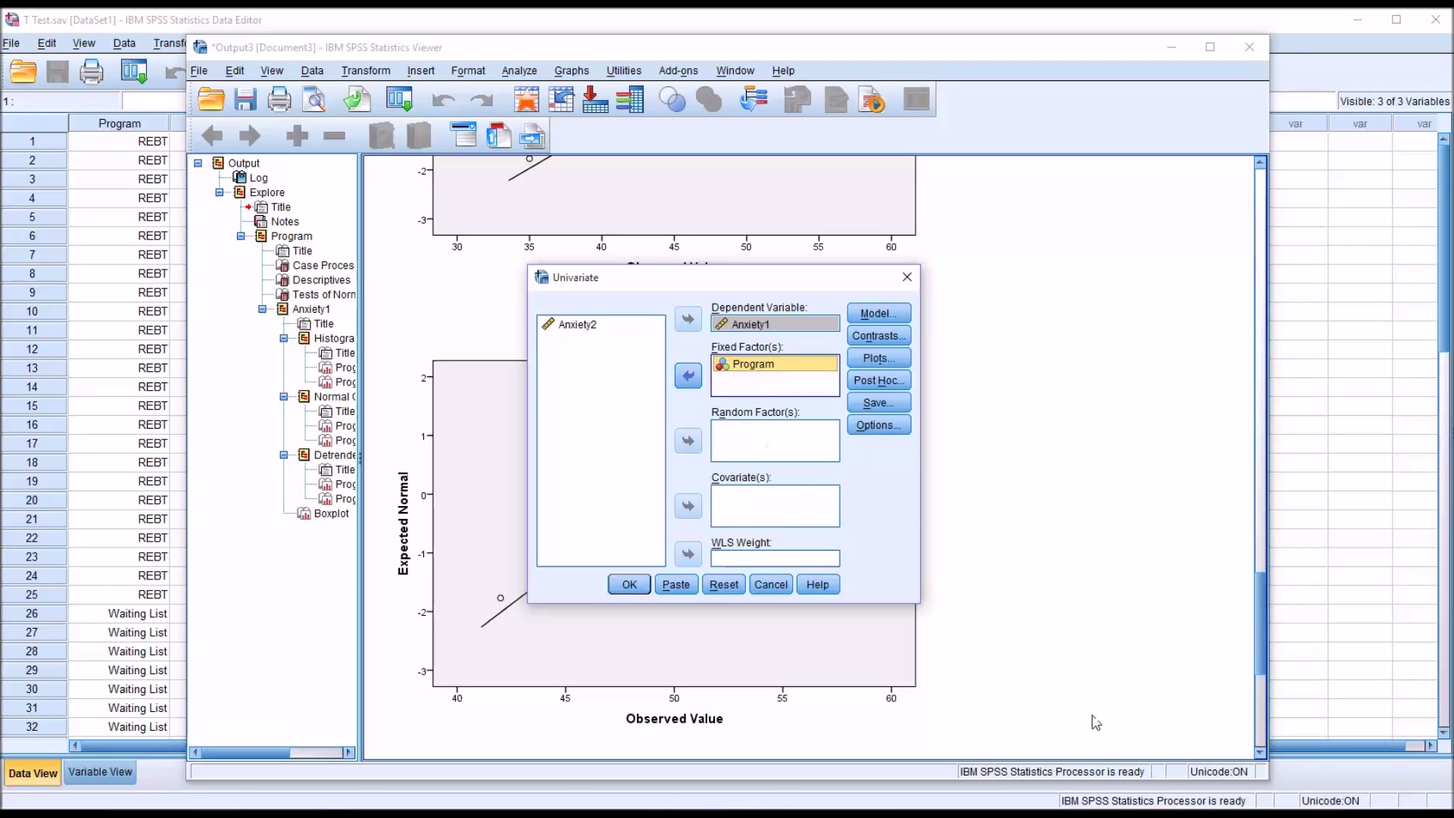
Run the Univariate analysis with homogeneity tests enabled and examine Levene's test of equality of error variances
click(878, 424)
click(736, 489)
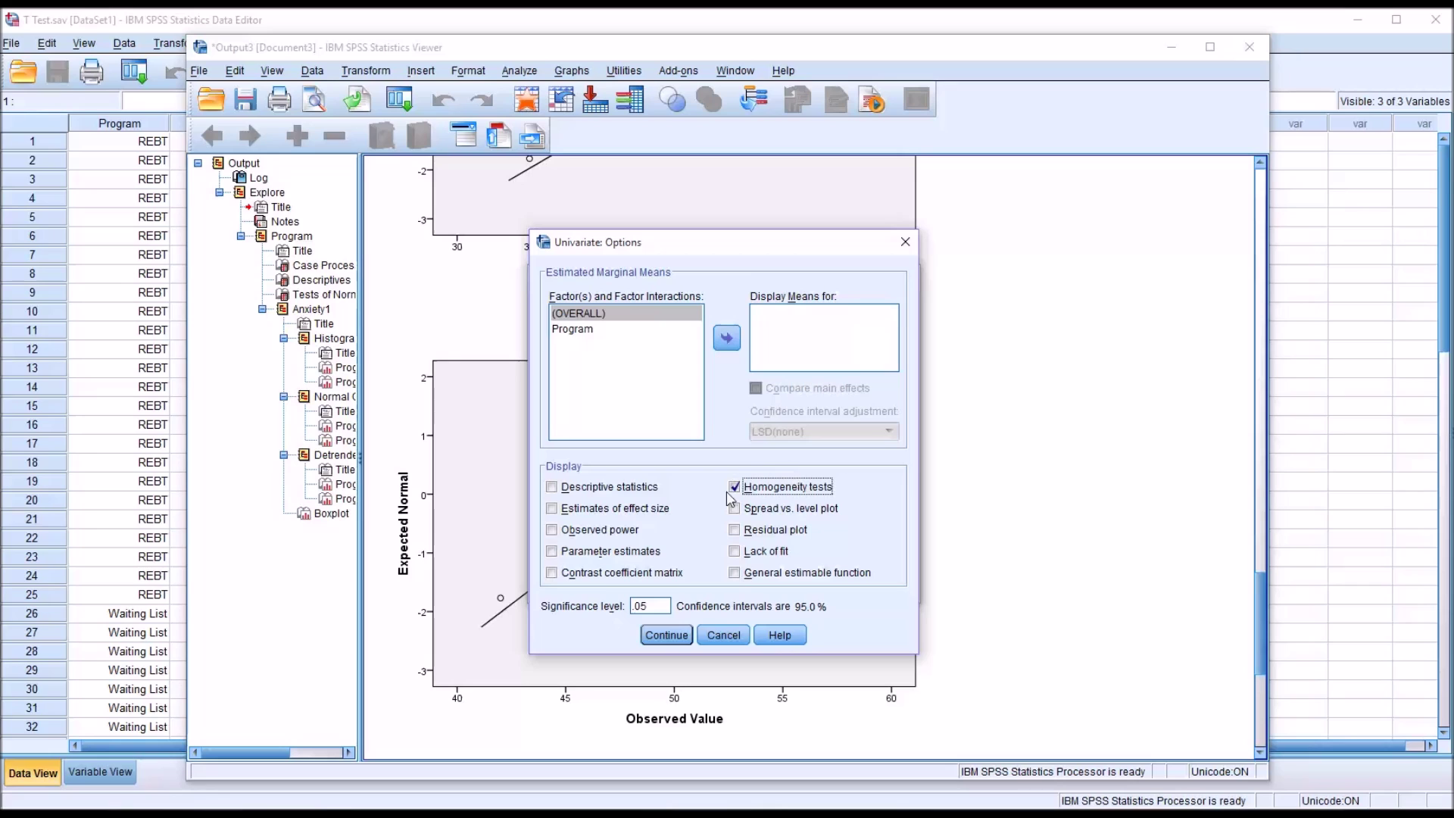
click(667, 635)
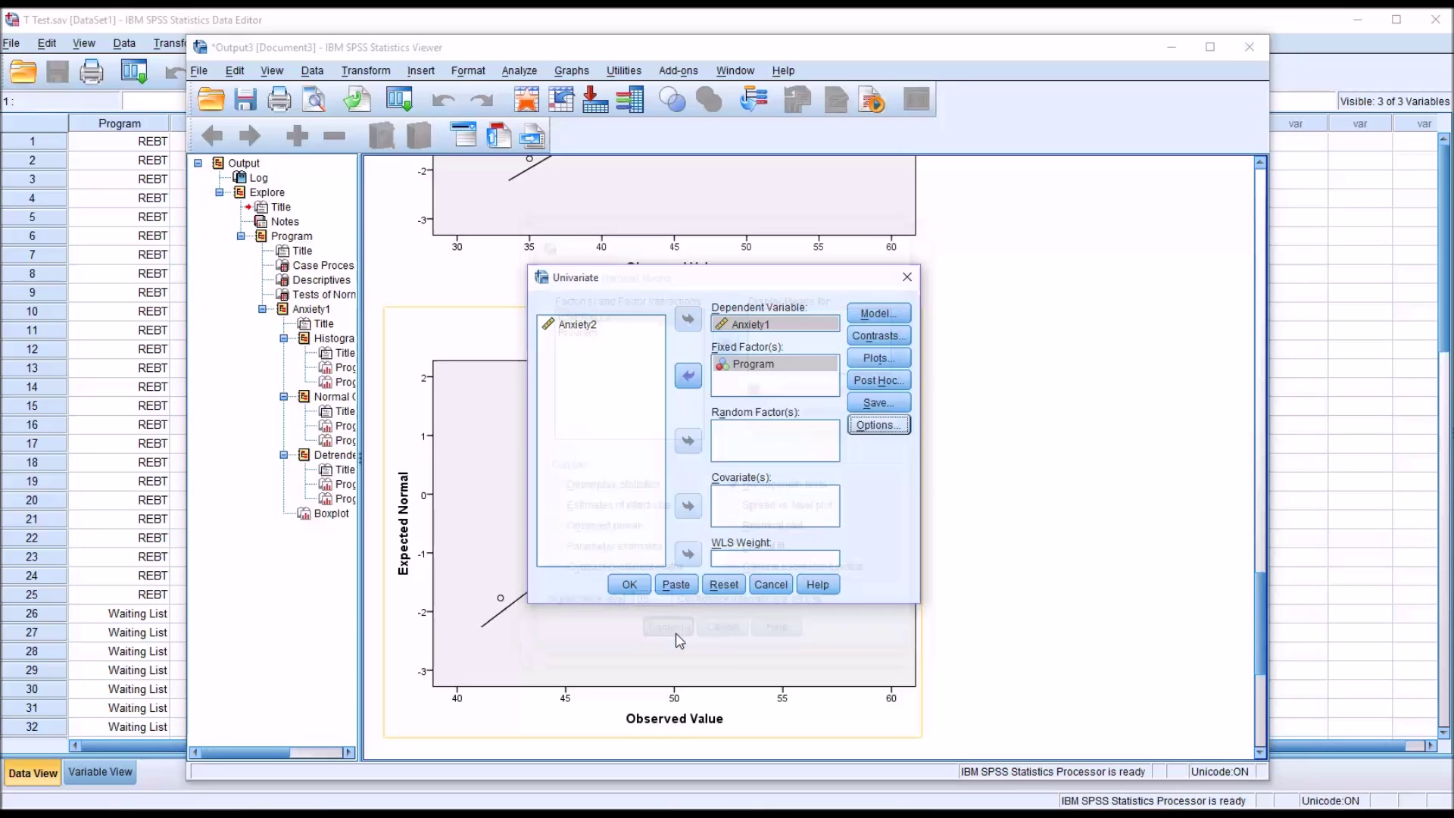
click(634, 587)
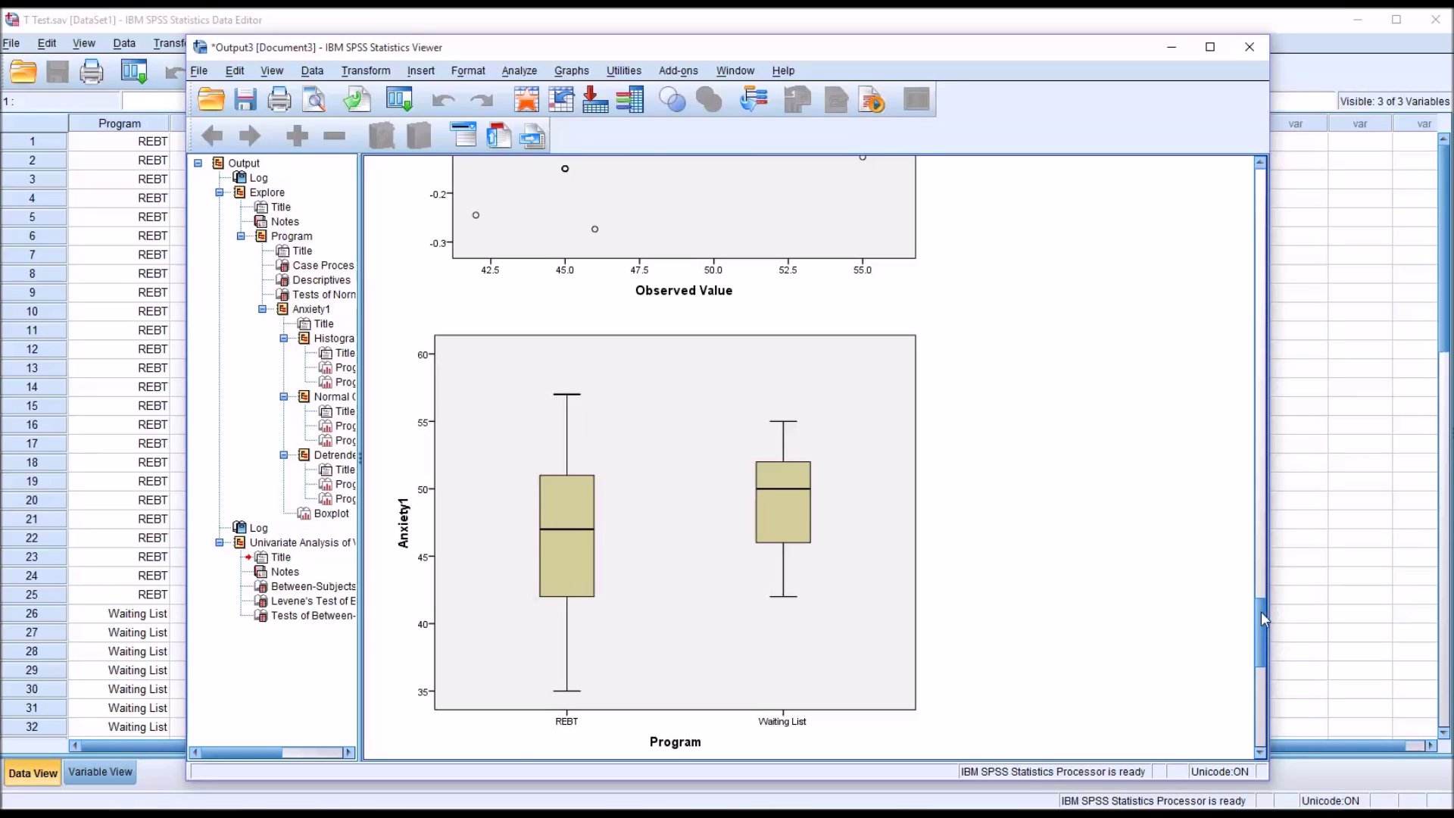
drag(1261, 611, 1259, 672)
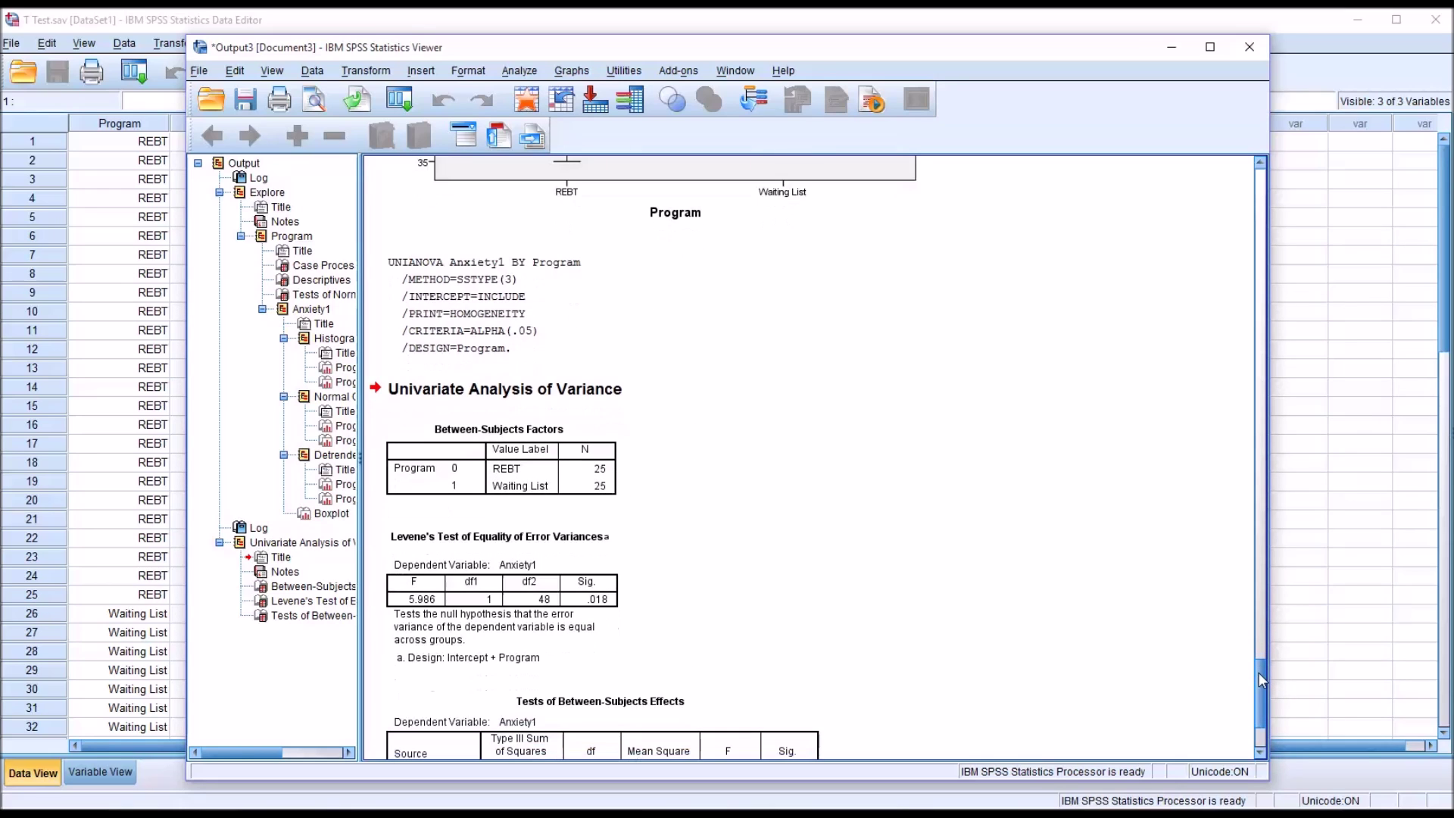
click(598, 589)
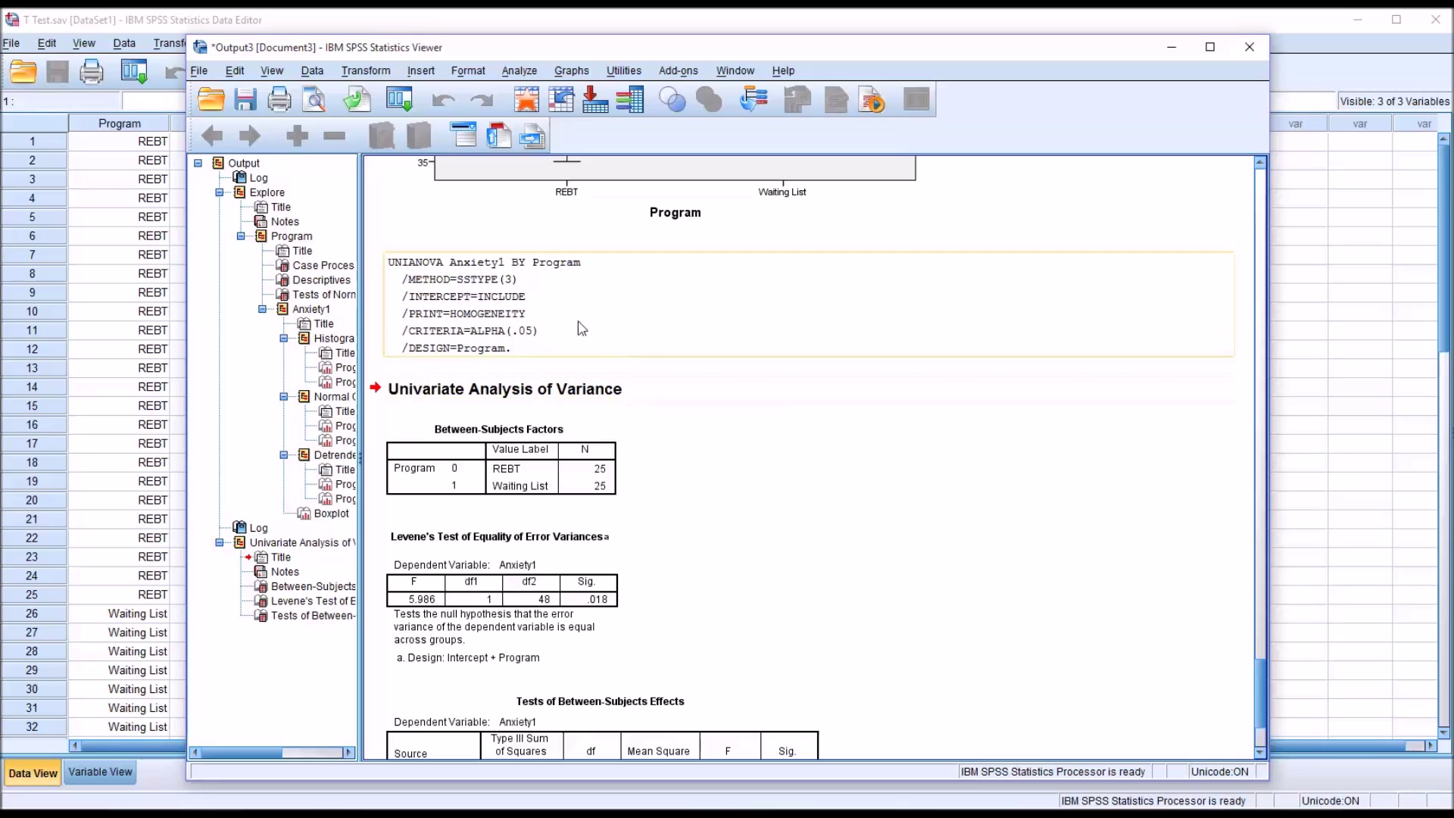
click(518, 70)
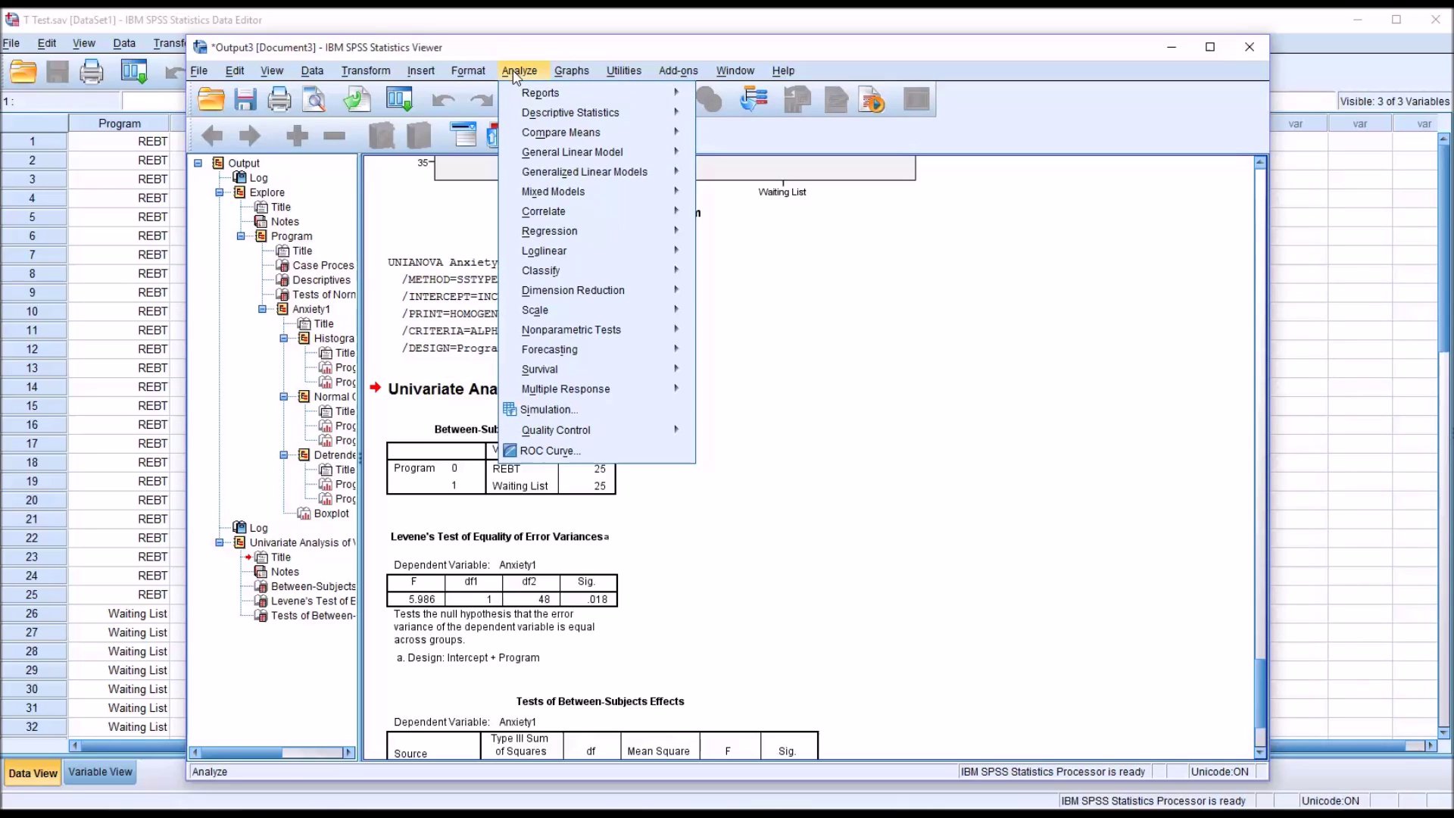
mouse_move(557, 133)
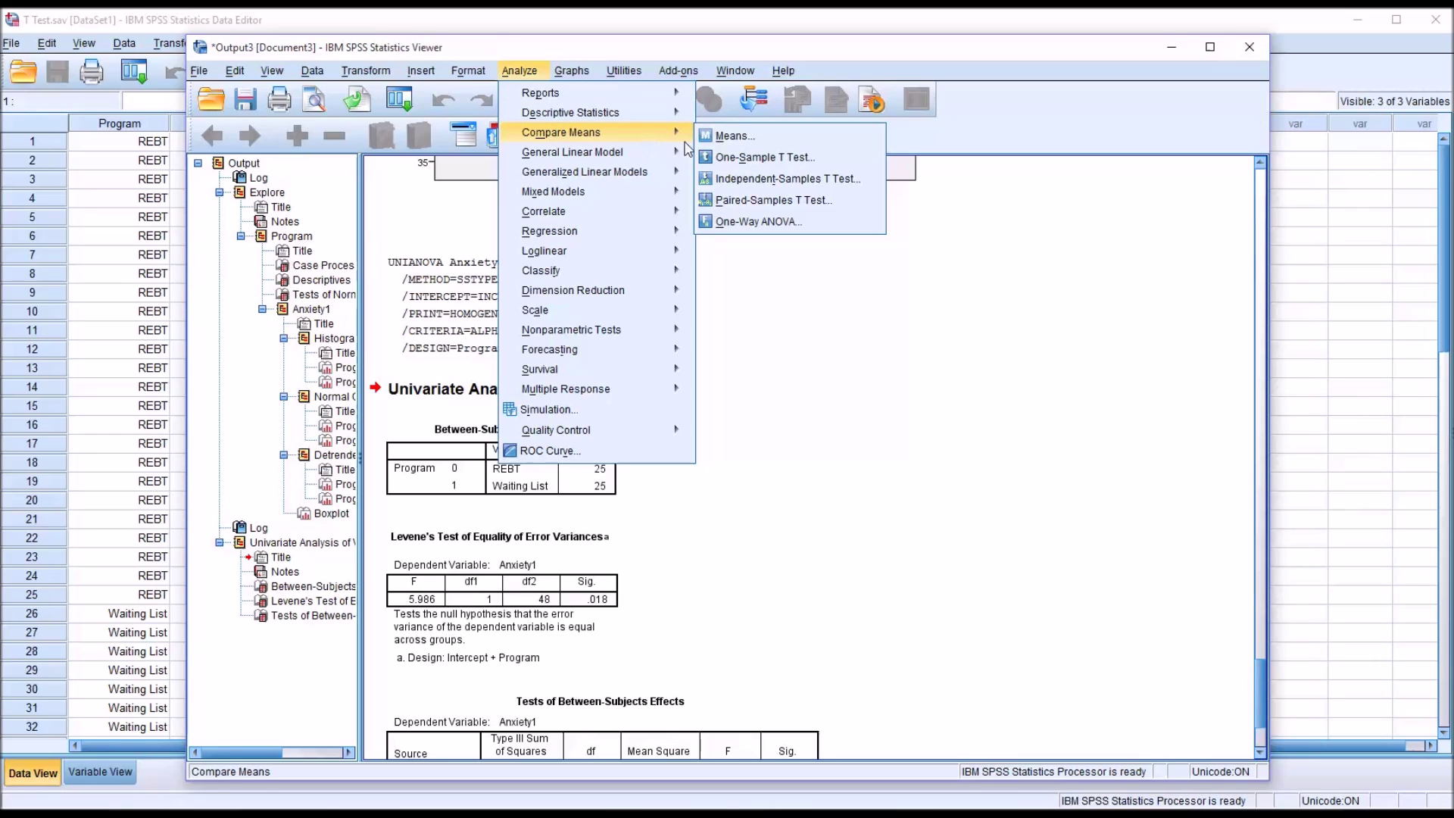
click(742, 178)
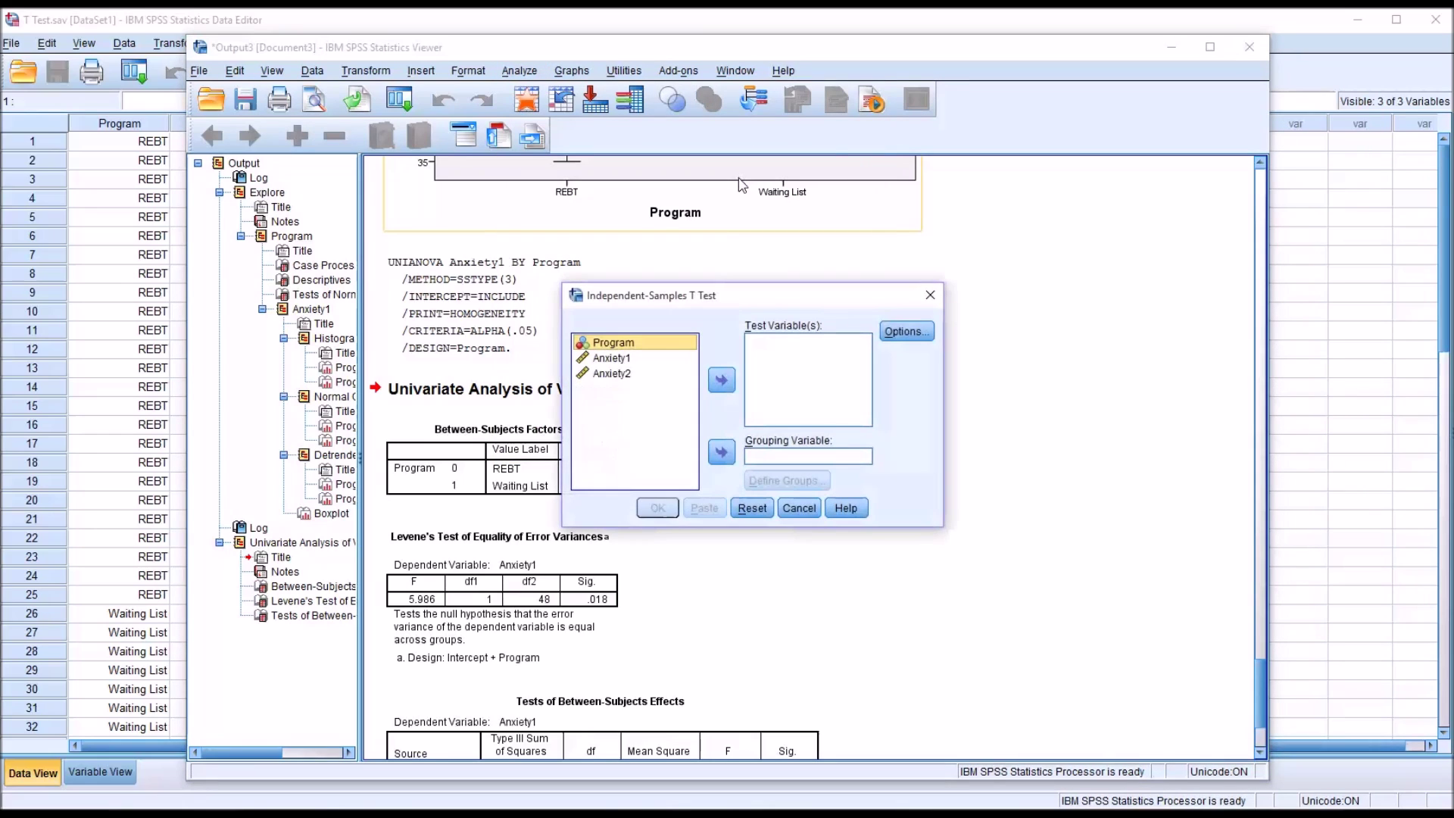
drag(612, 360, 765, 360)
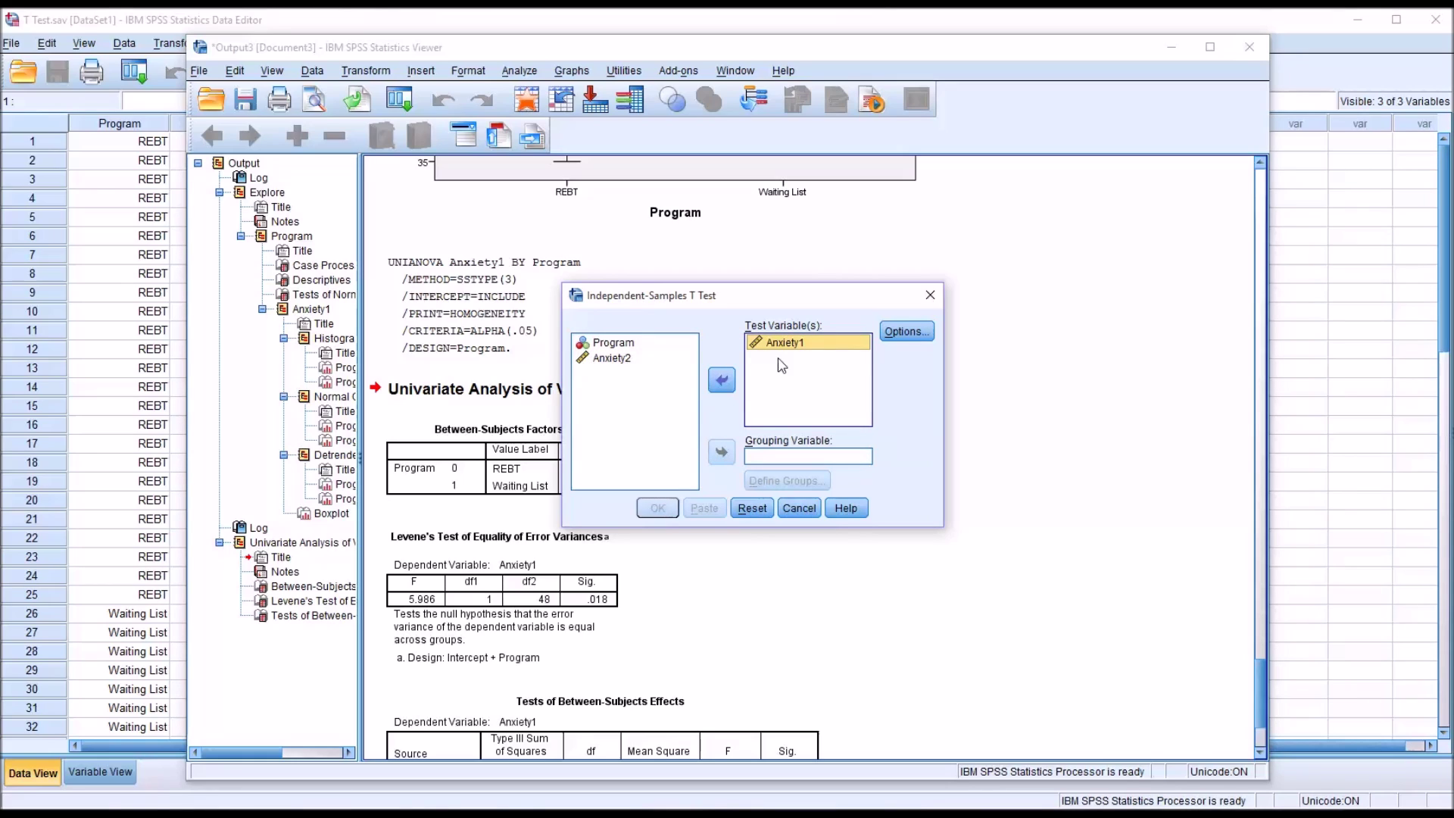
drag(612, 344, 770, 460)
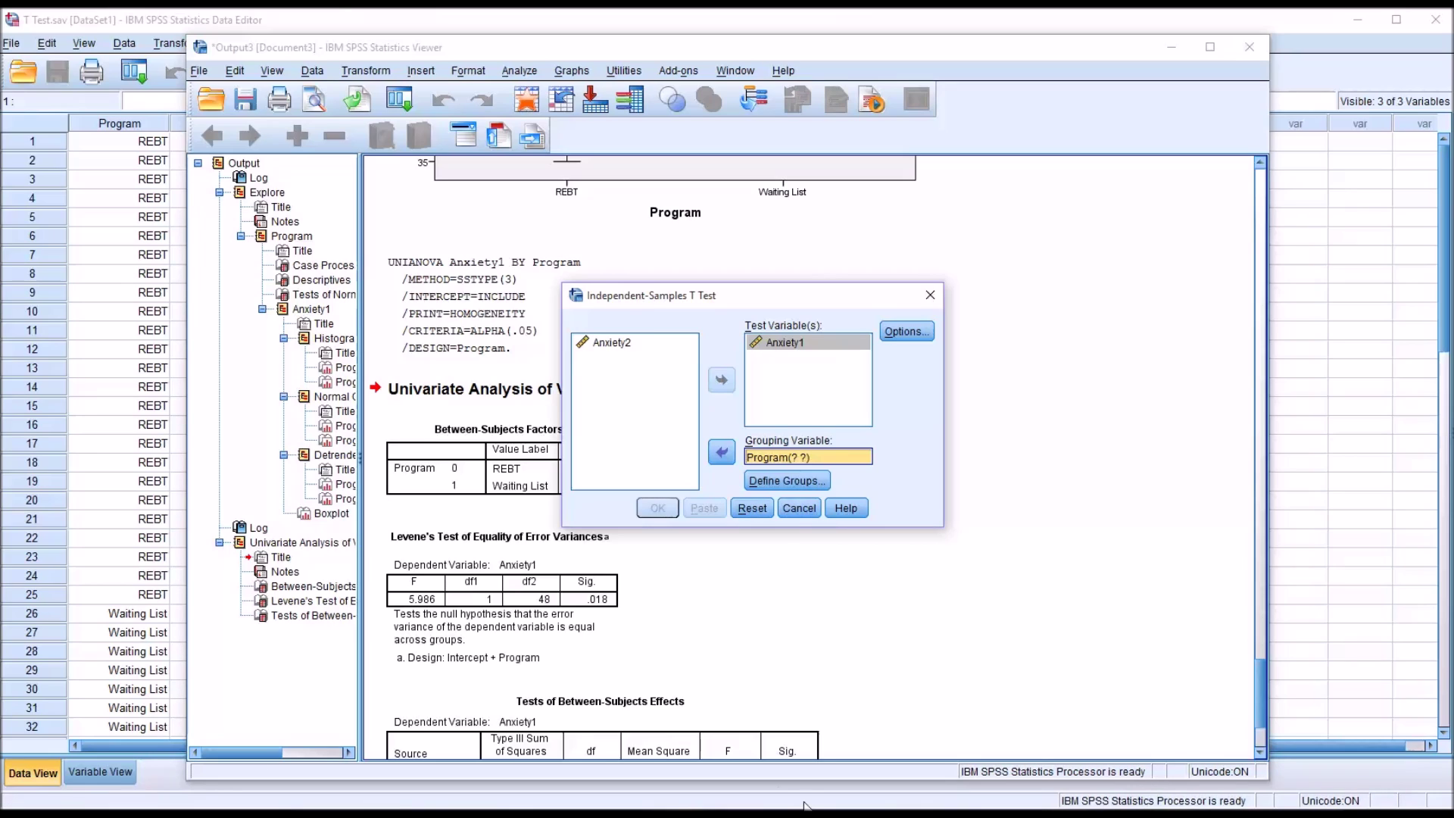
click(929, 298)
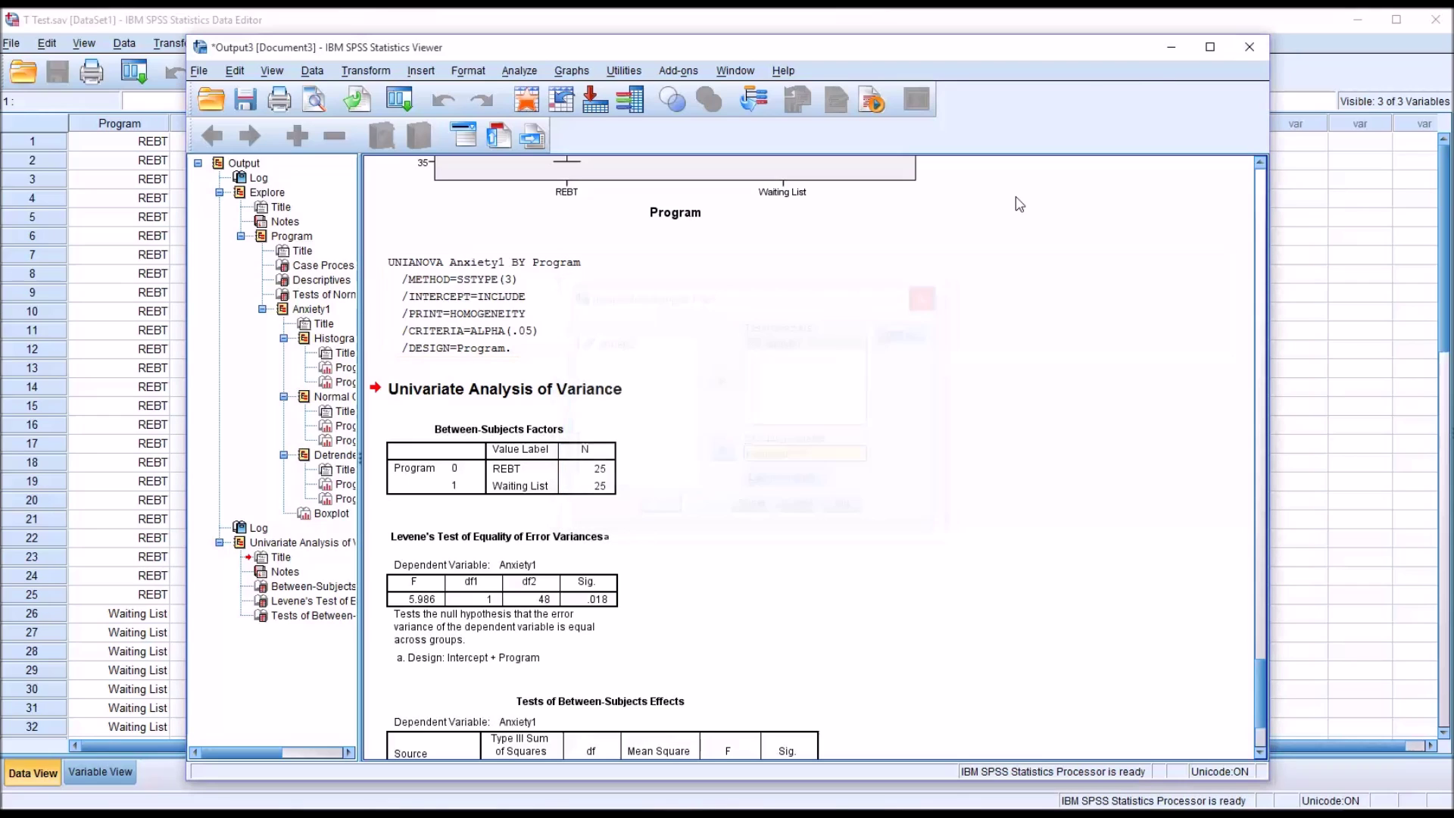
Return to the data and toggle the value labels to compare Program's numeric codes with its group names
click(1171, 47)
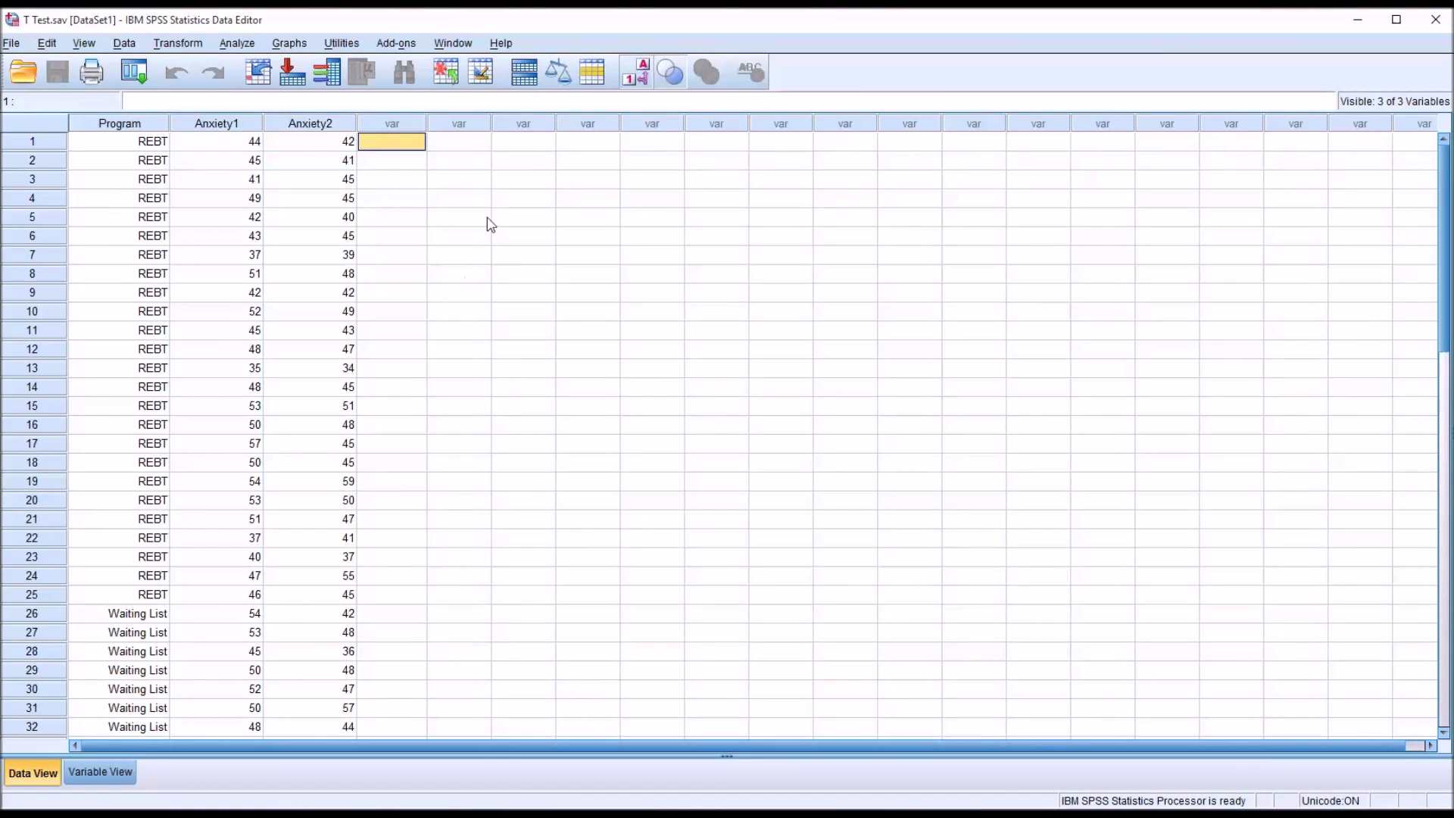
click(636, 76)
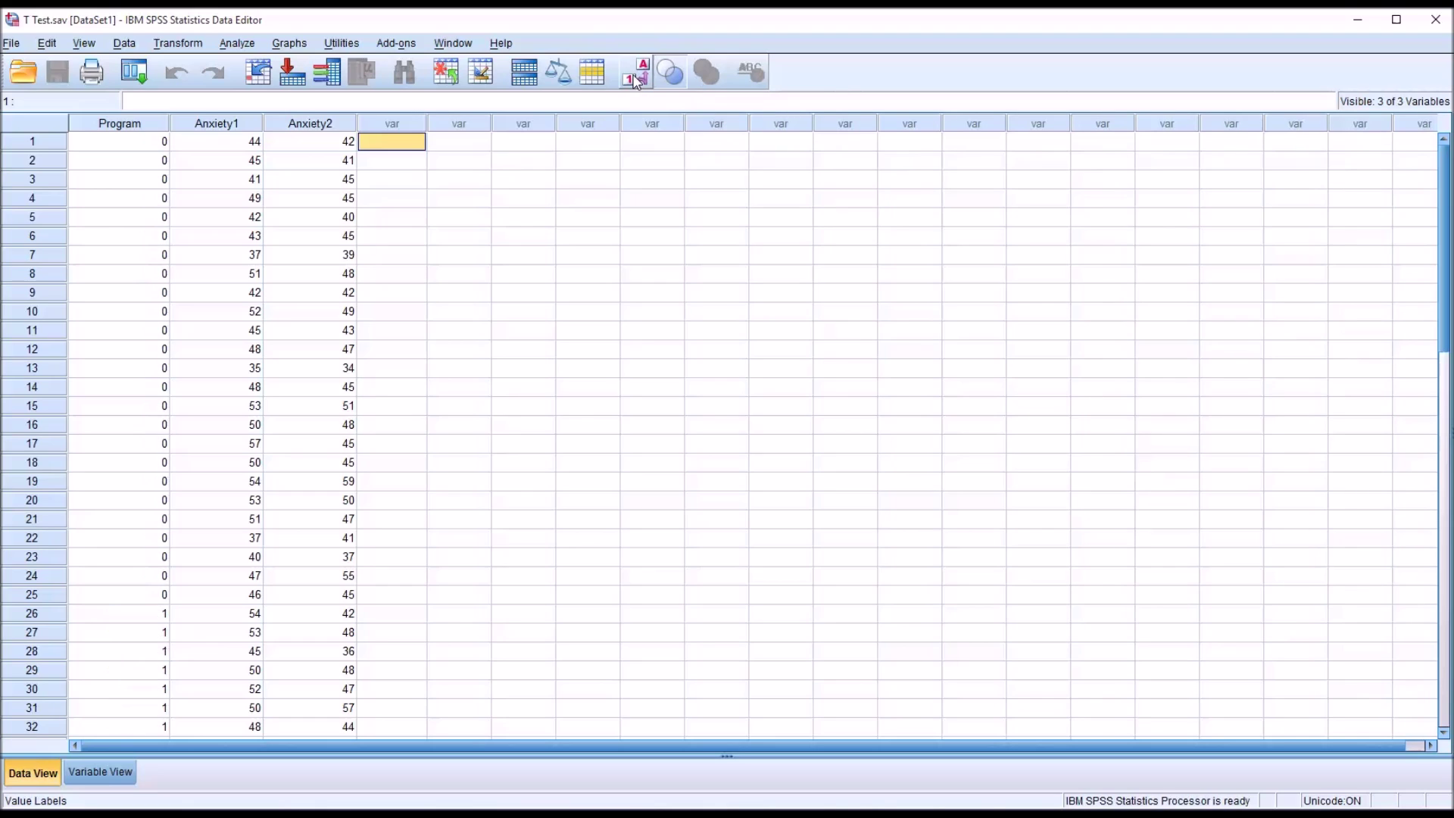
click(140, 145)
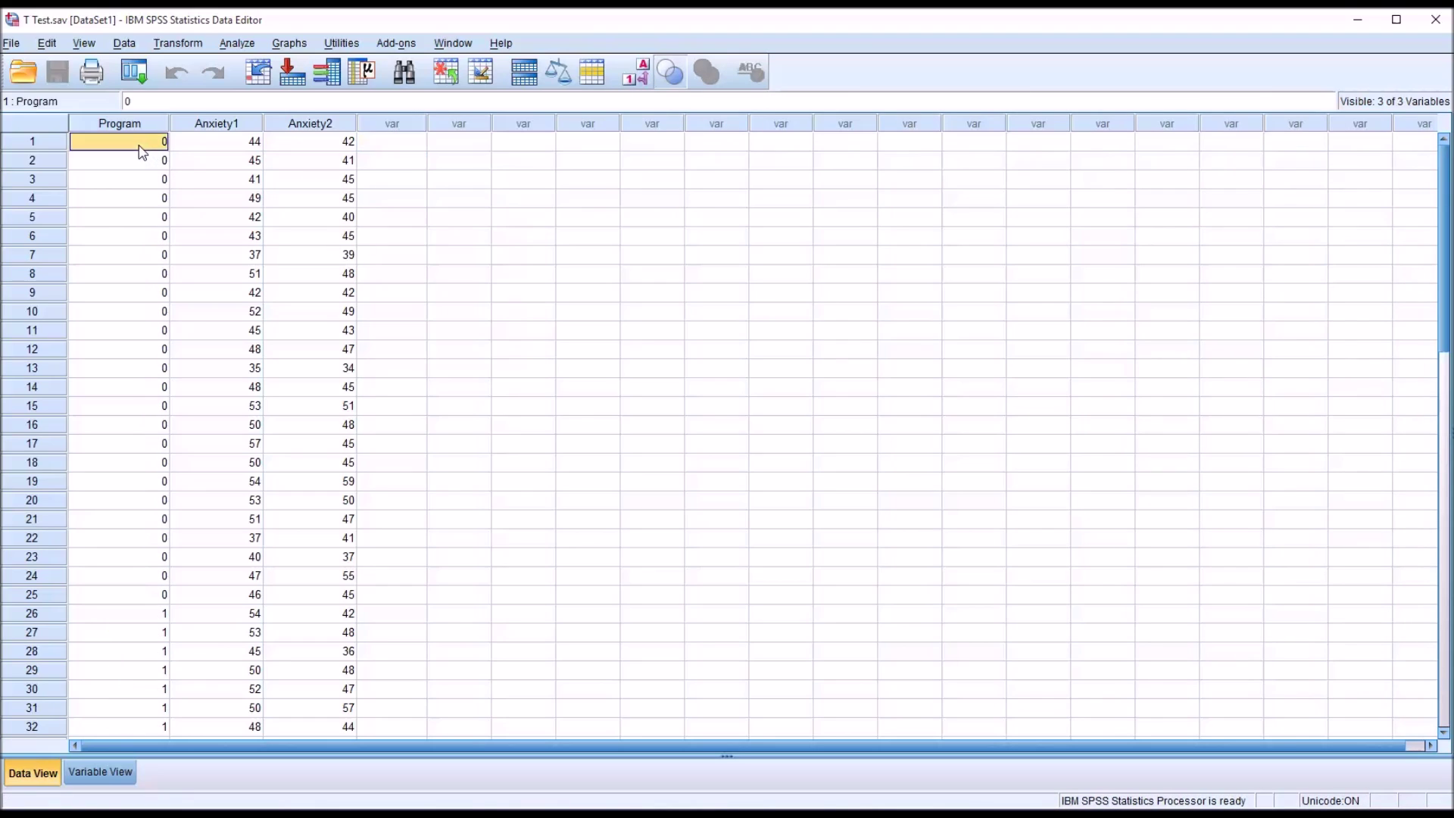
click(634, 84)
click(635, 85)
click(634, 86)
click(635, 85)
click(634, 85)
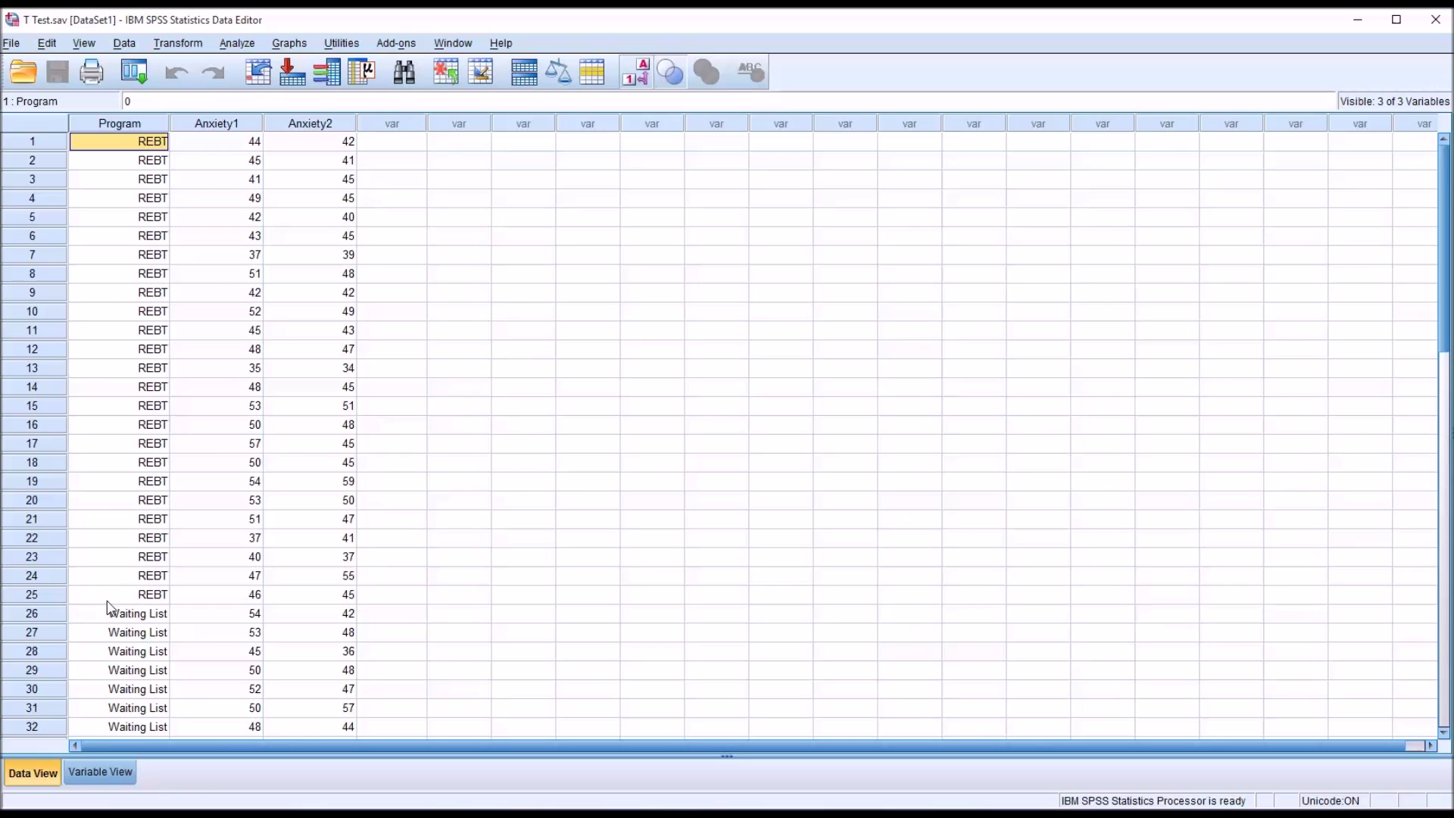
click(636, 73)
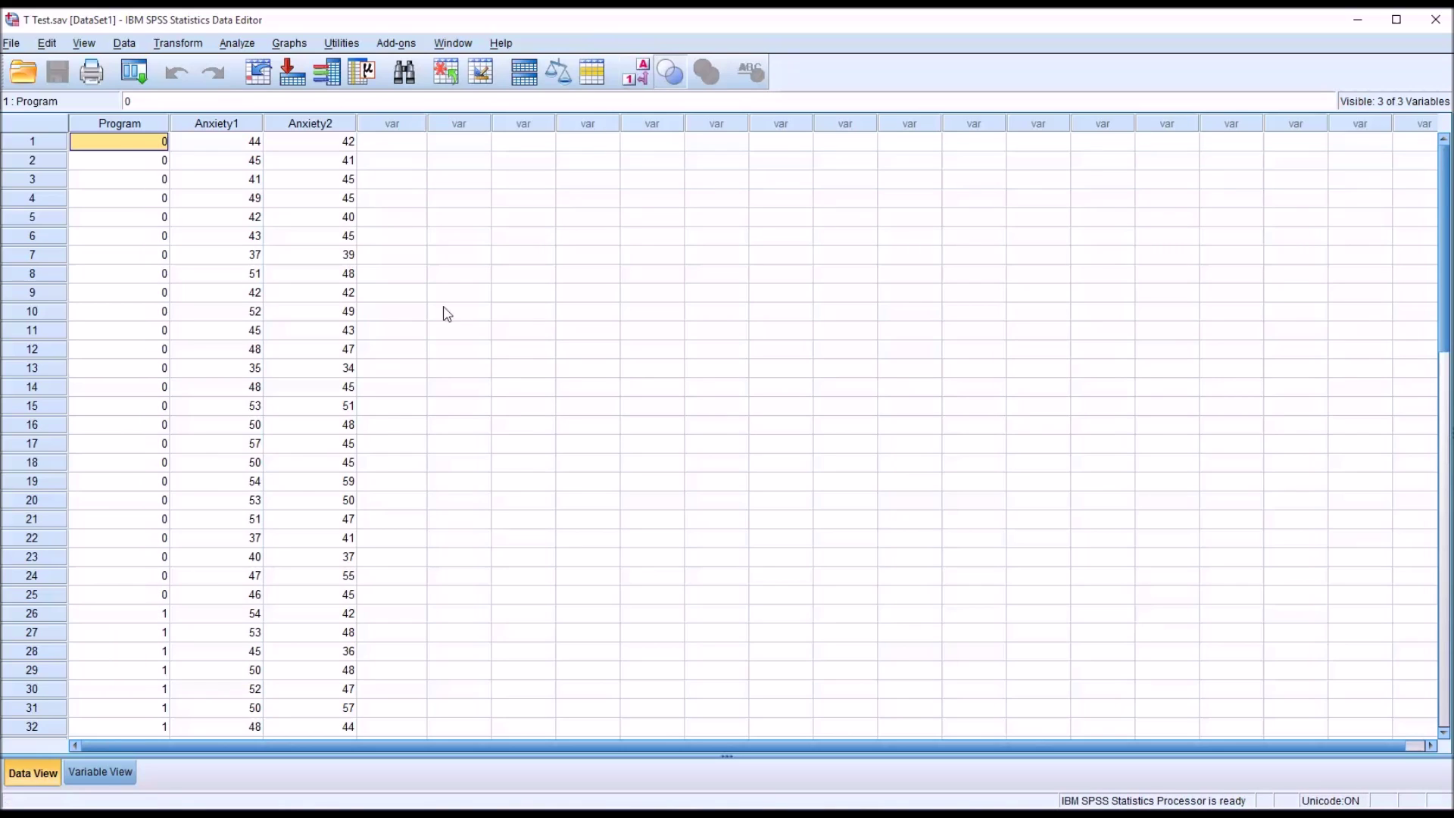
click(635, 73)
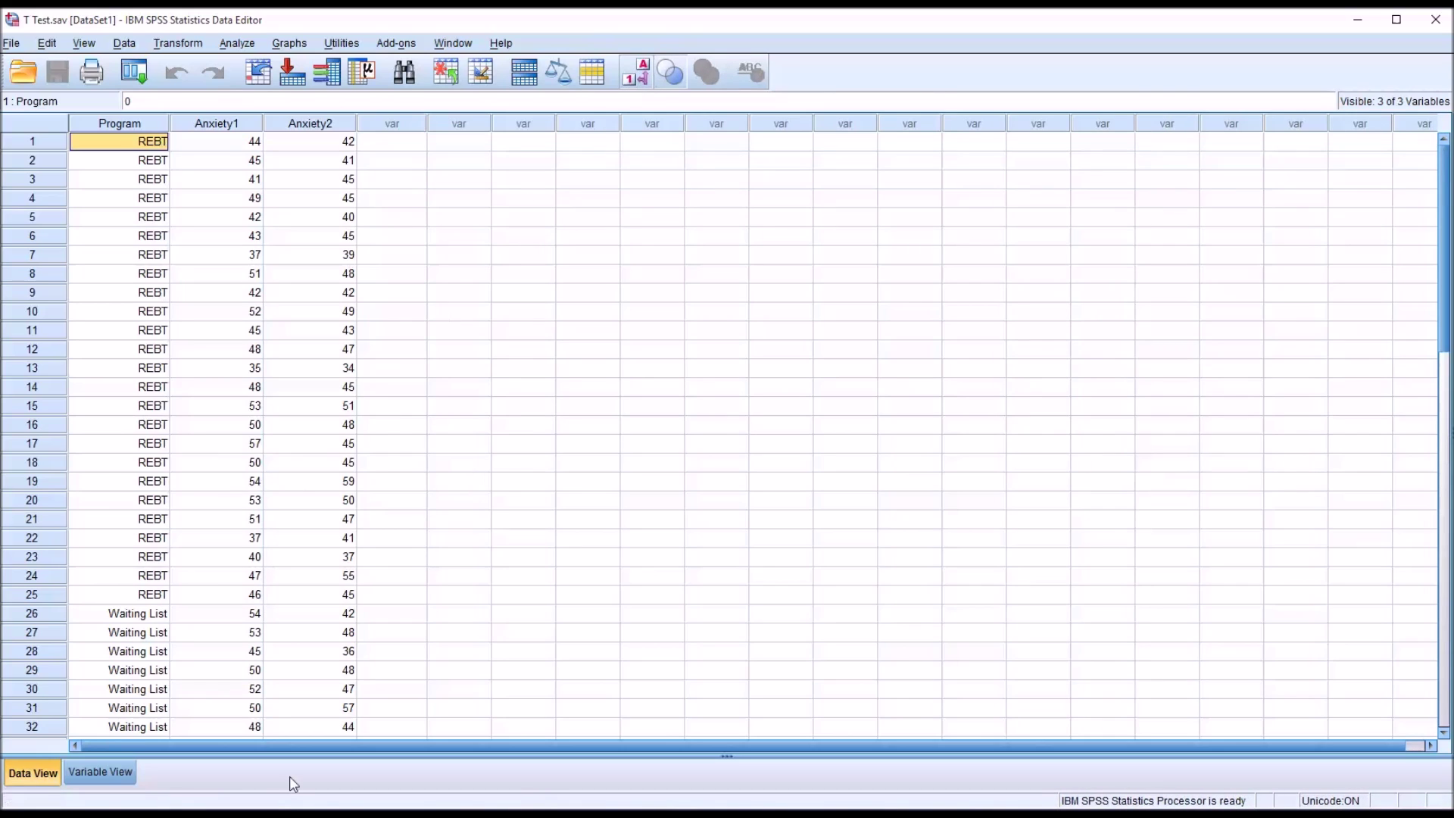
Check in the Program variable's value labels definition which numeric code stands for each group
click(106, 772)
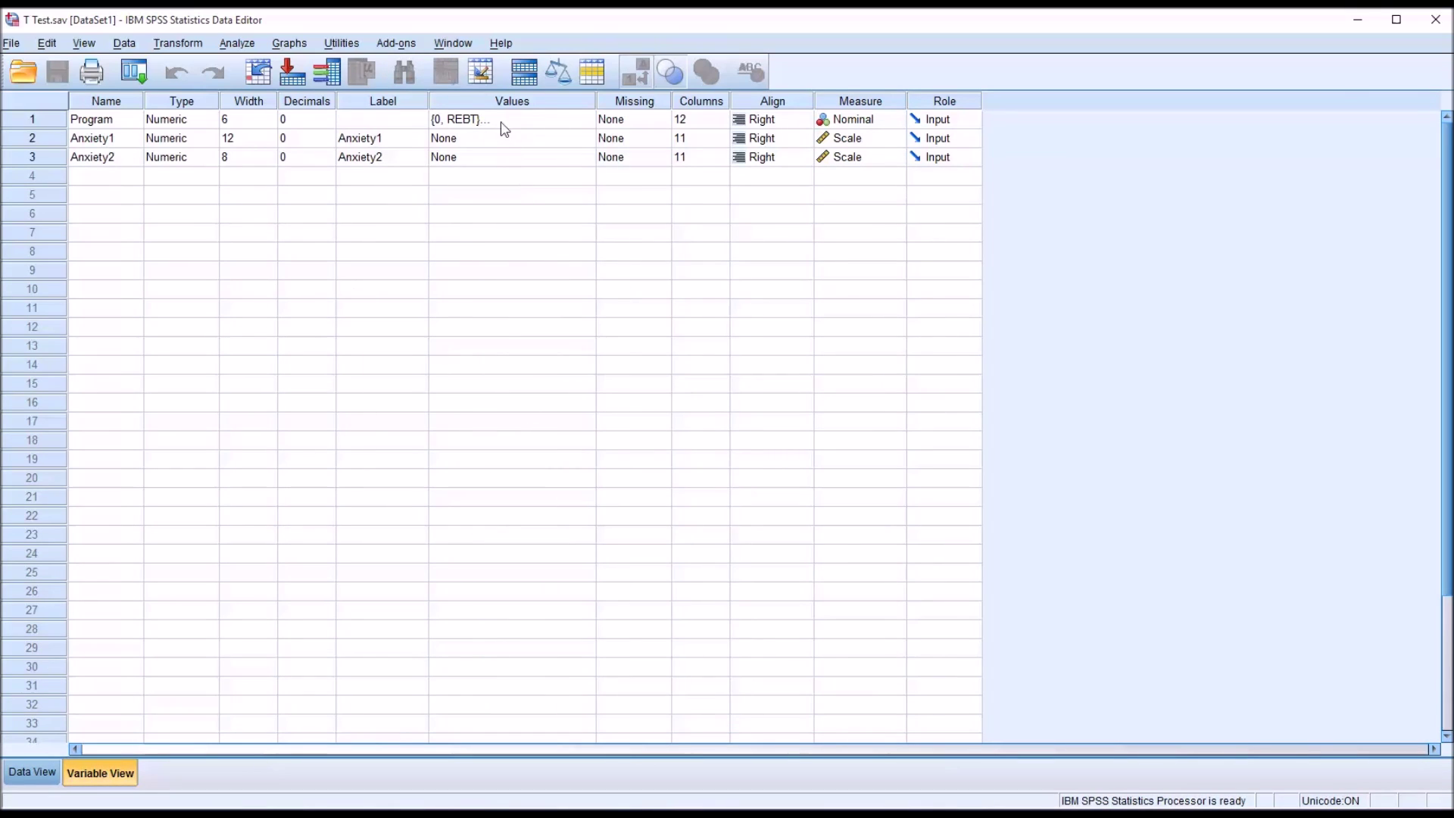
click(591, 122)
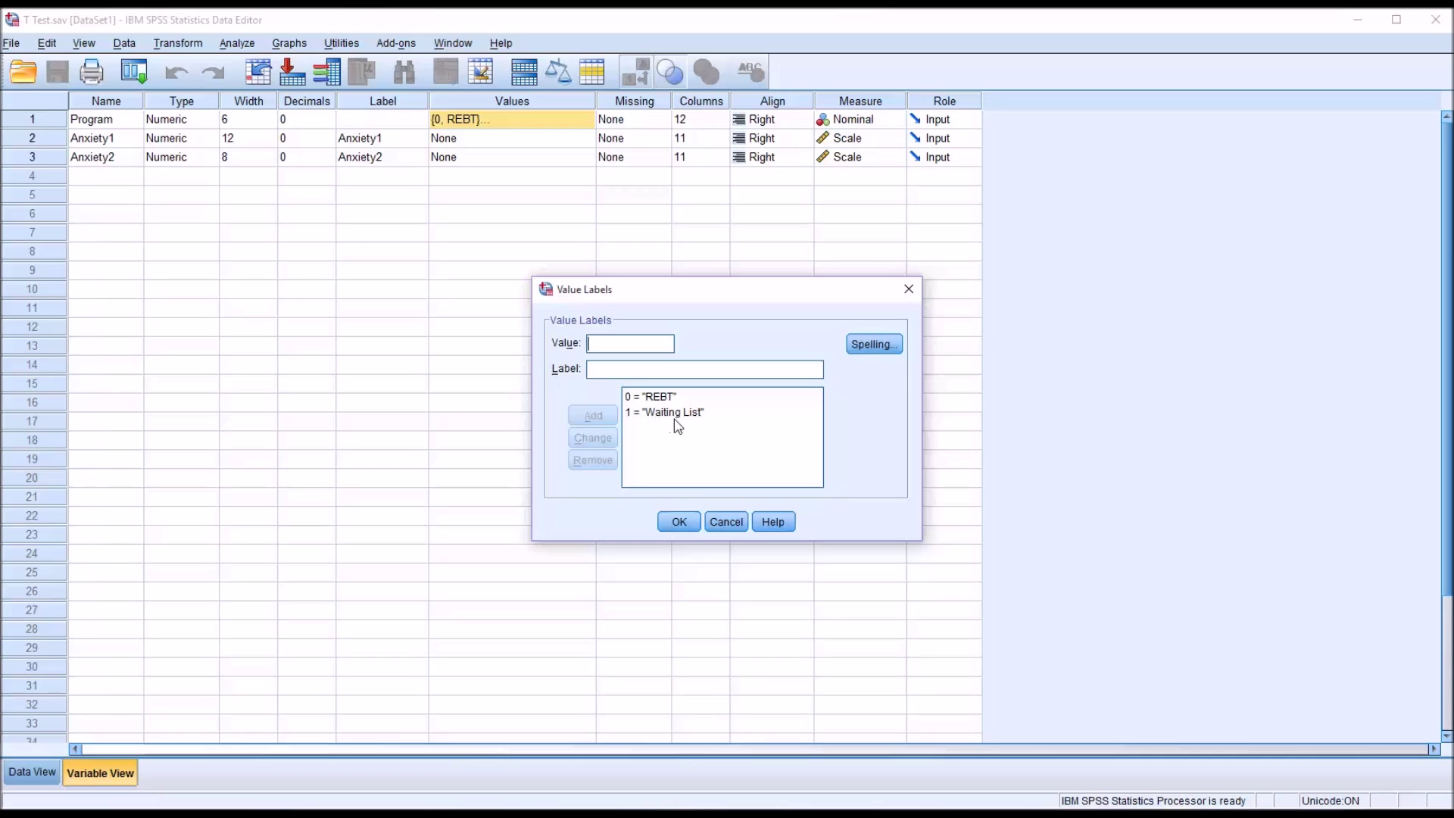
click(679, 522)
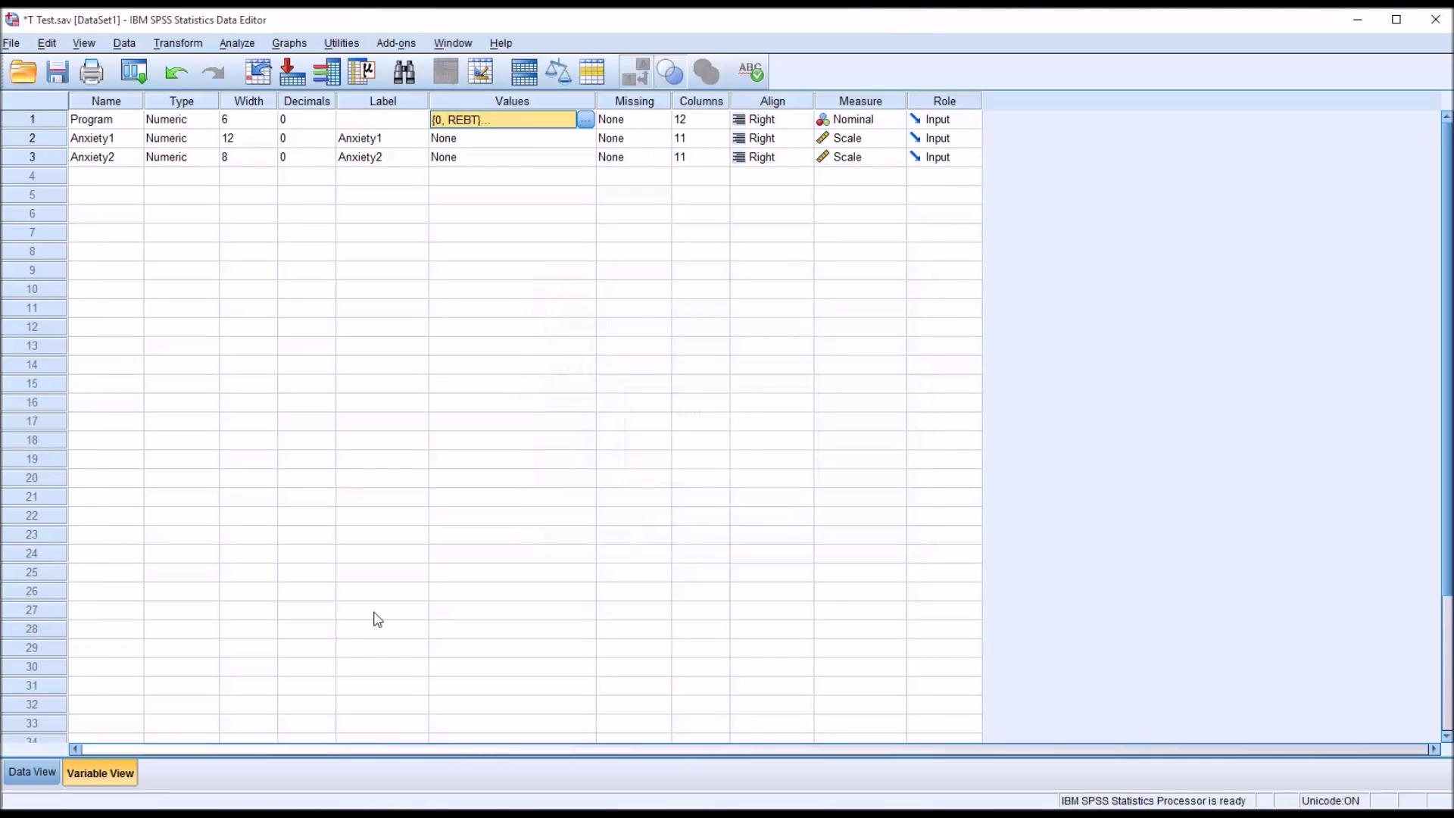
Return to the data and set up an independent-samples t test with Anxiety1 as the test variable and Program as the grouping variable
click(32, 773)
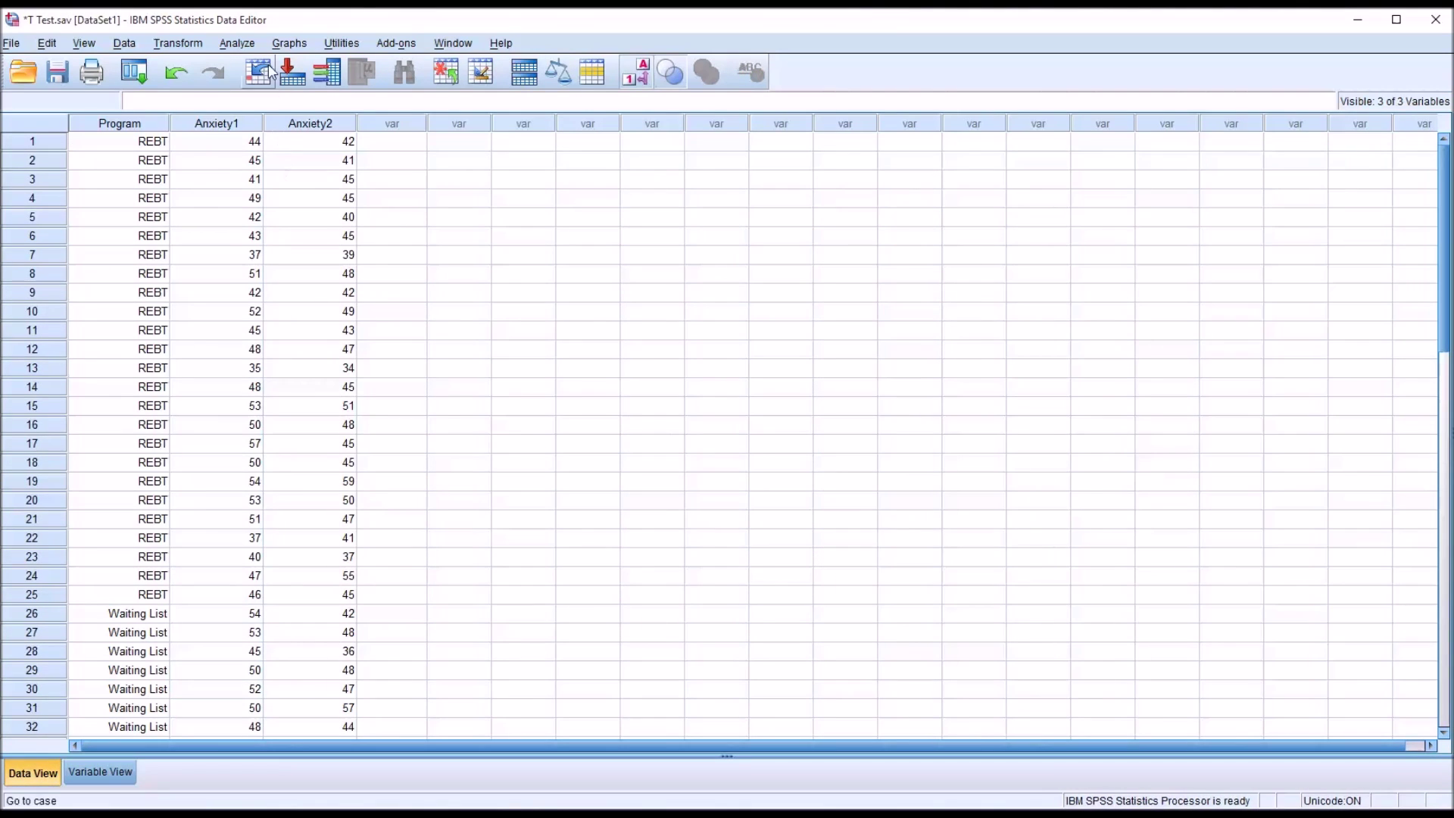
click(238, 46)
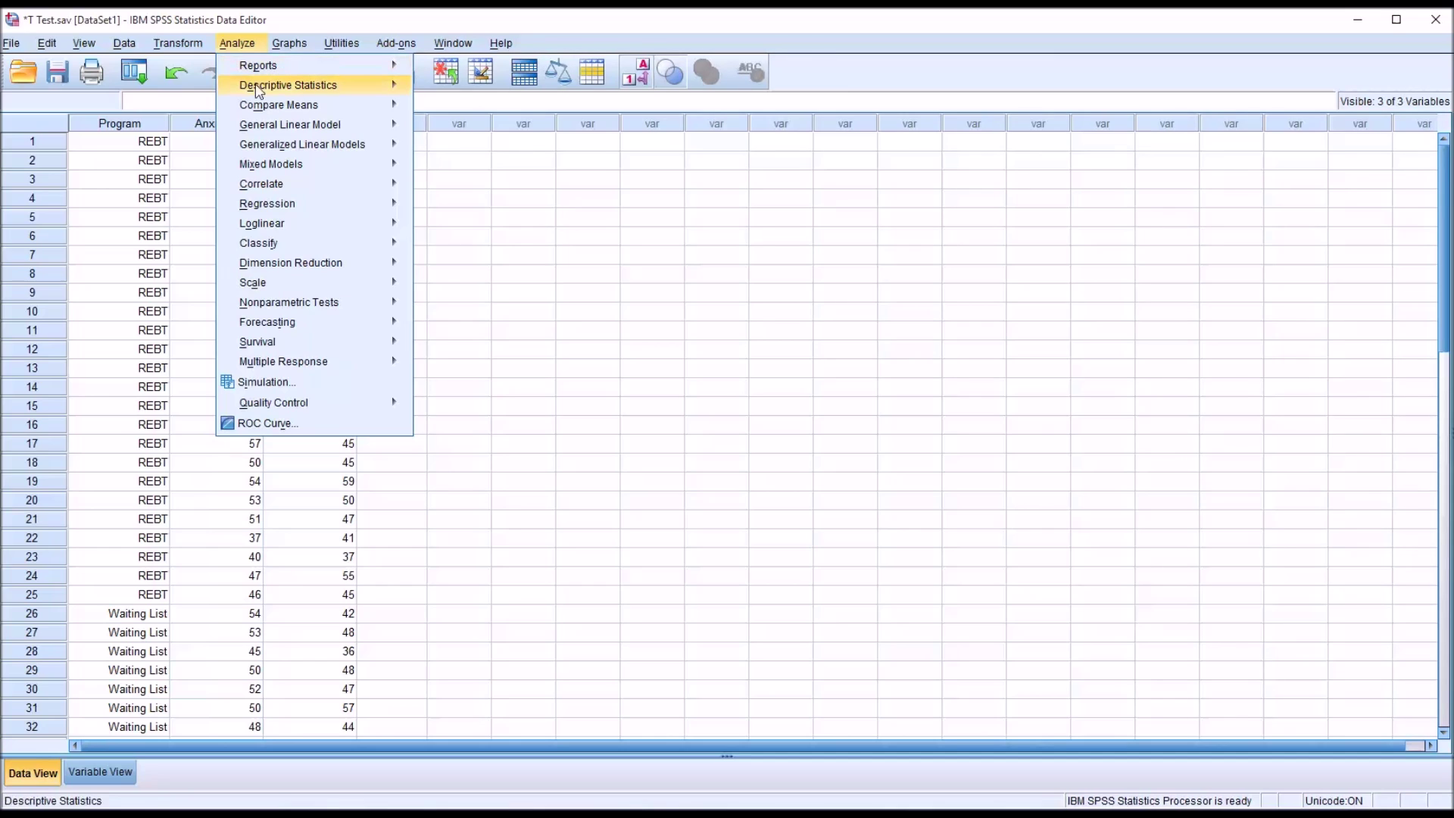
mouse_move(267, 108)
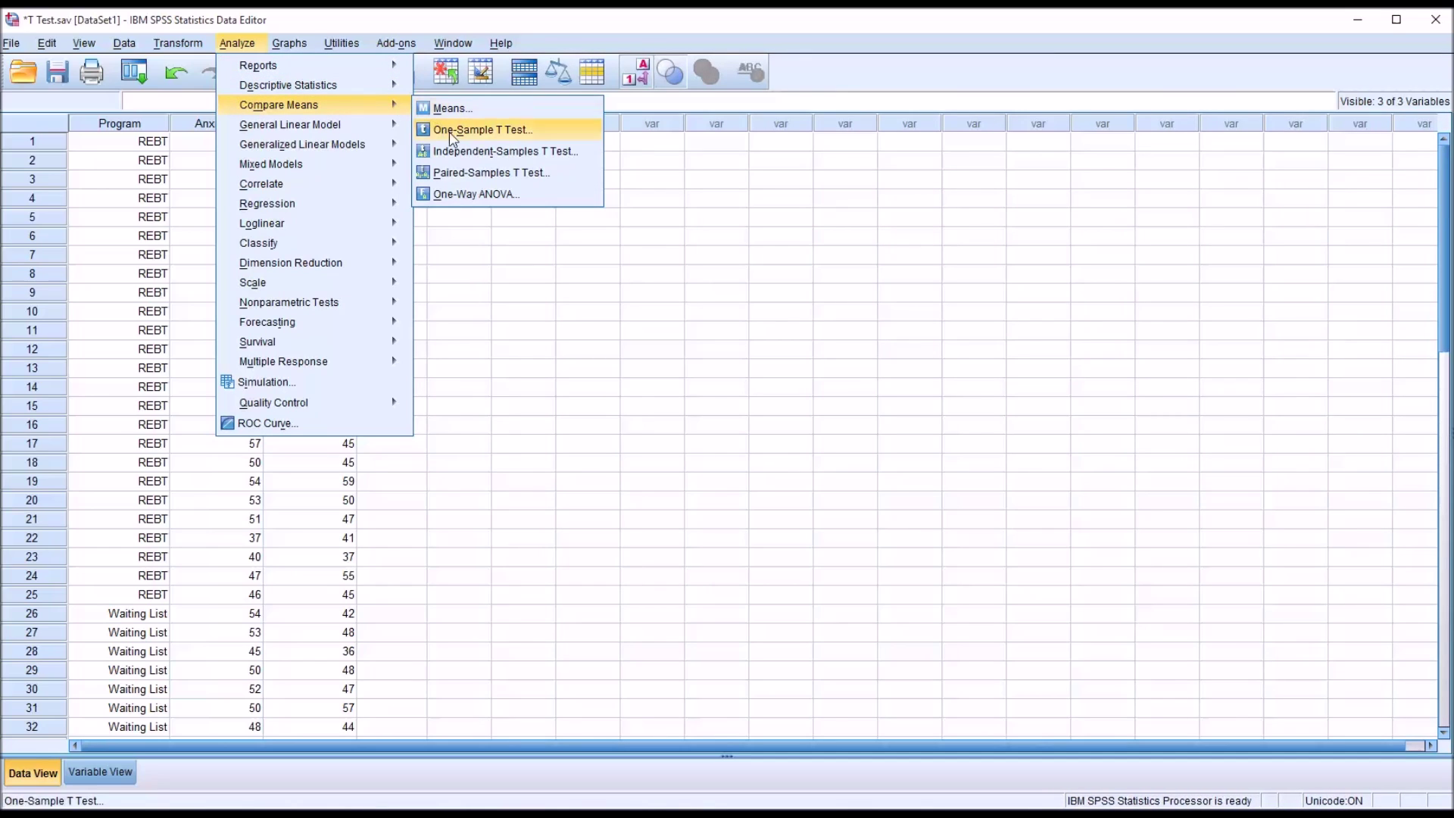
click(485, 151)
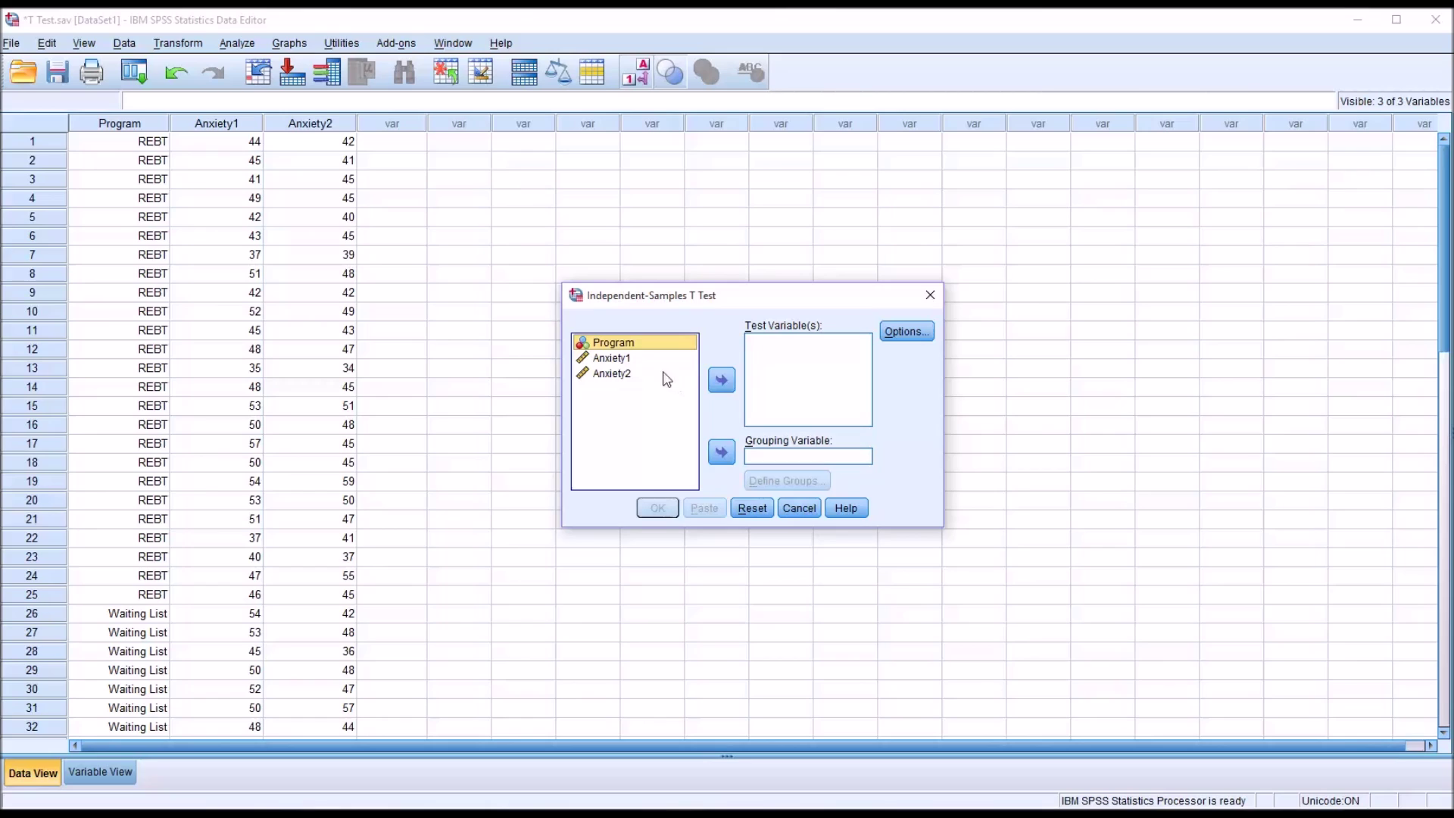
double_click(615, 357)
drag(612, 343, 774, 462)
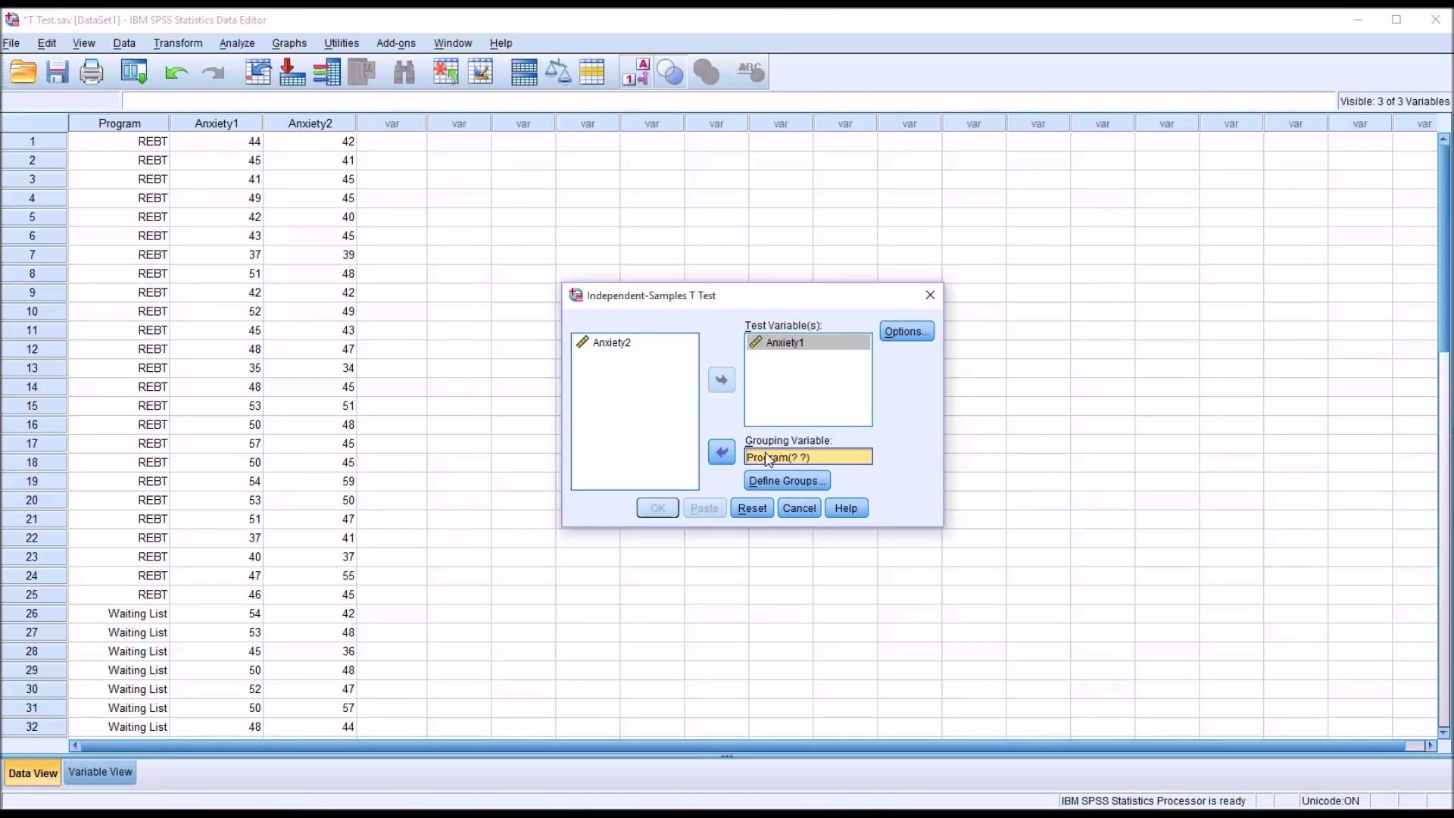
Define the Program groups as 0 for group 1 and 1 for group 2, and run the t test
click(786, 482)
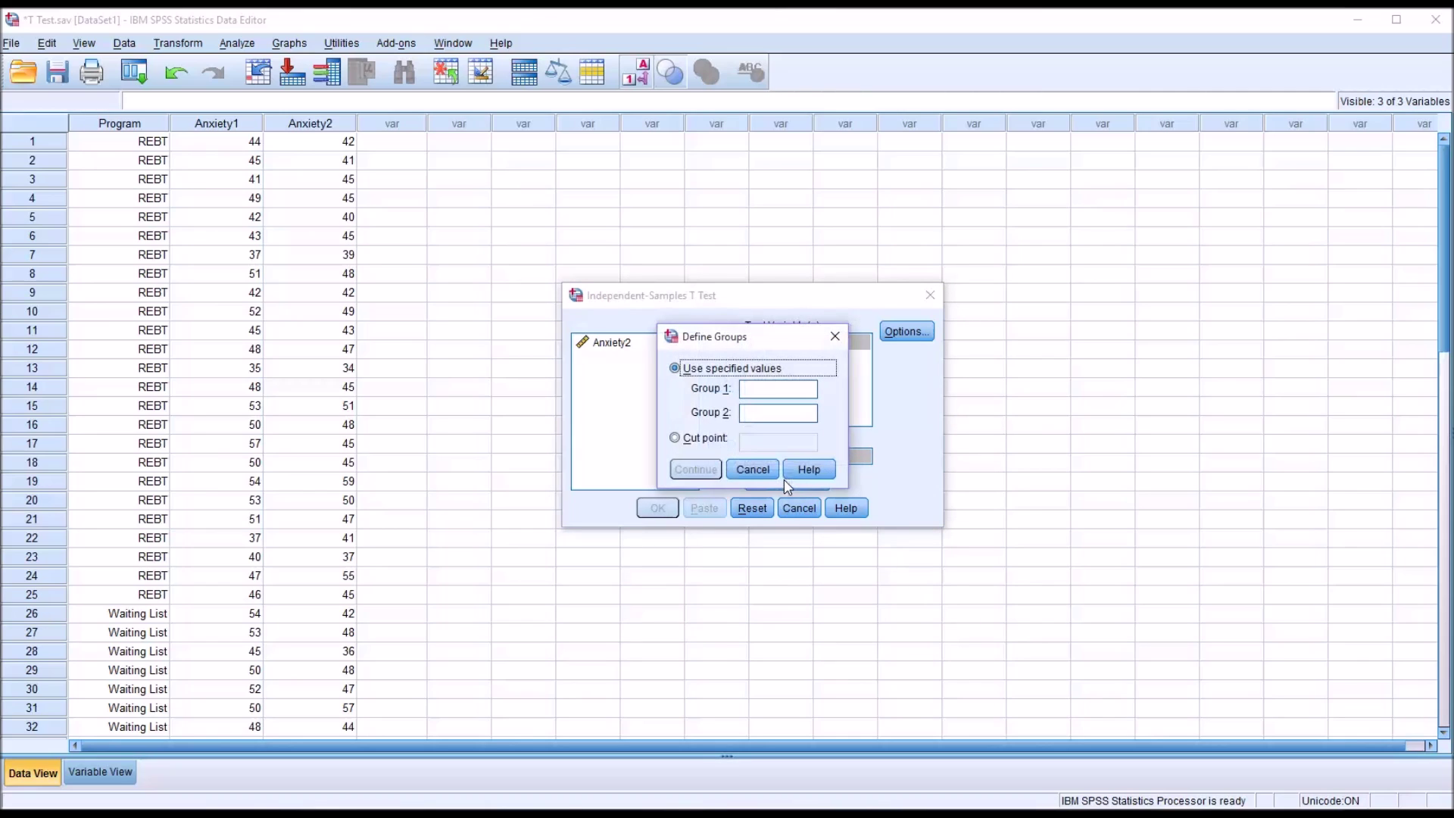
click(753, 390)
text(1)
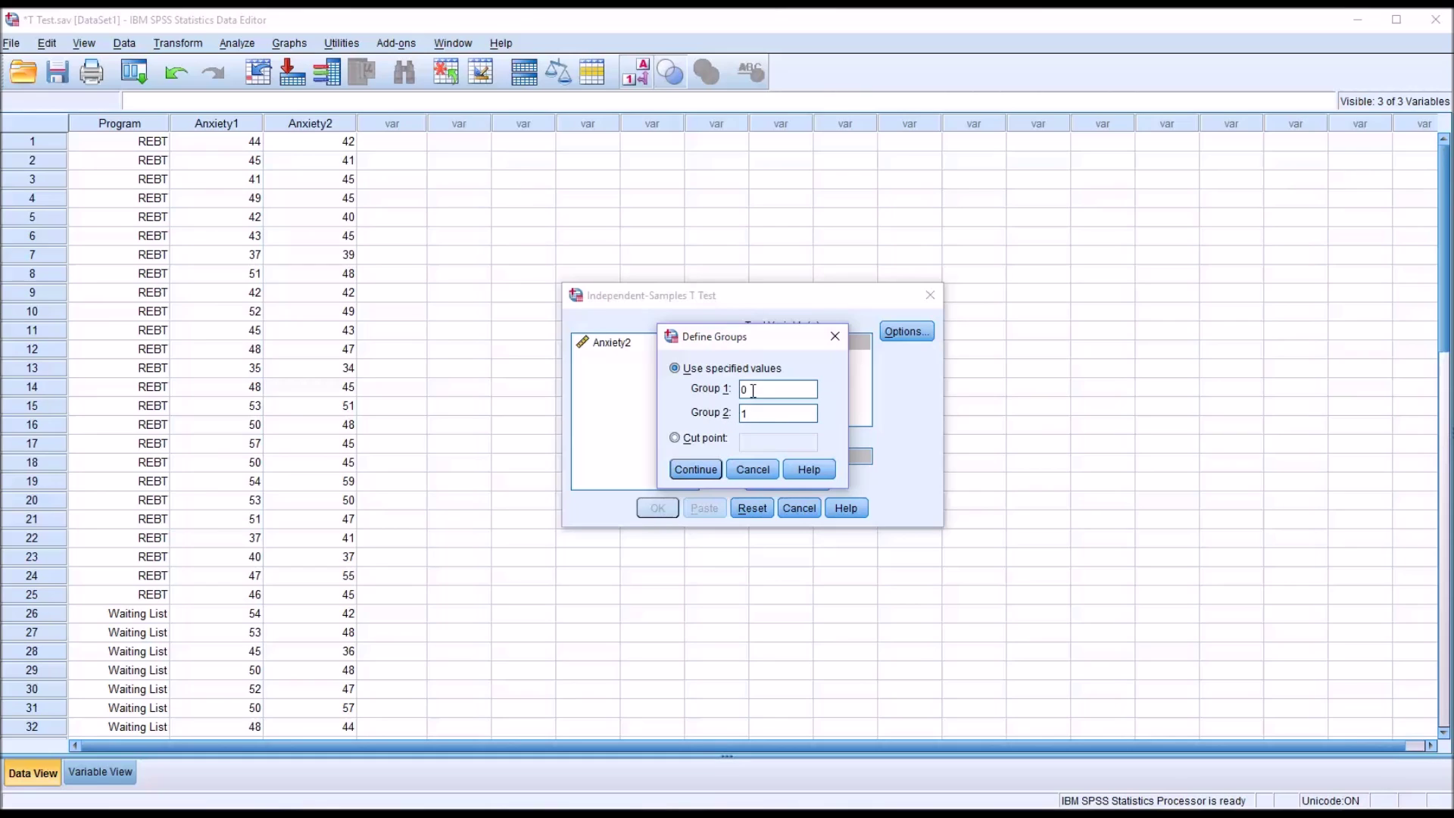
double_click(752, 413)
click(695, 469)
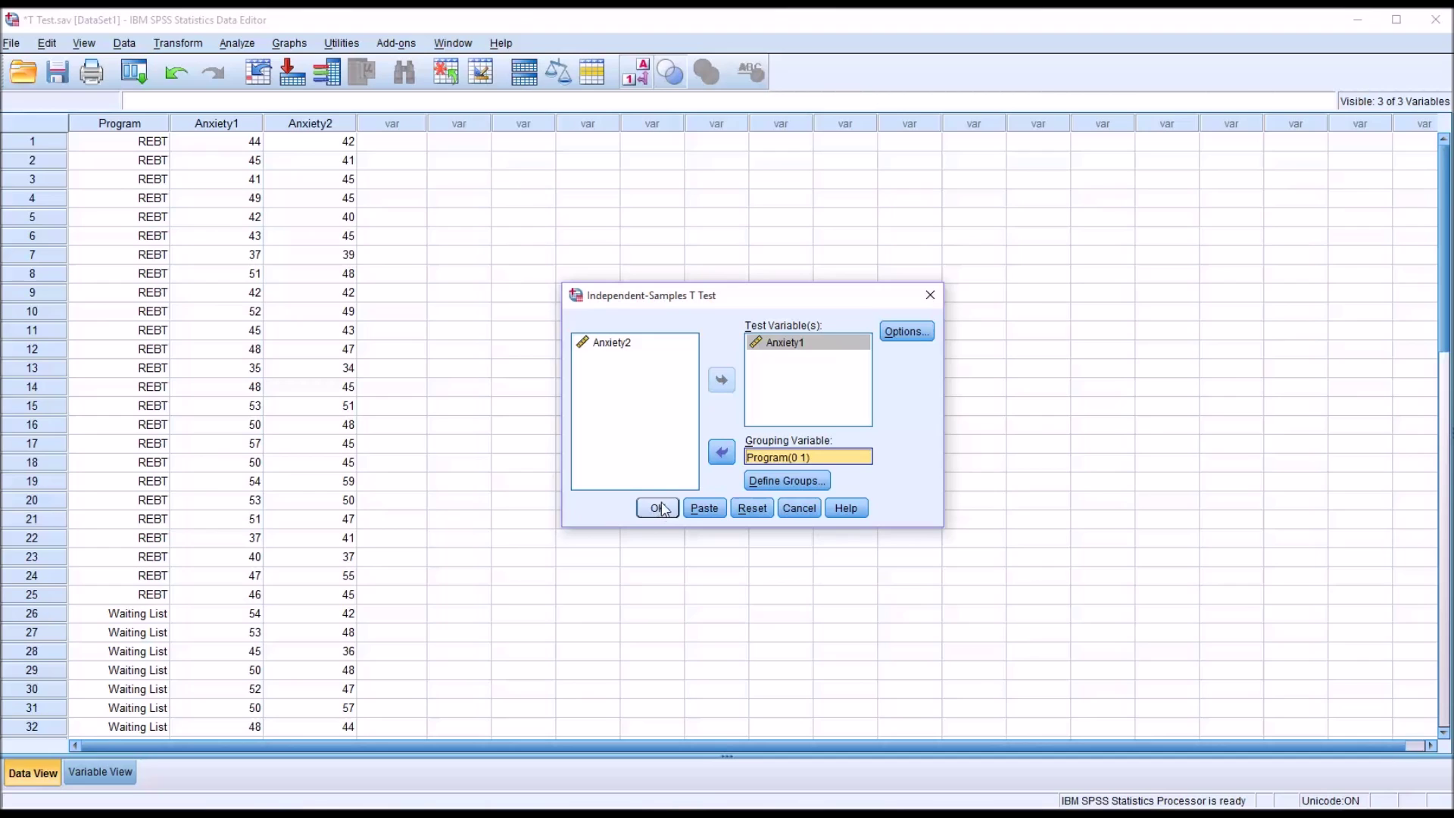
click(657, 509)
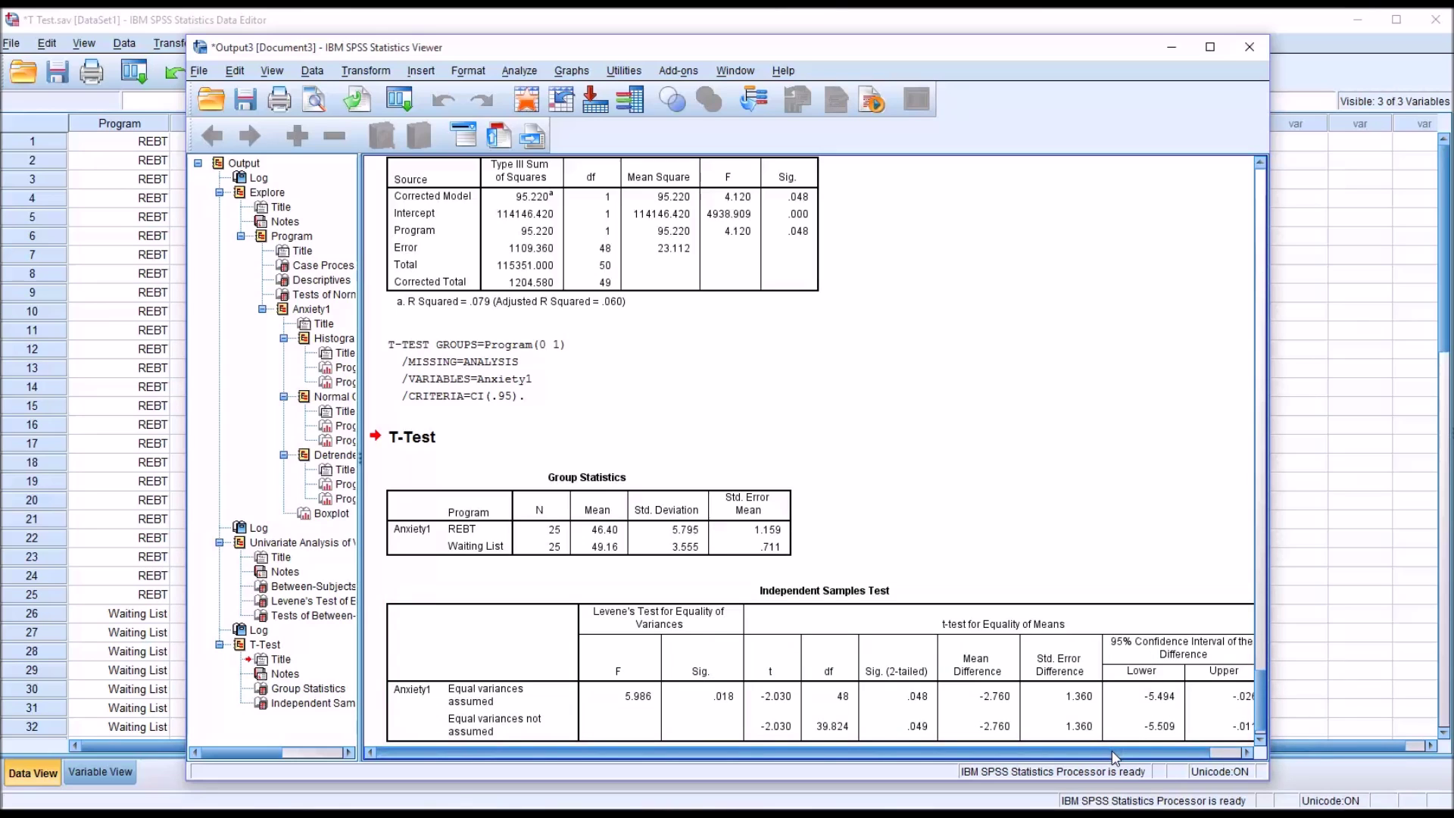
Widen the output window until the whole Independent Samples Test table fits in view
scroll(1115, 758, right, 1)
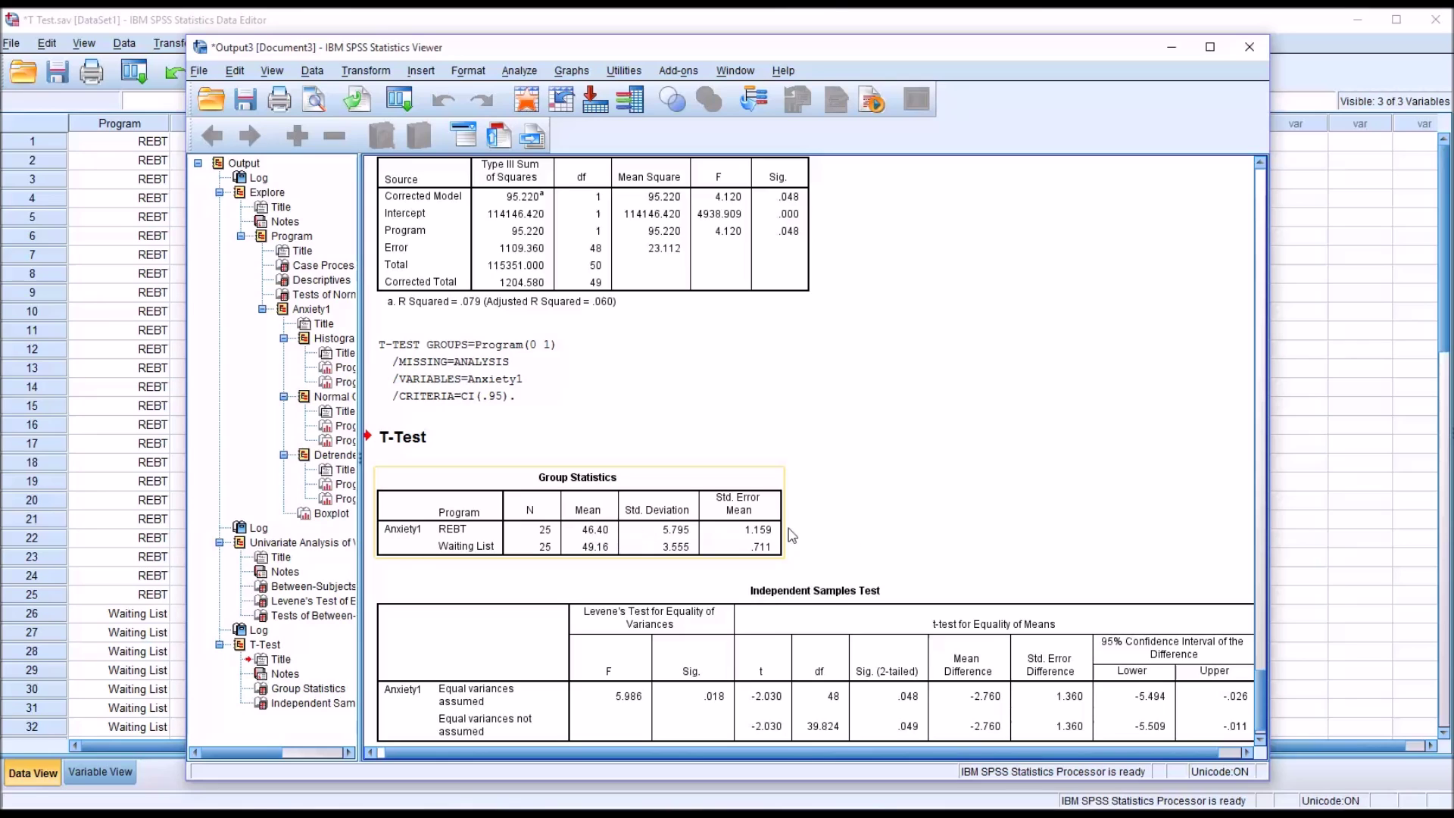
drag(1257, 676, 1260, 688)
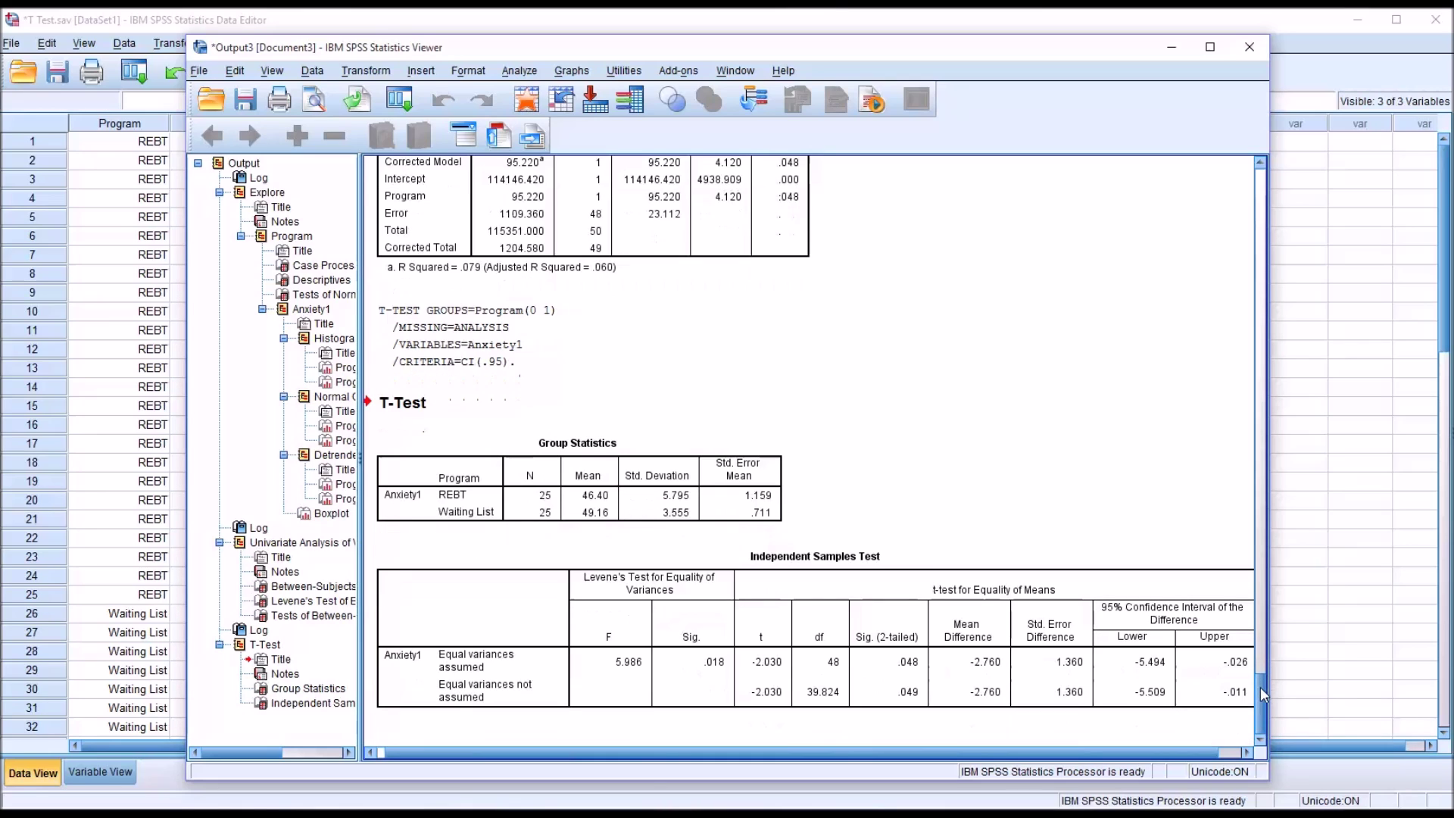
drag(1185, 754, 1210, 754)
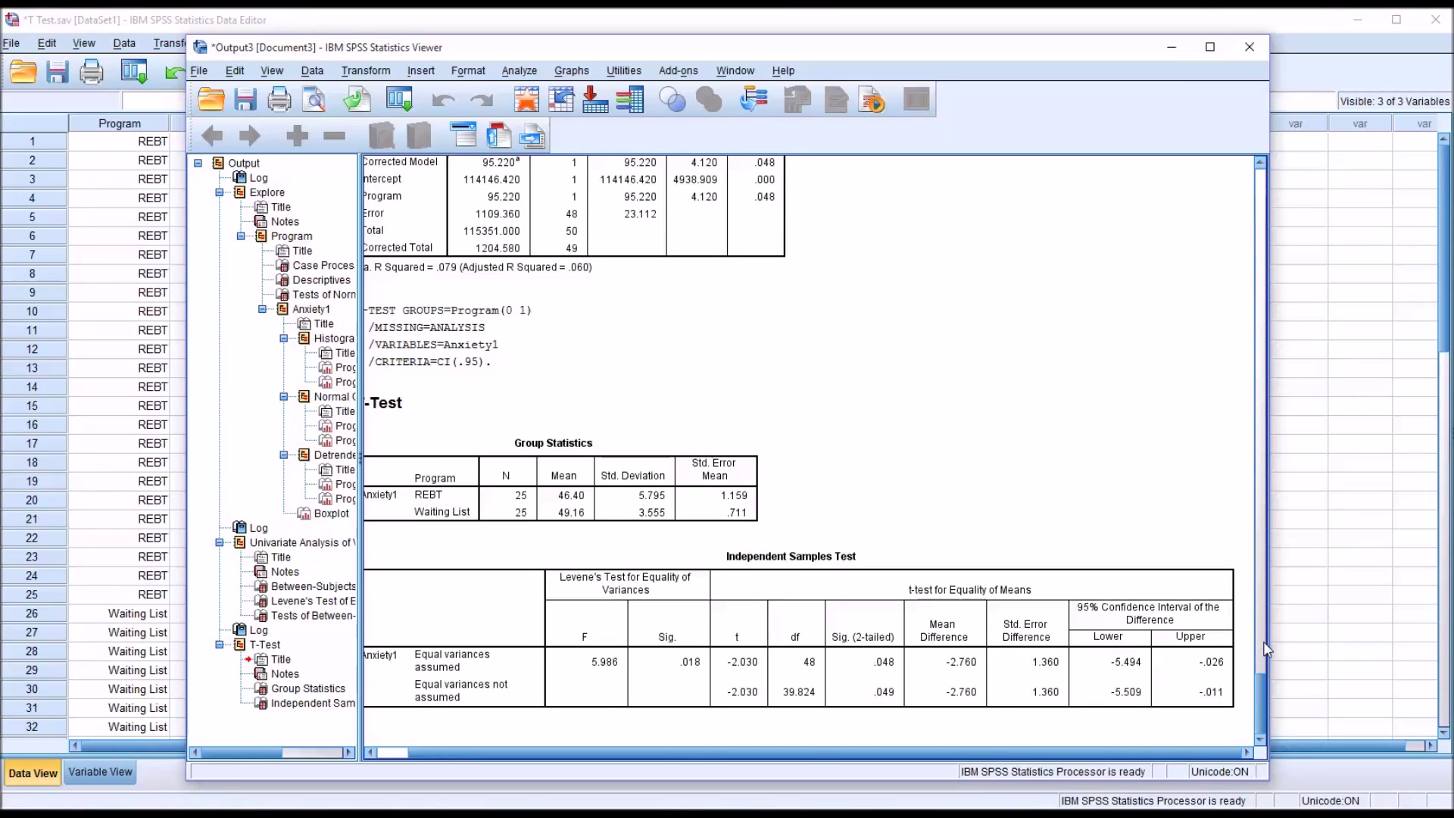
drag(1270, 645, 1314, 645)
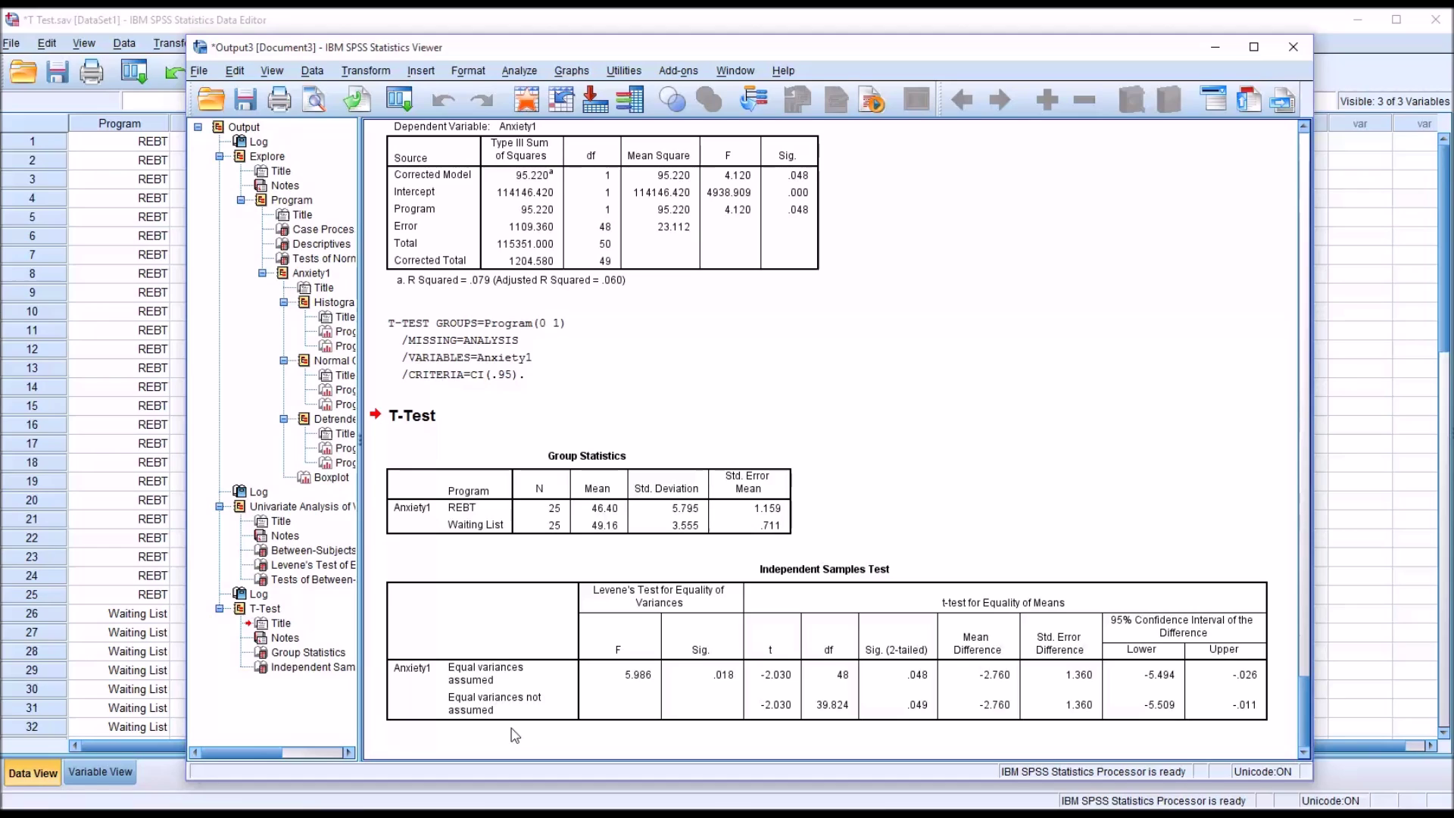
Examine the equal-variances-not-assumed row of the Independent Samples Test table, especially its two-tailed significance and mean difference
click(492, 716)
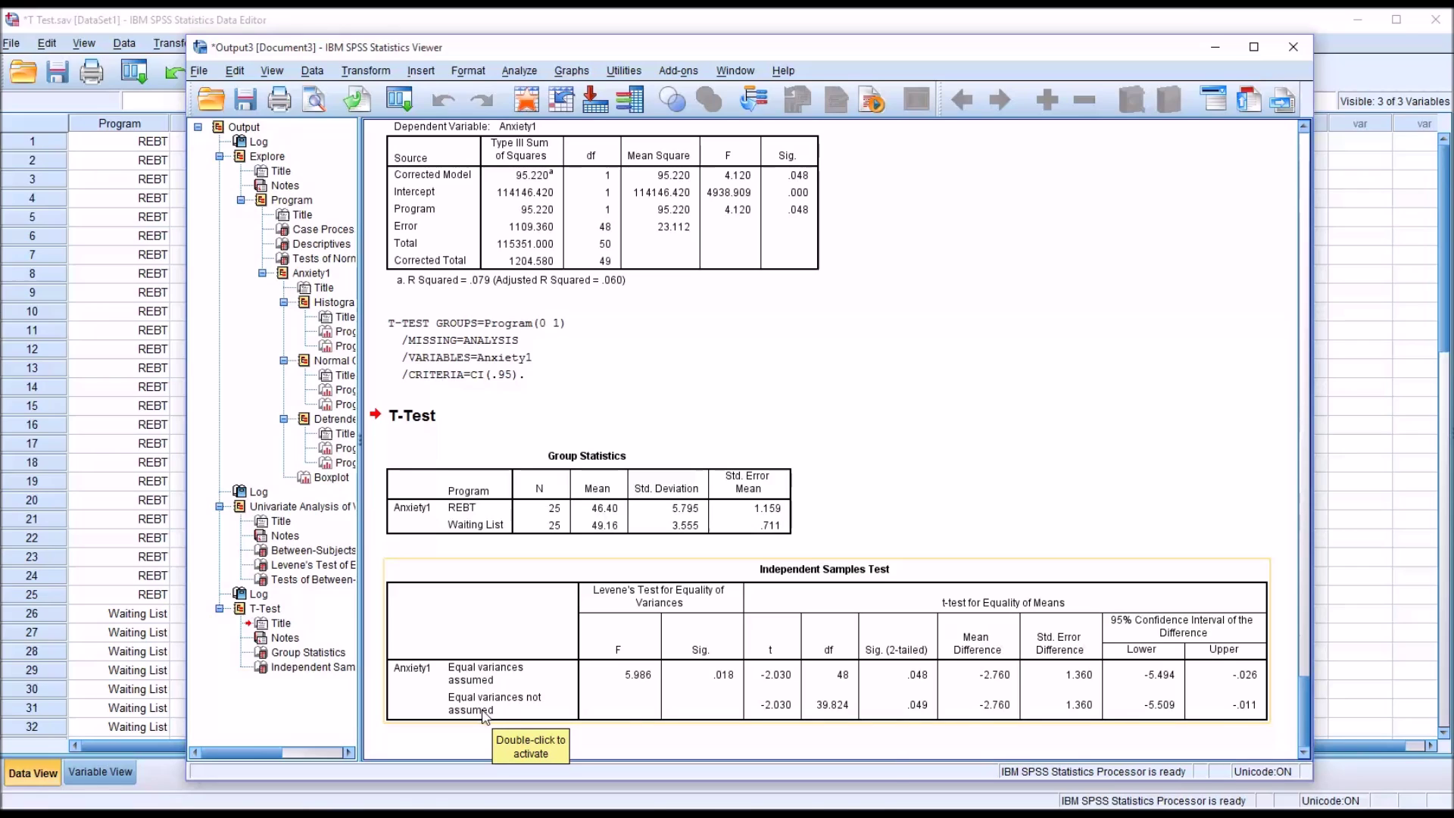
click(813, 733)
click(905, 718)
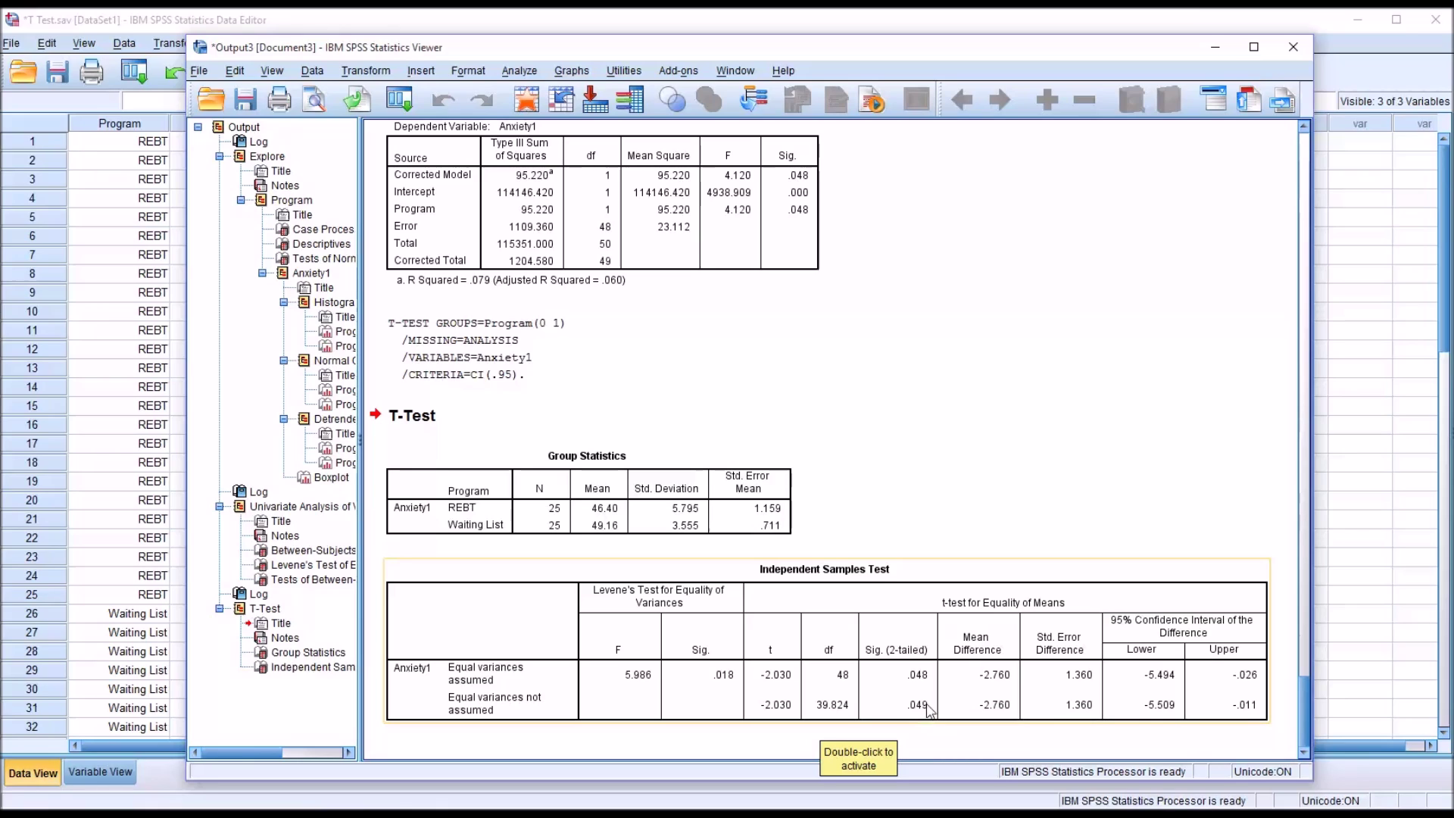
click(1017, 725)
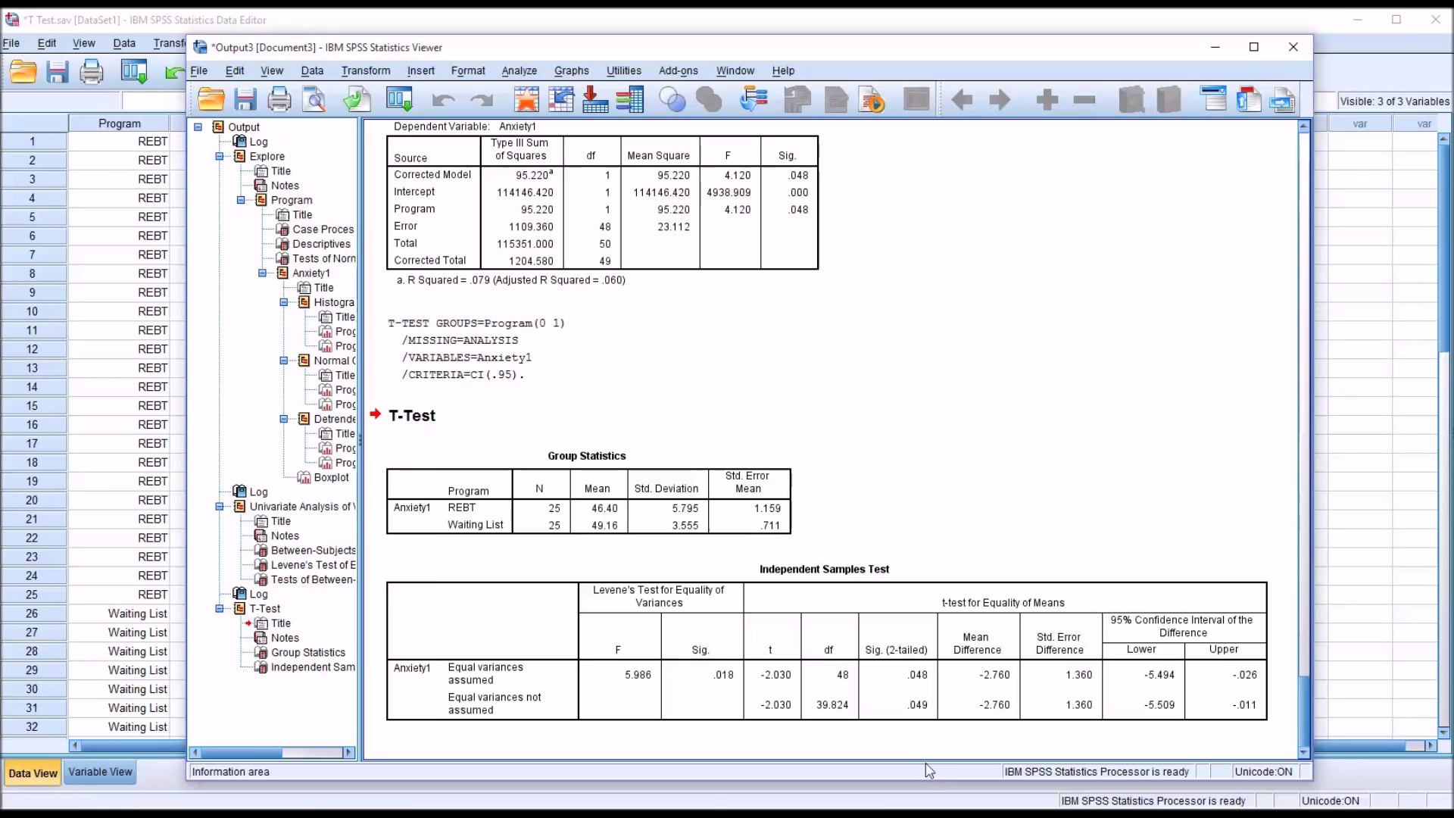
click(915, 724)
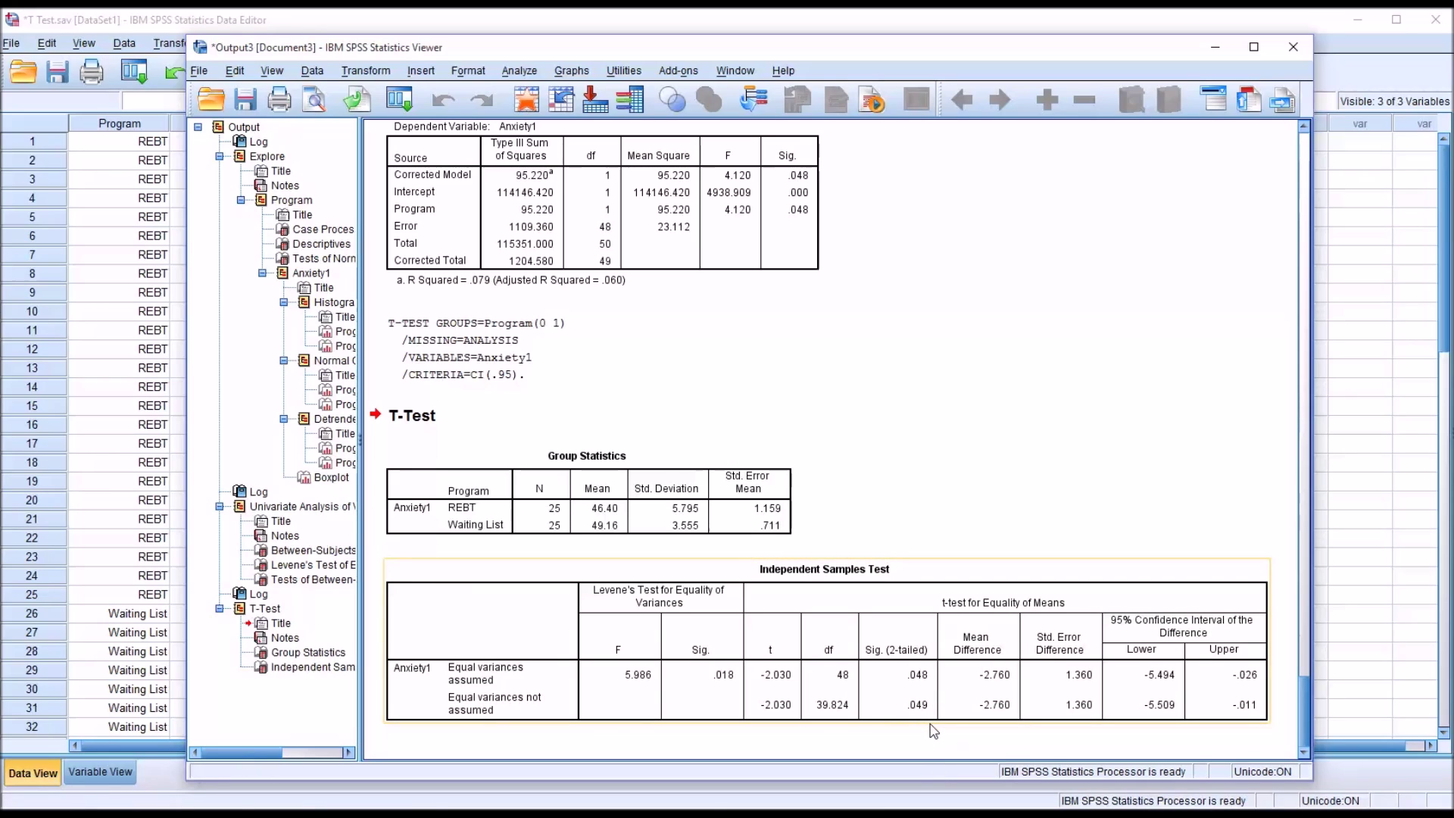
click(895, 727)
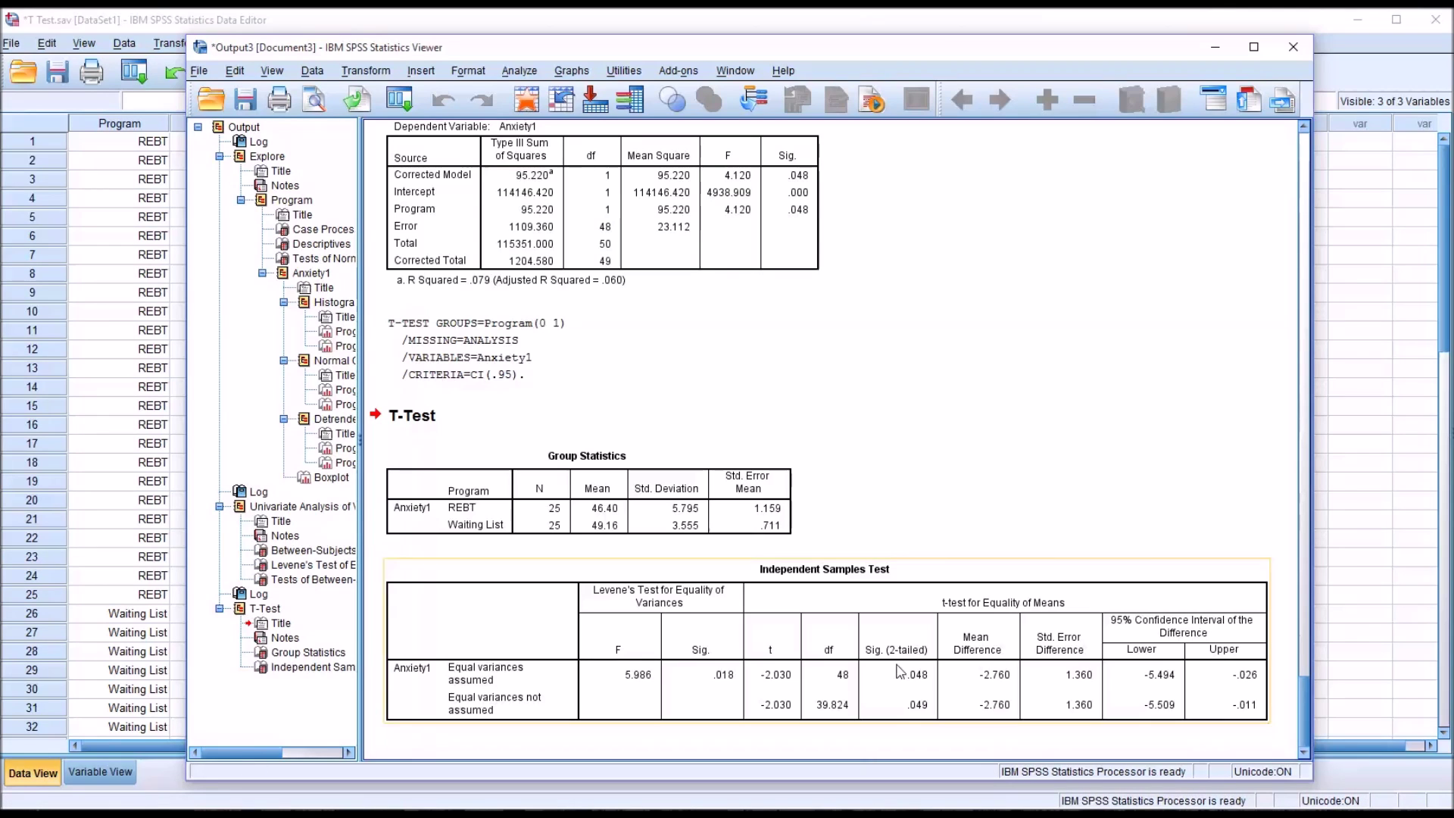
Return to the data and review the two Program groups and the Anxiety1 scores used in the independent-samples test
click(642, 24)
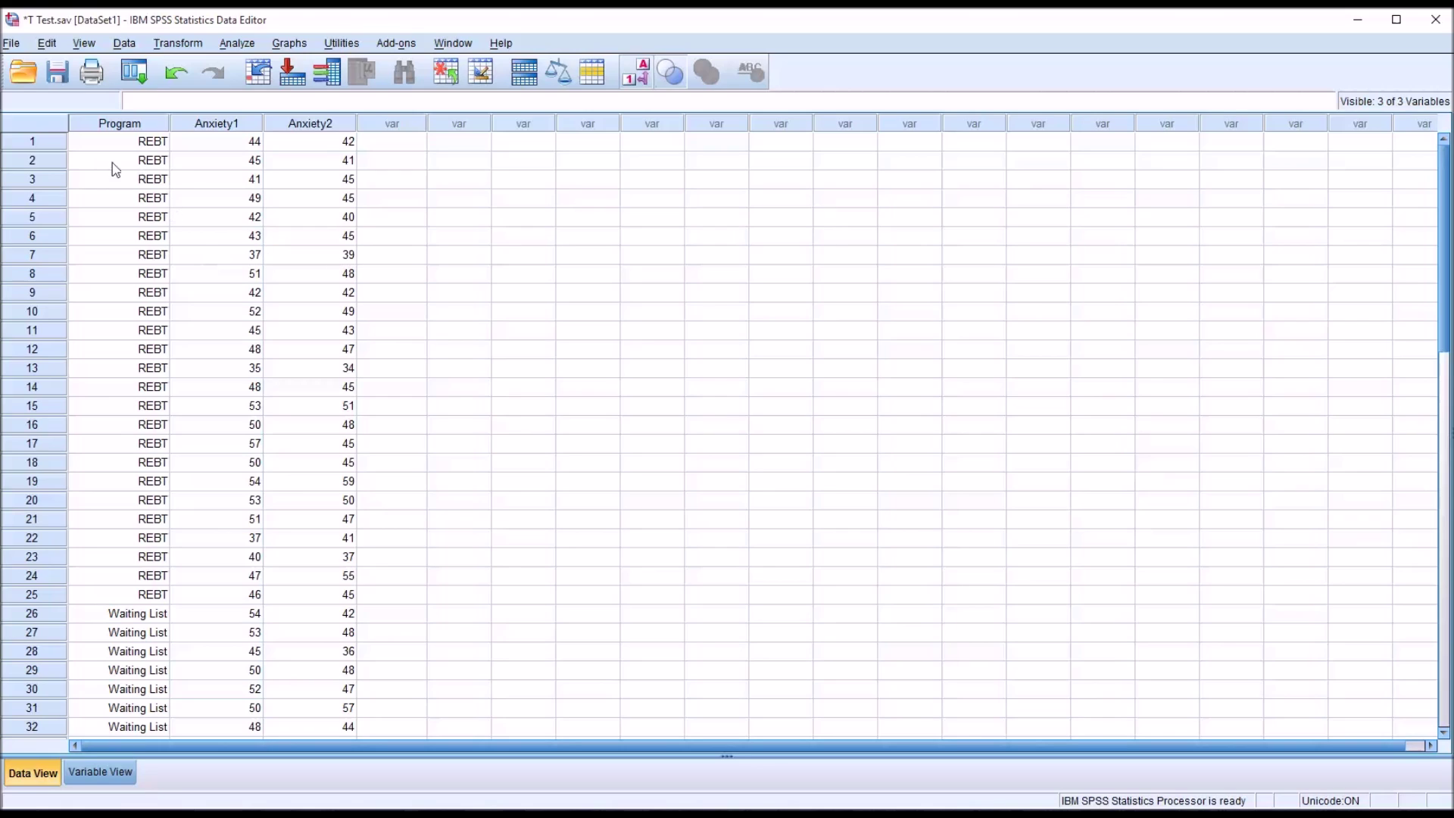
drag(103, 149, 162, 636)
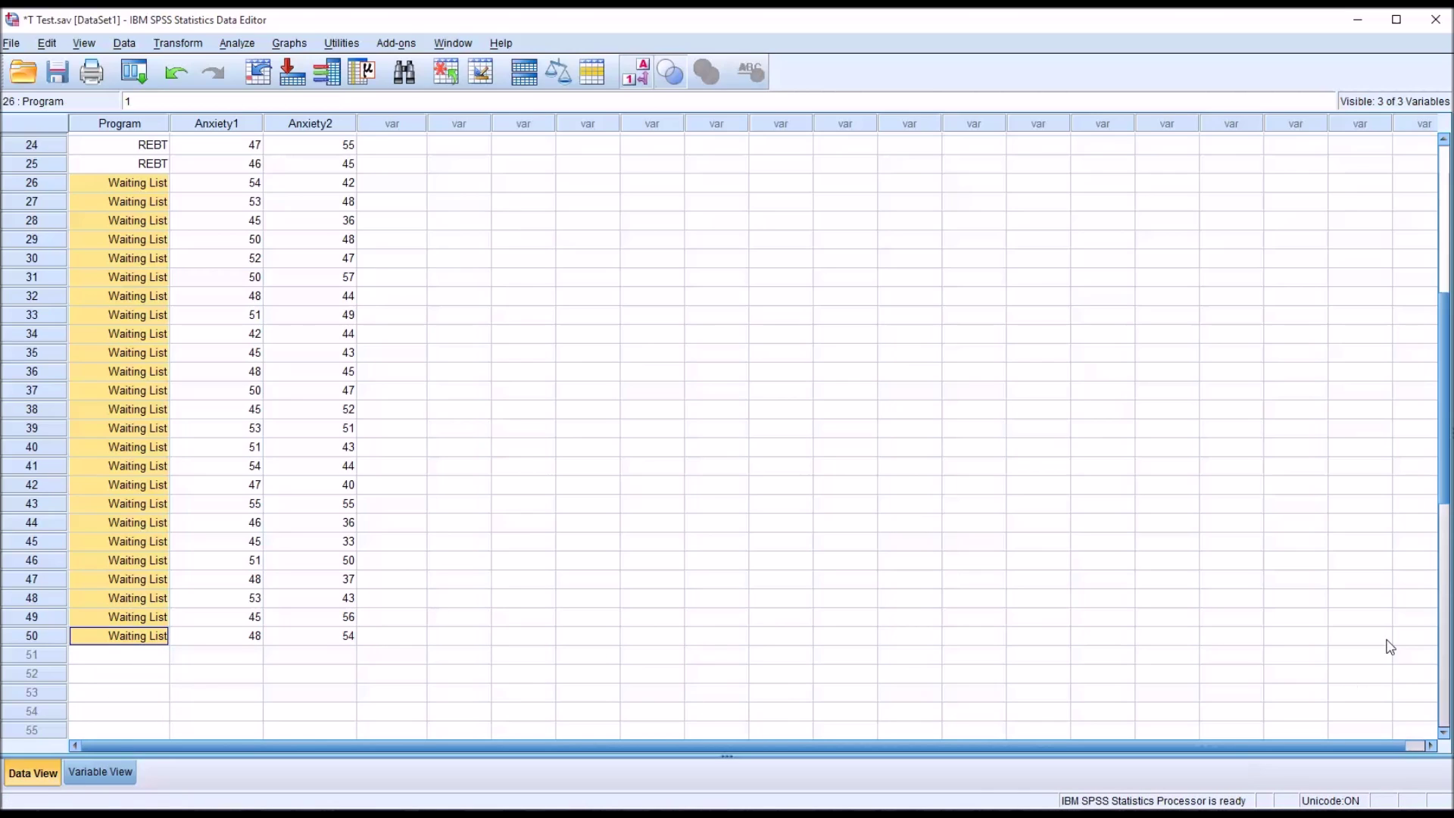
drag(1442, 506, 1444, 340)
click(219, 127)
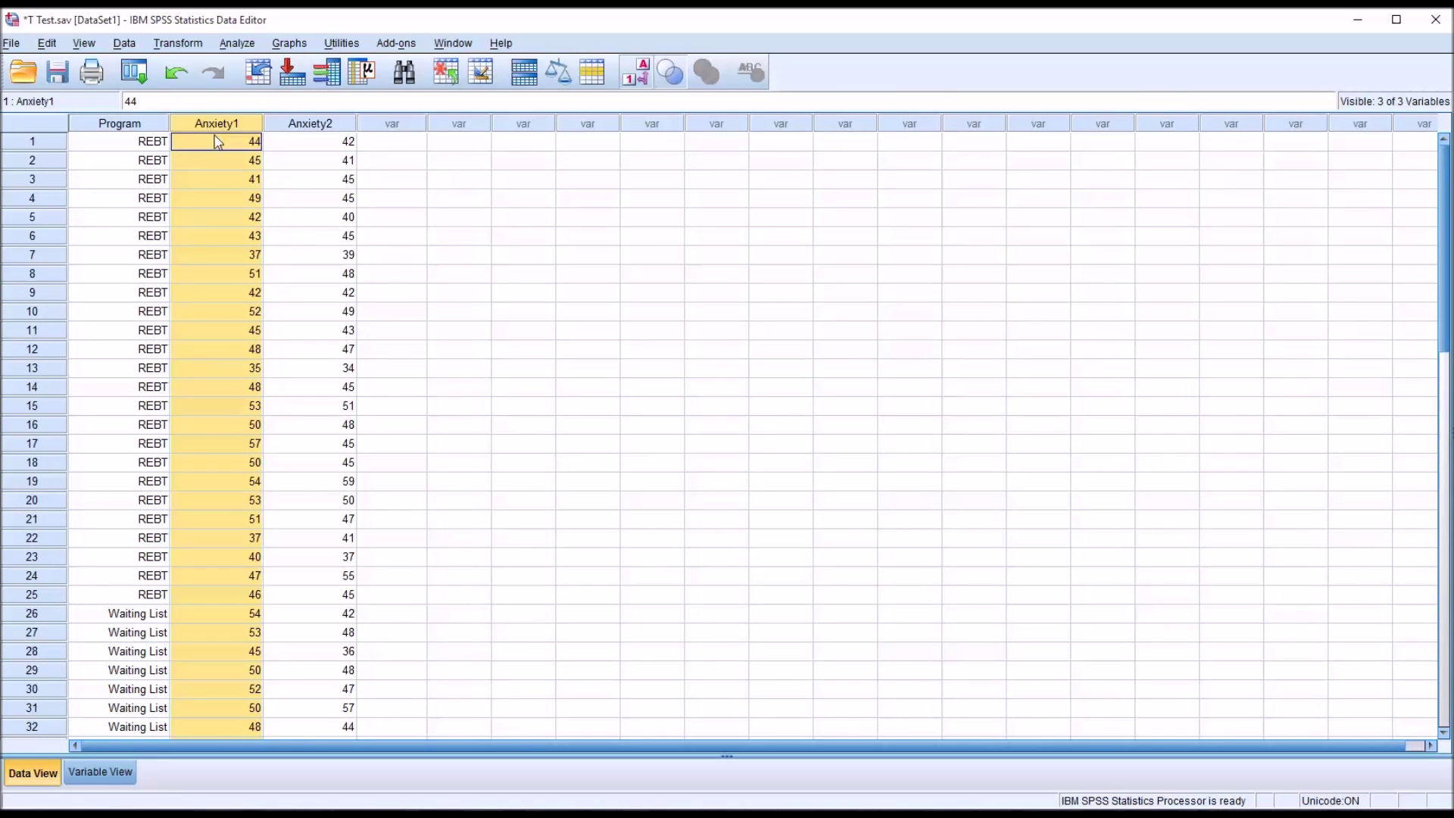
click(377, 147)
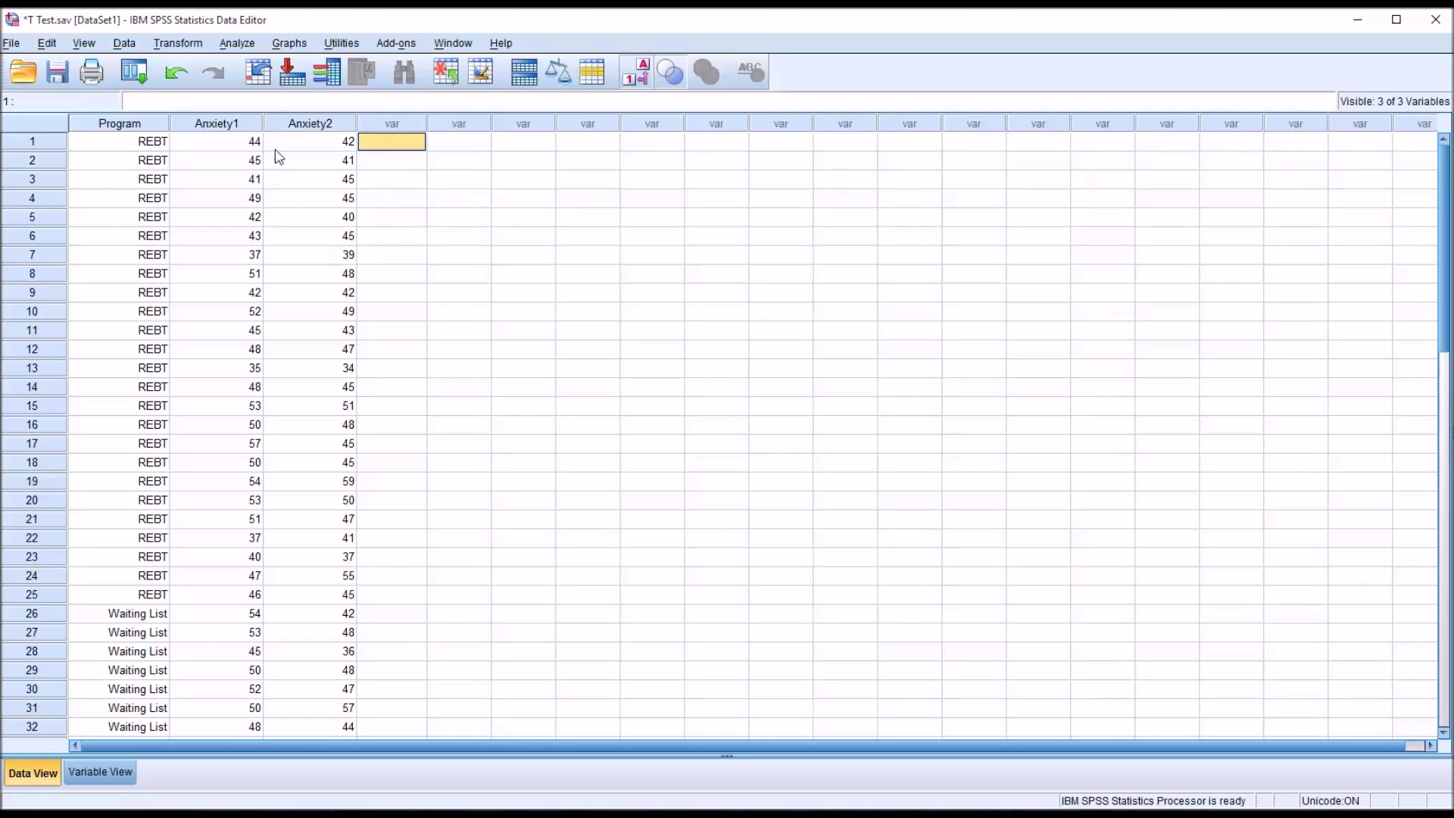
Compare the Anxiety1 and Anxiety2 columns as the two sets of scores for a paired comparison
click(300, 131)
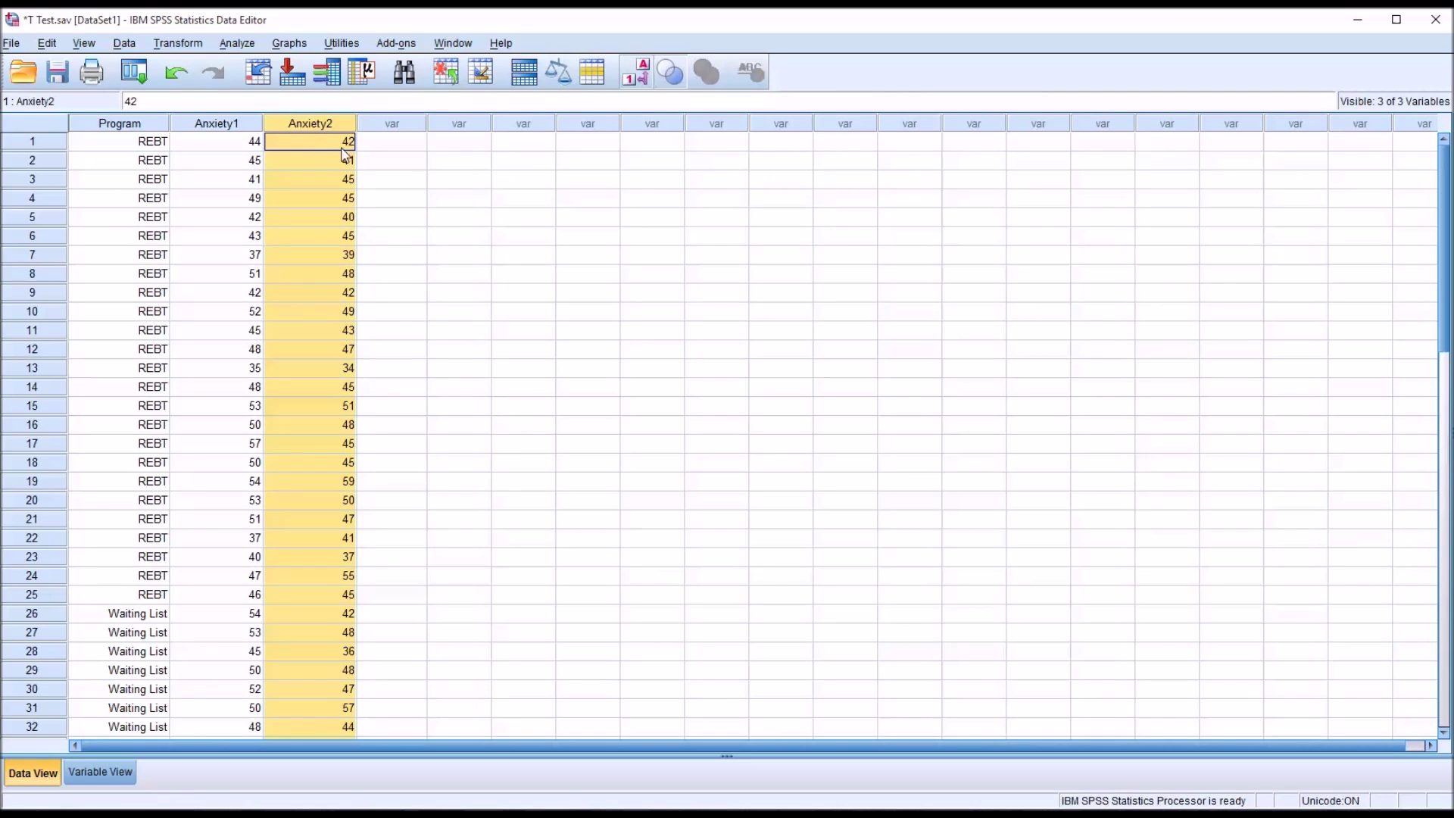
click(369, 149)
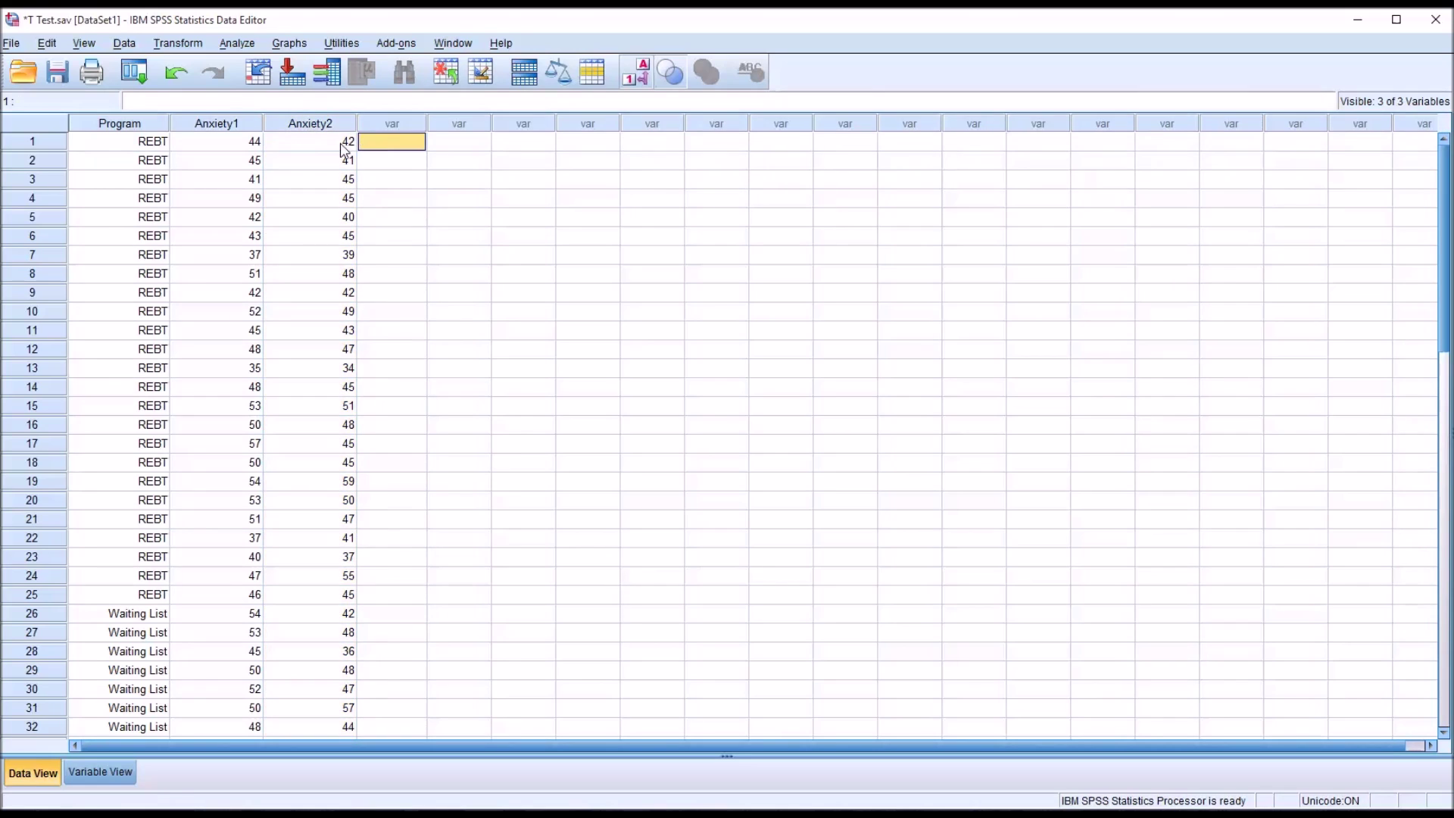
click(220, 125)
click(292, 128)
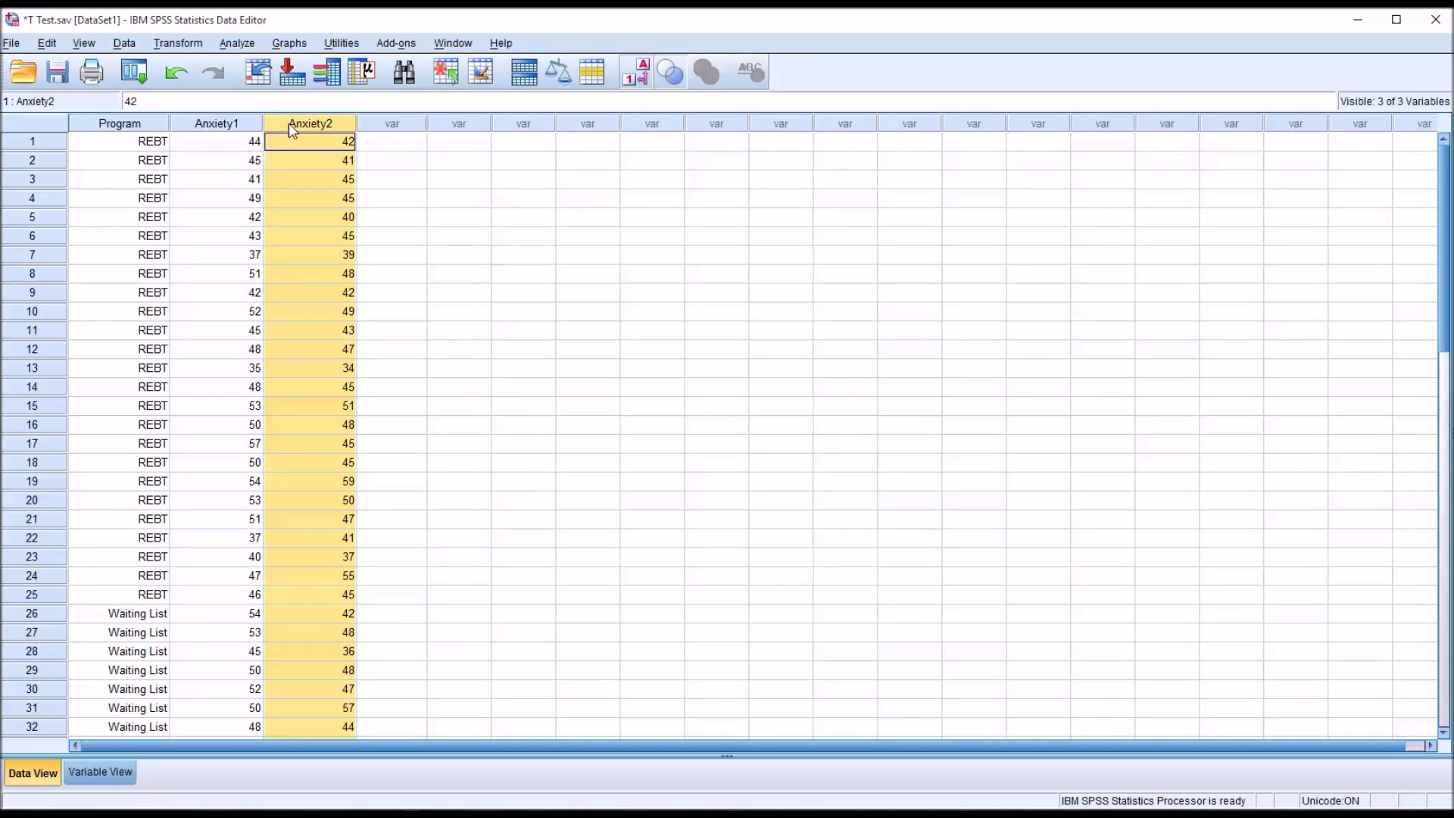
click(237, 129)
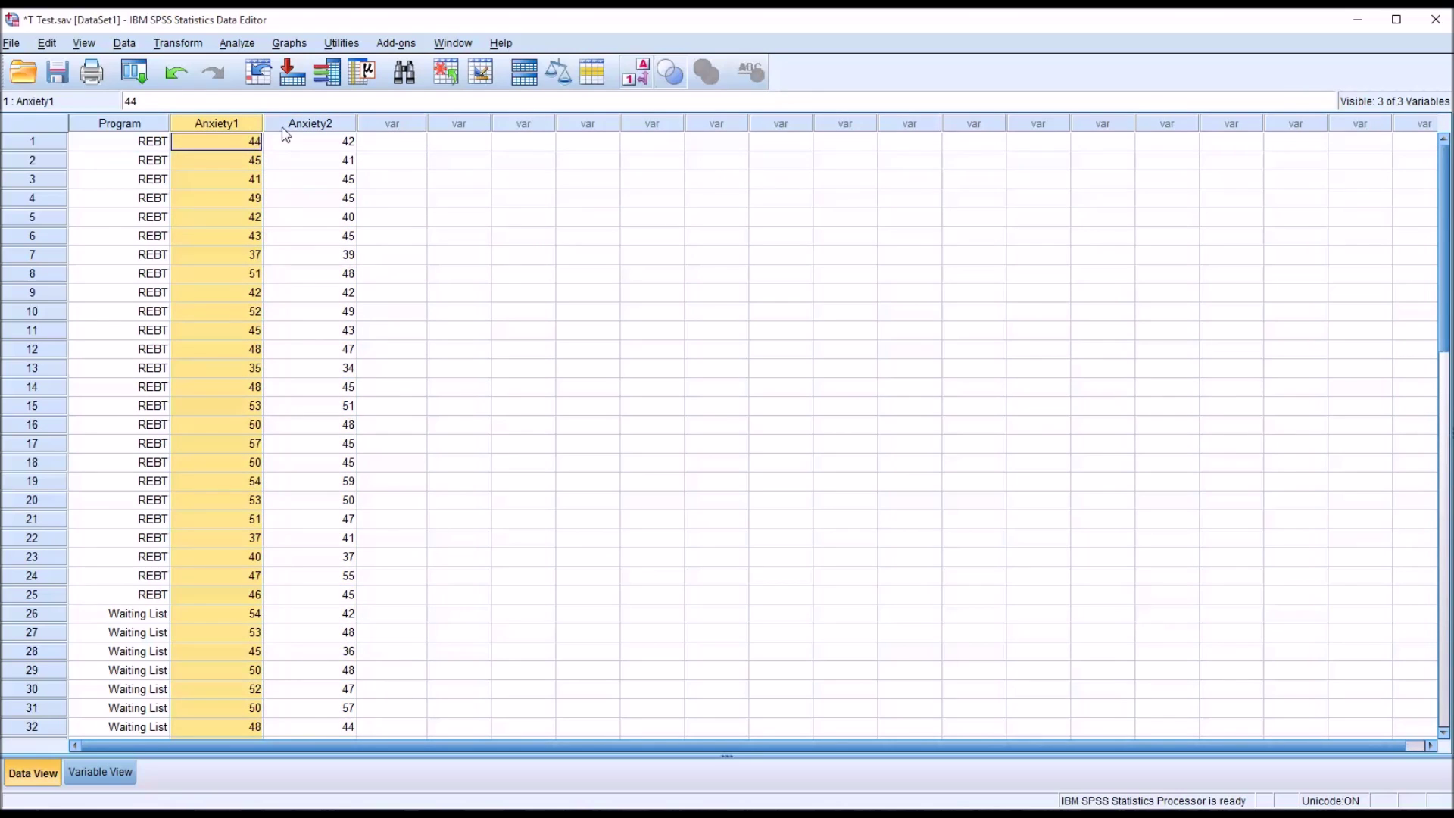
click(292, 131)
click(257, 130)
click(272, 142)
click(254, 130)
click(285, 133)
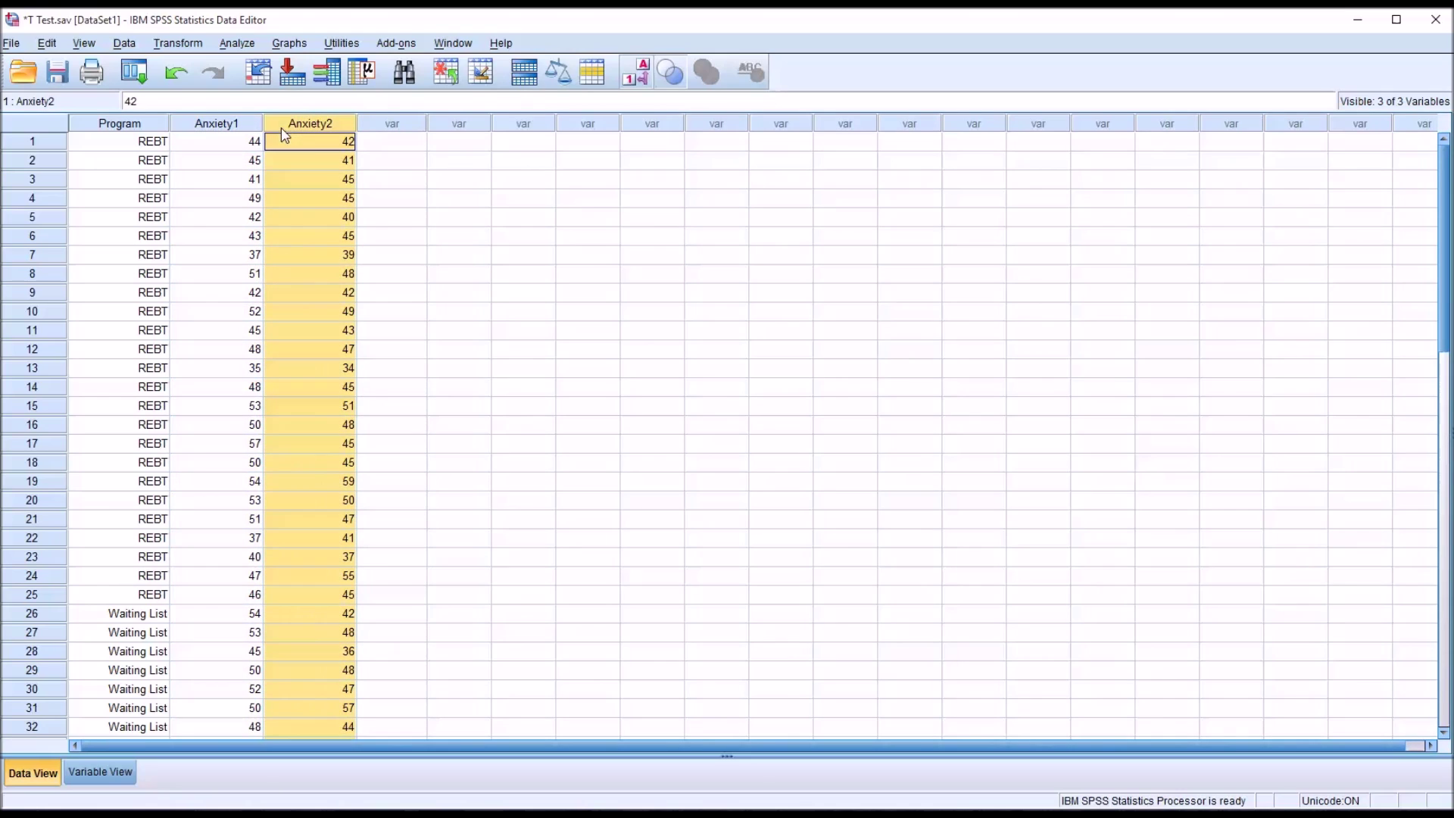
click(371, 146)
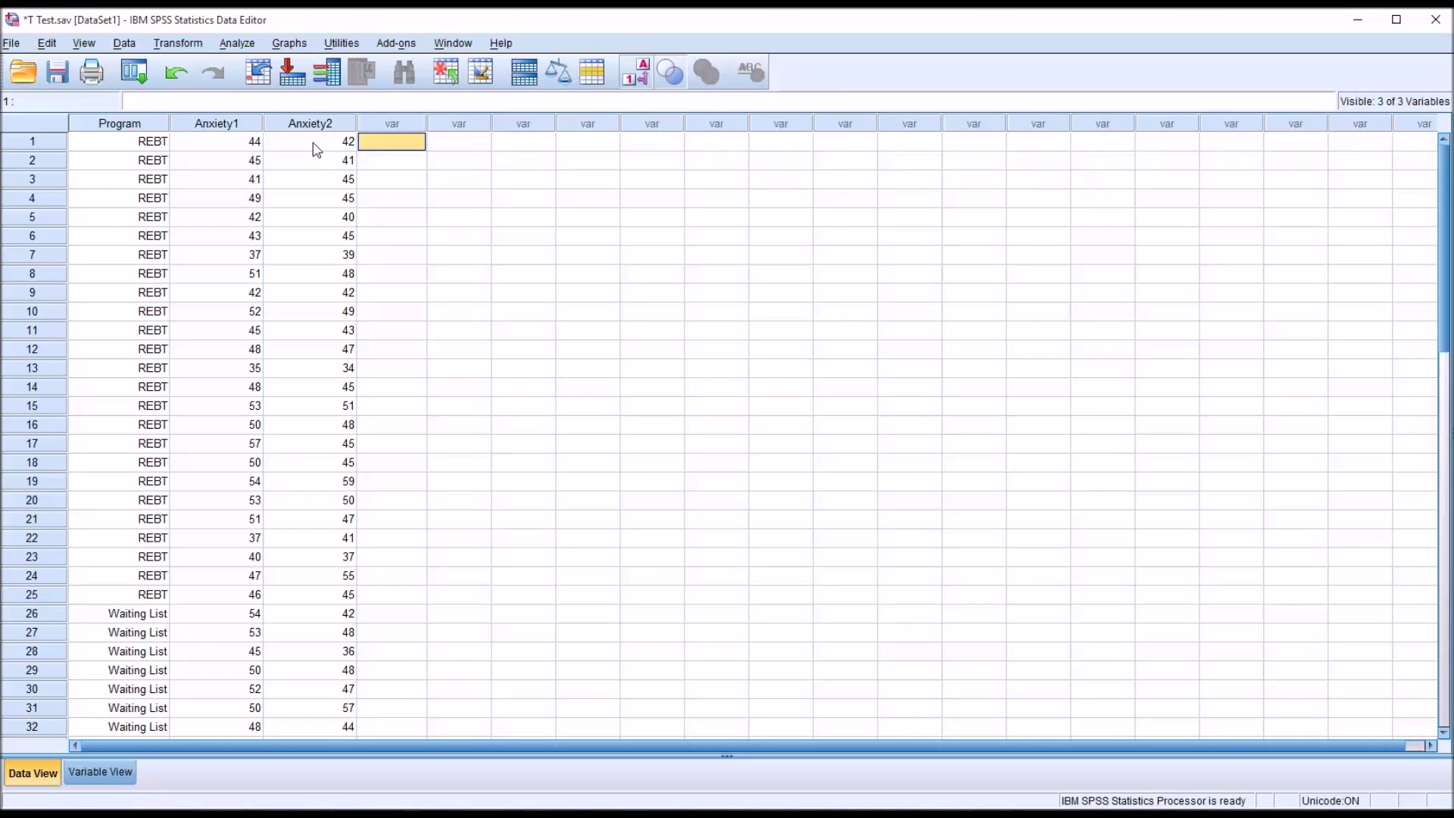
click(231, 126)
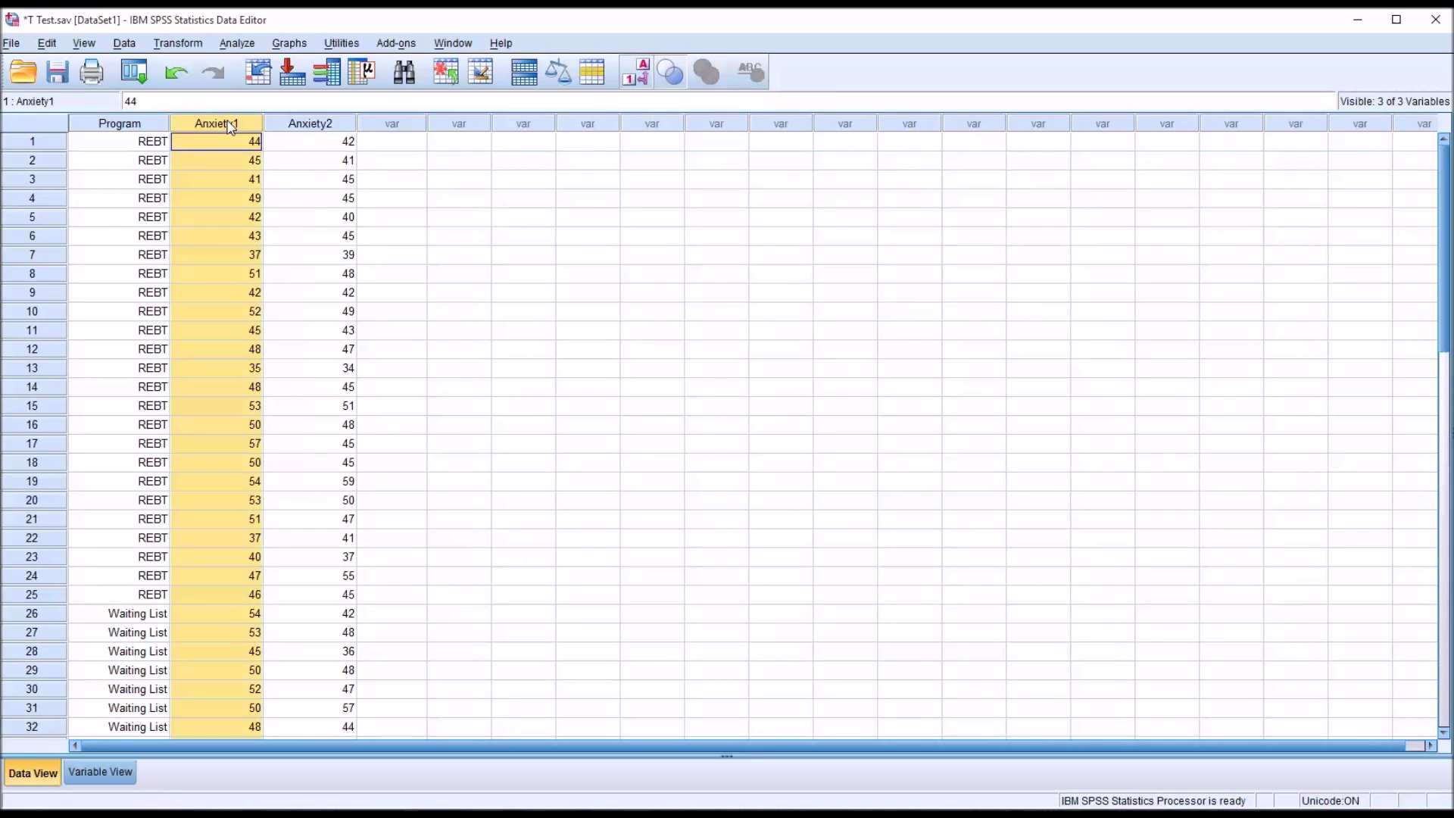
click(295, 133)
click(370, 143)
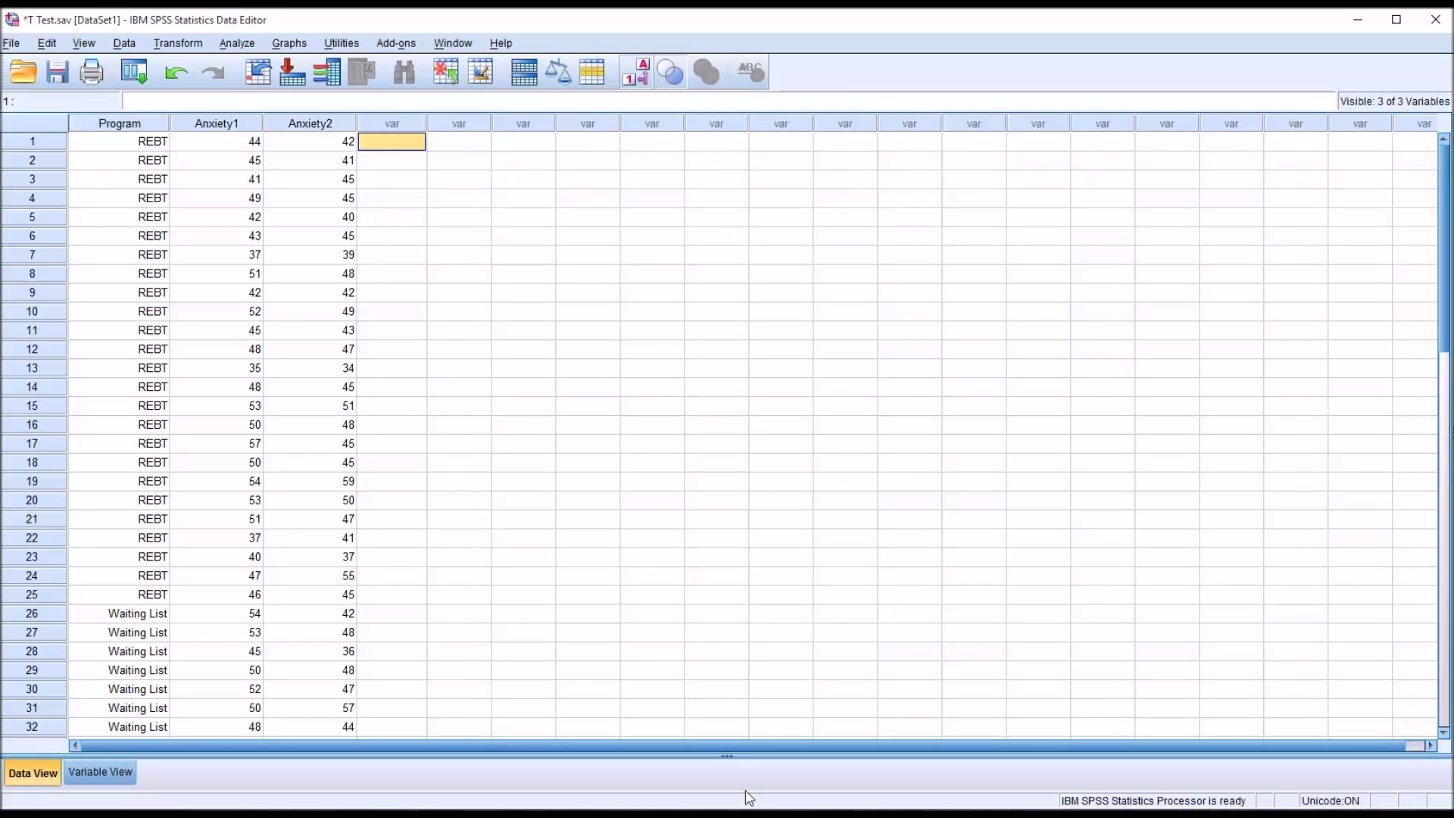
Examine row by row how each case's Anxiety1 score pairs with its Anxiety2 score, starting from case 1
drag(233, 146, 279, 147)
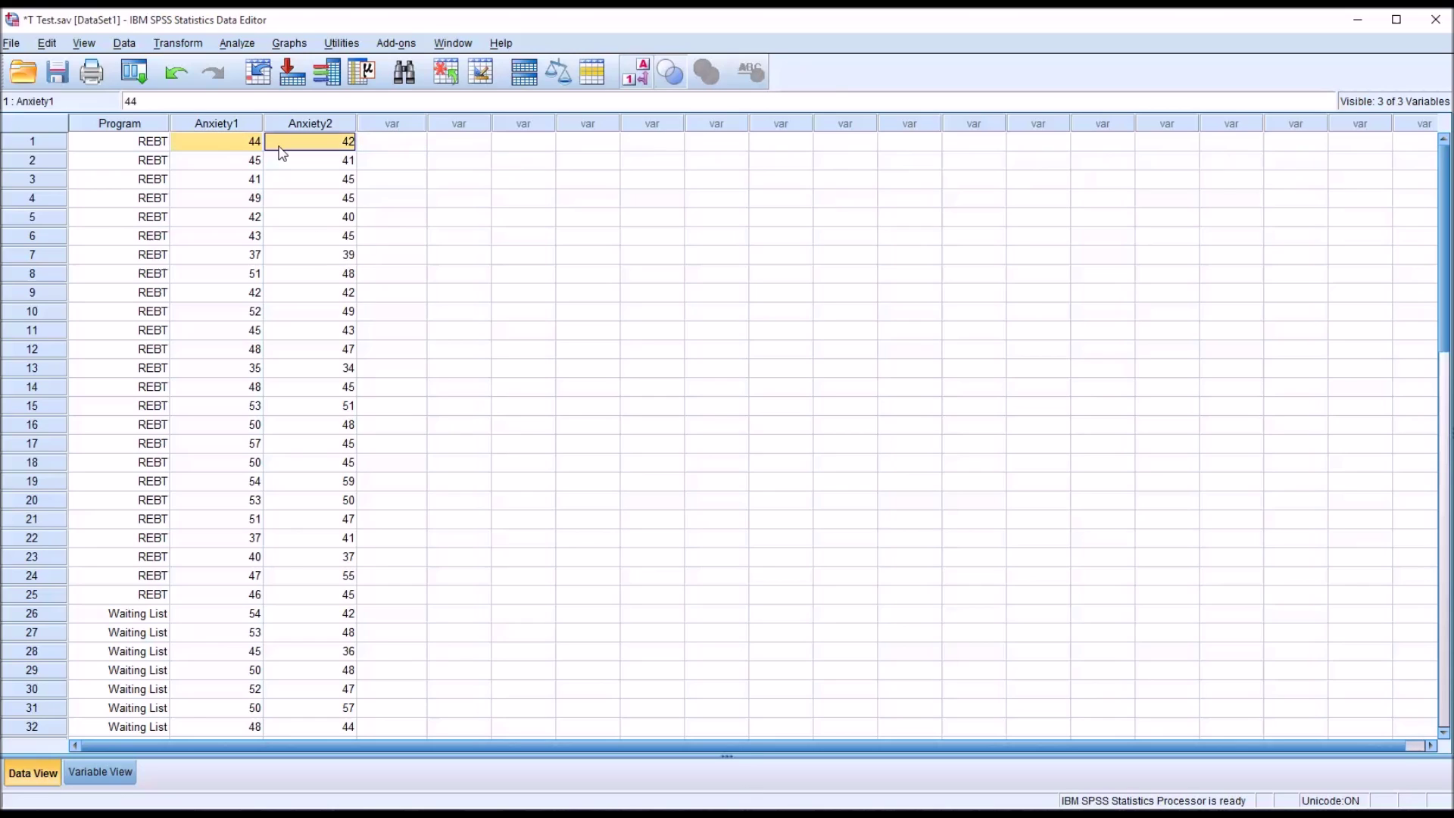
click(235, 150)
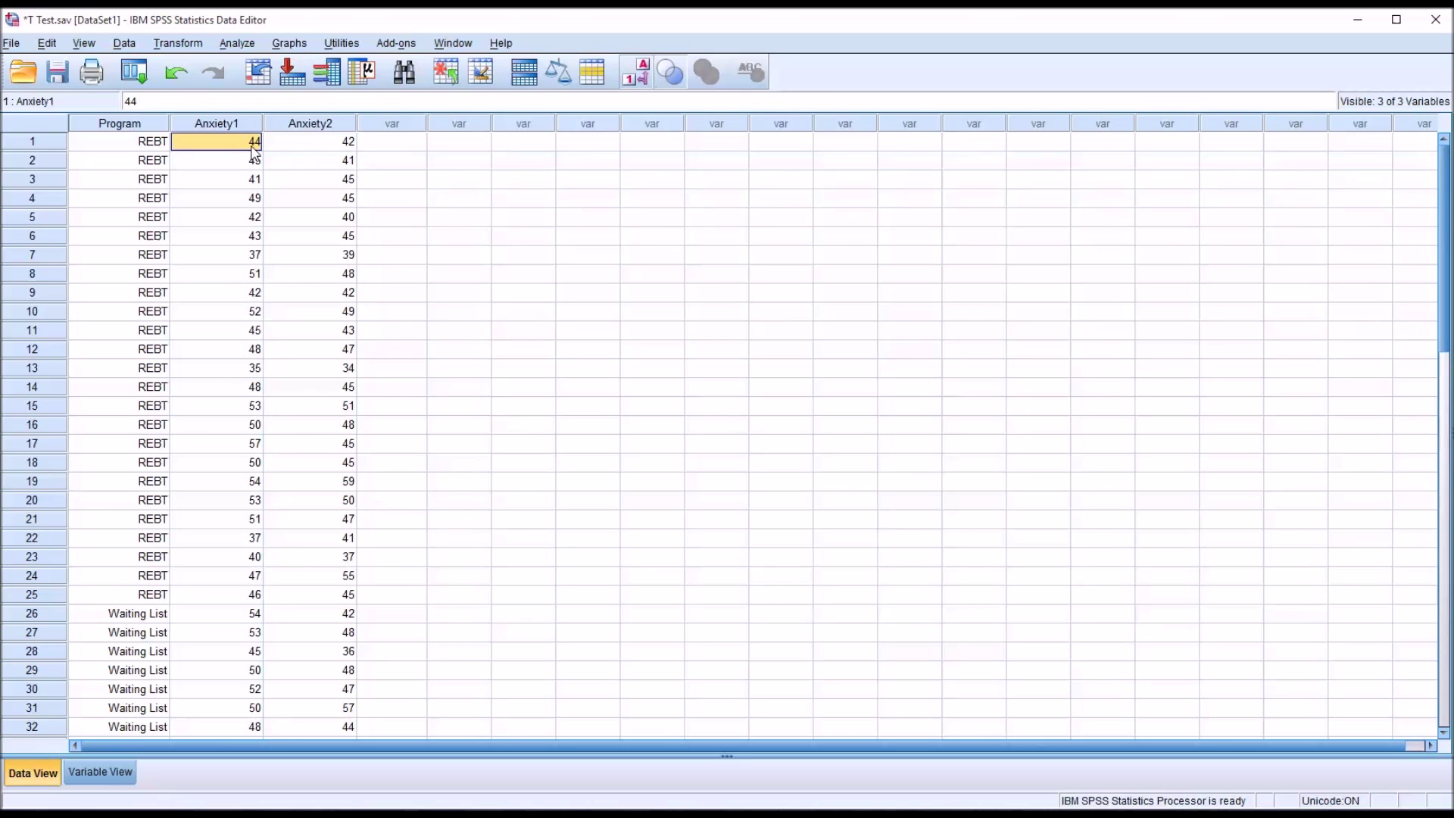
click(307, 149)
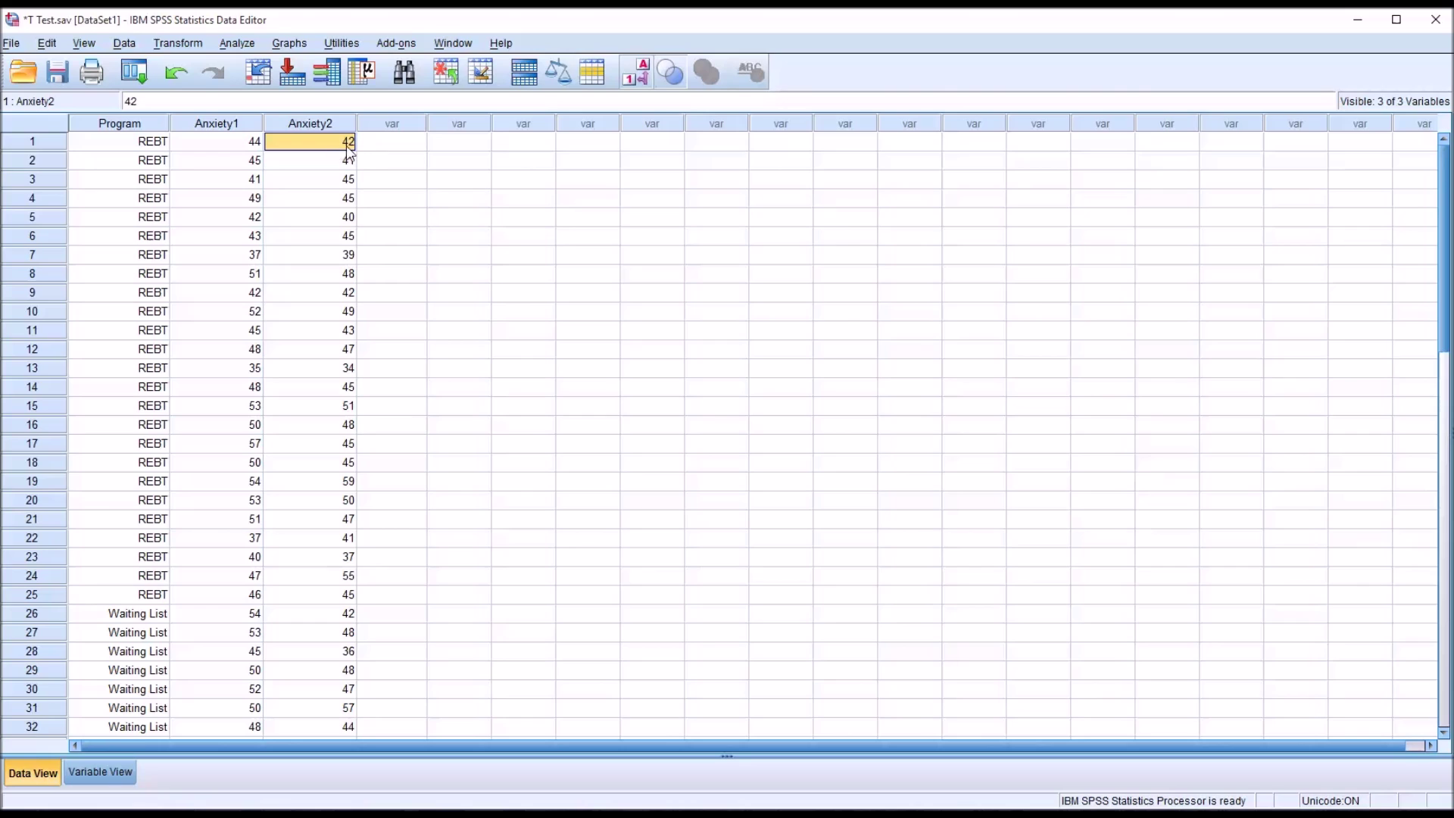
click(244, 166)
key(Down)
key(Down)
key(Down)
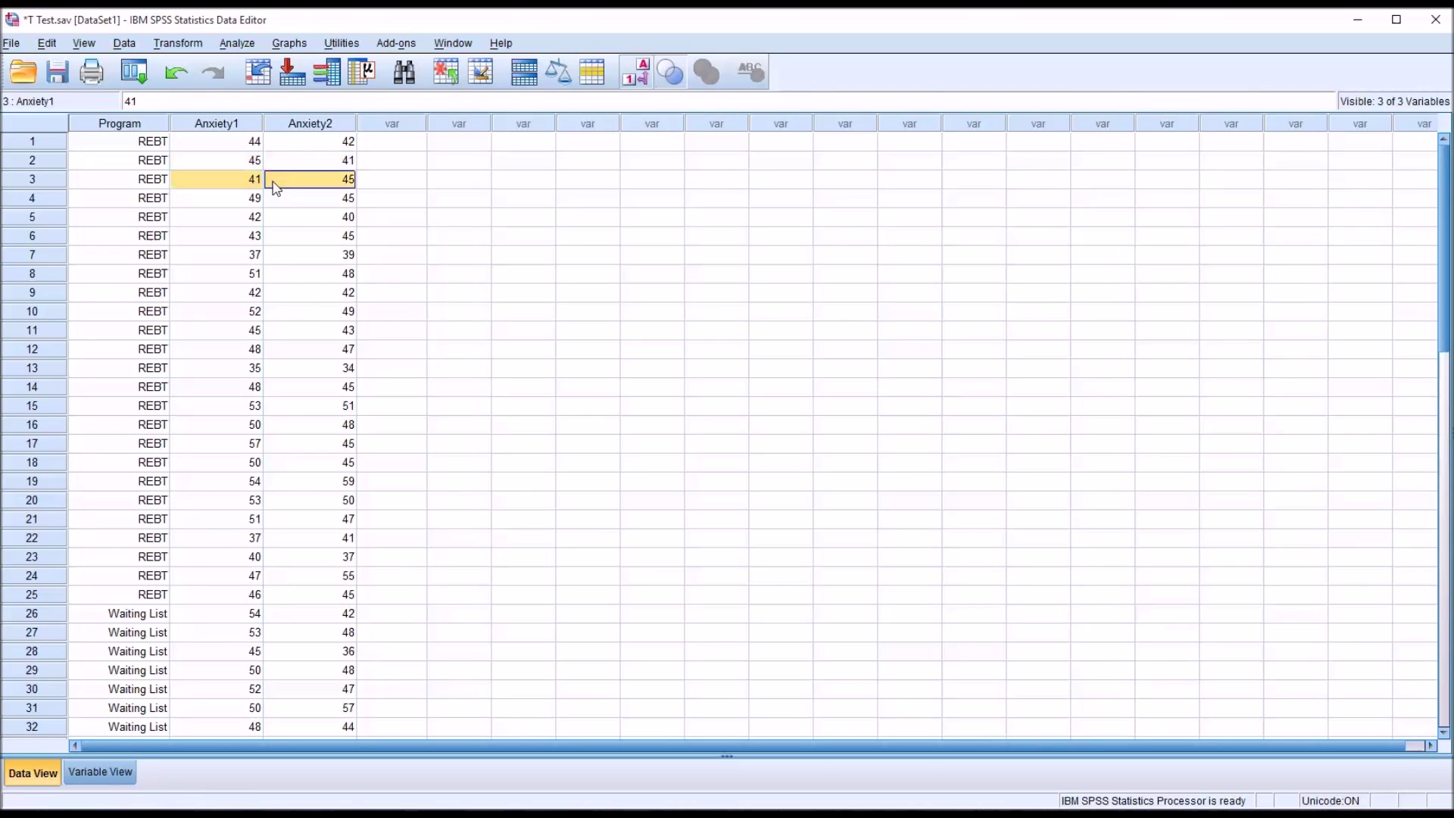
key(Down)
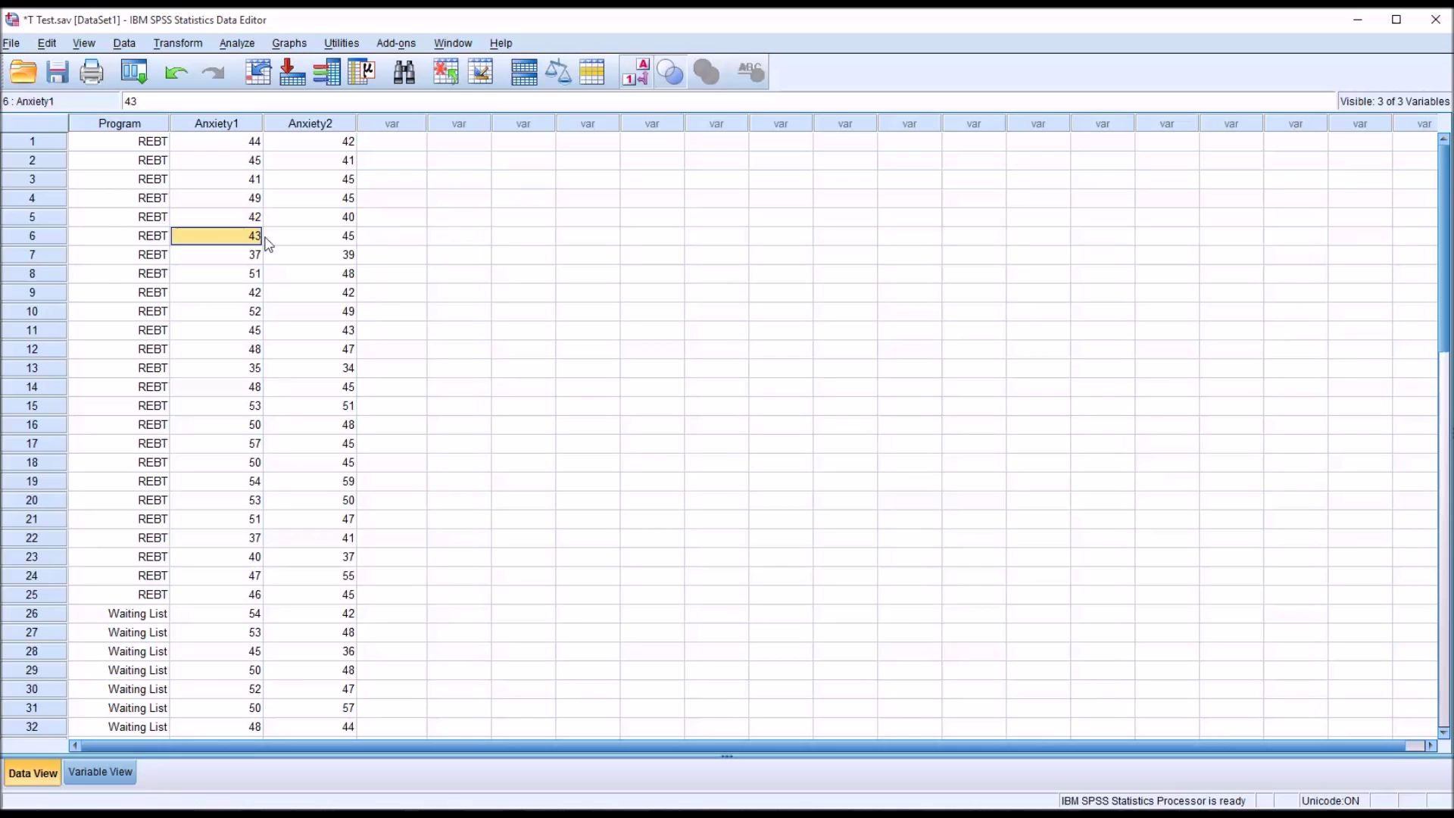
Review how Program divides the cases into REBT and Waiting List, down to case 50
click(392, 140)
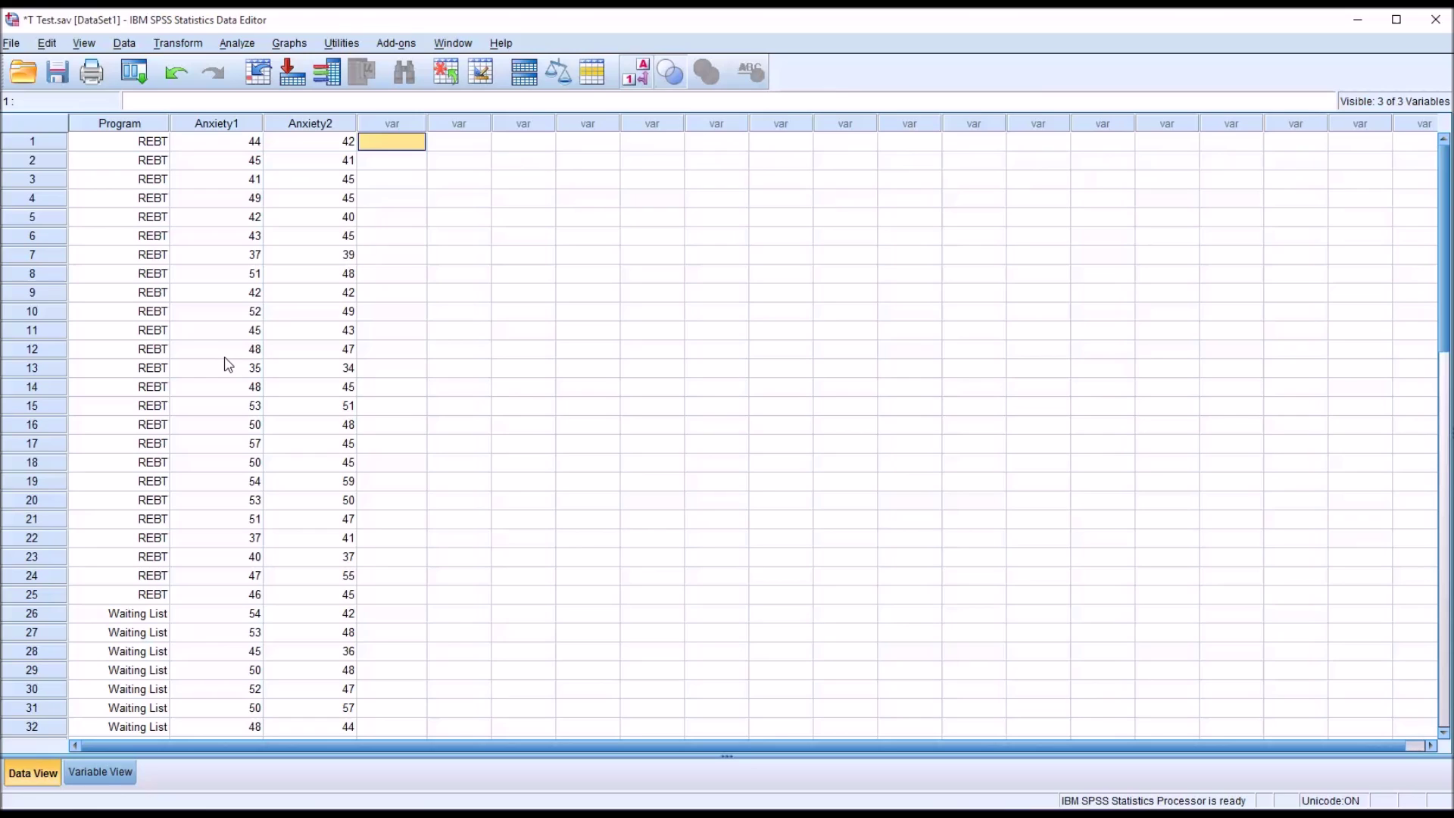
click(122, 144)
drag(122, 146, 123, 749)
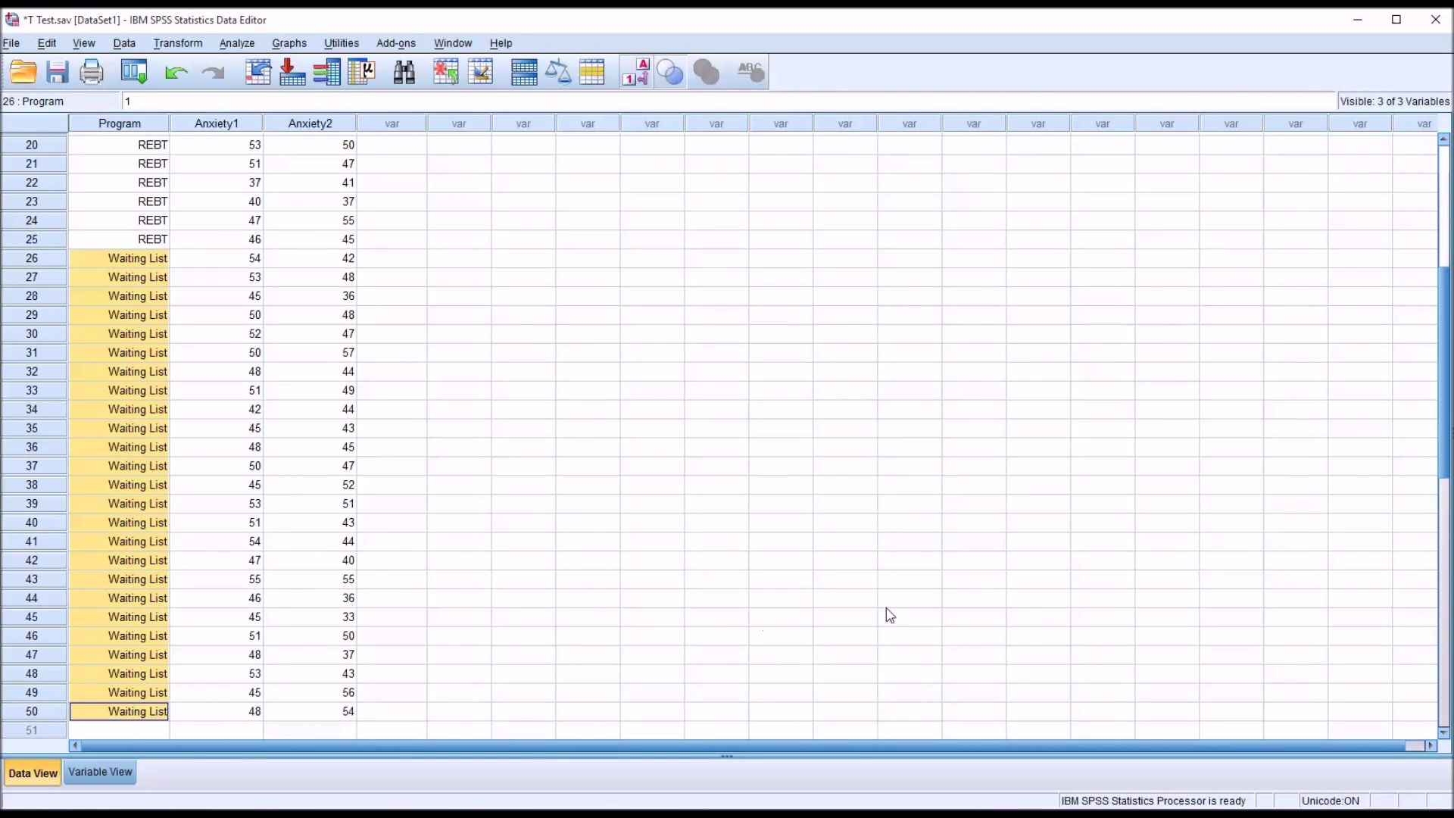
scroll(1444, 475, up, 6)
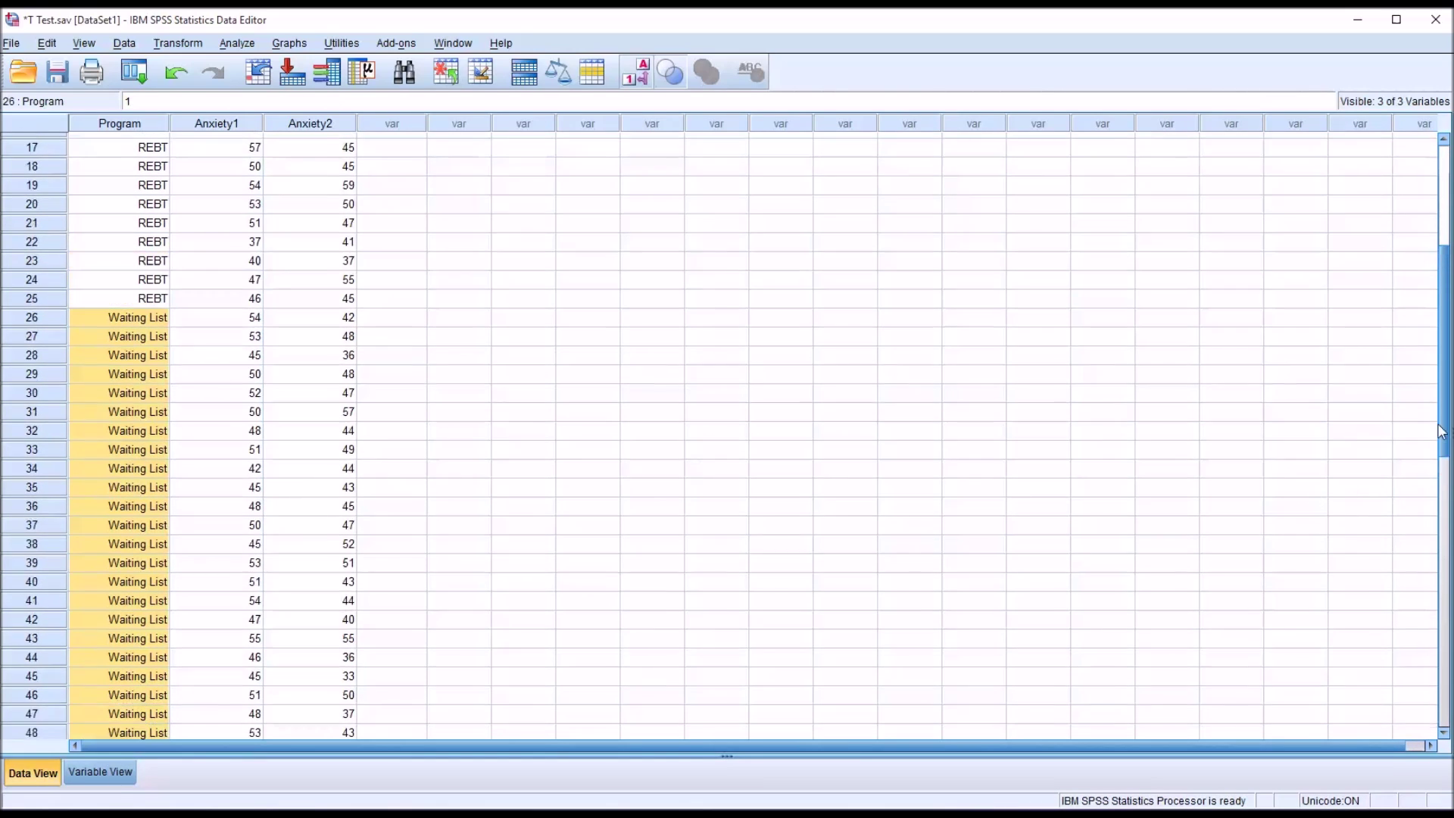
Compare the Anxiety1 and Anxiety2 columns as two repeated measurements of the same cases
click(246, 126)
click(301, 126)
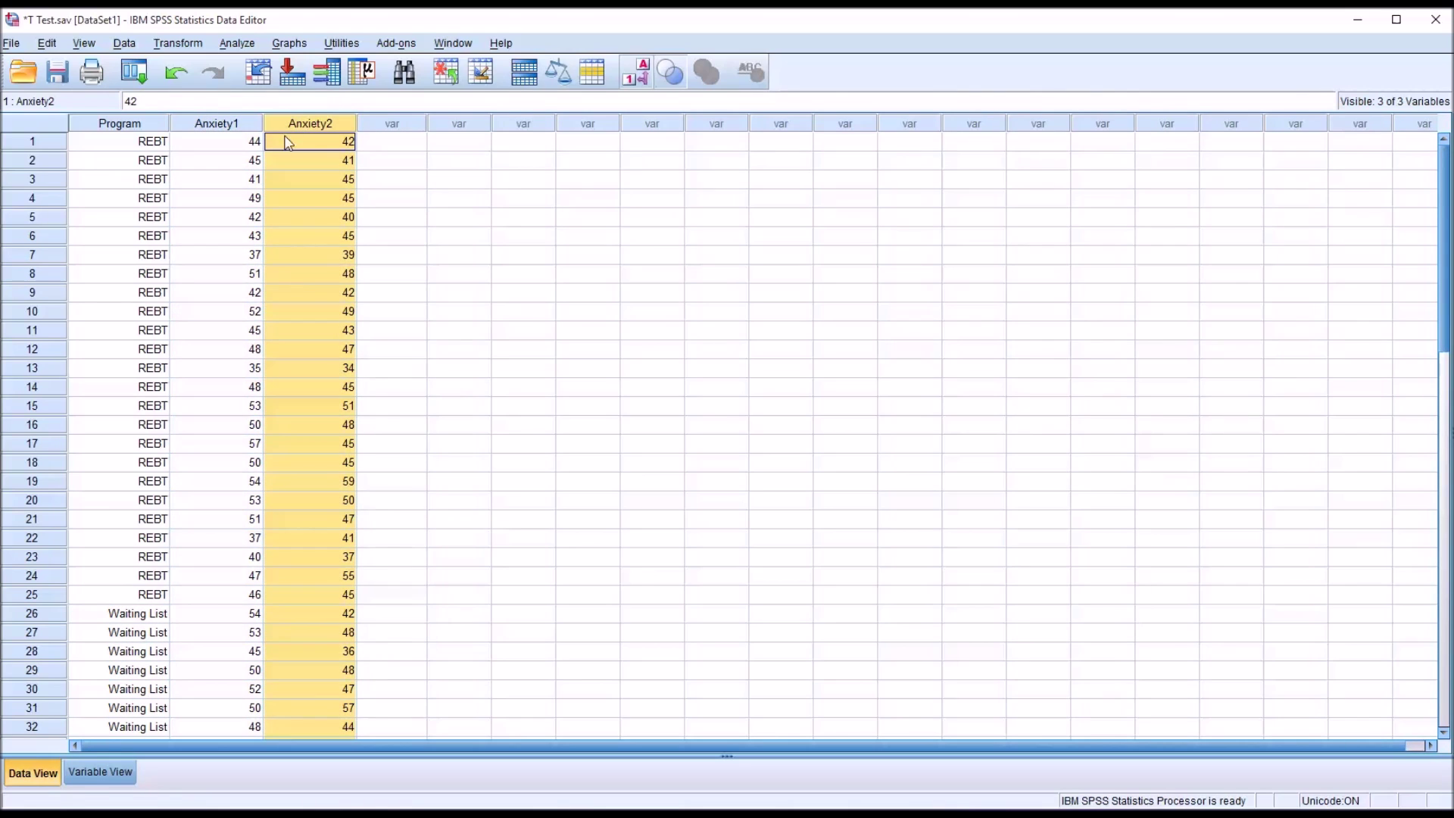
click(229, 129)
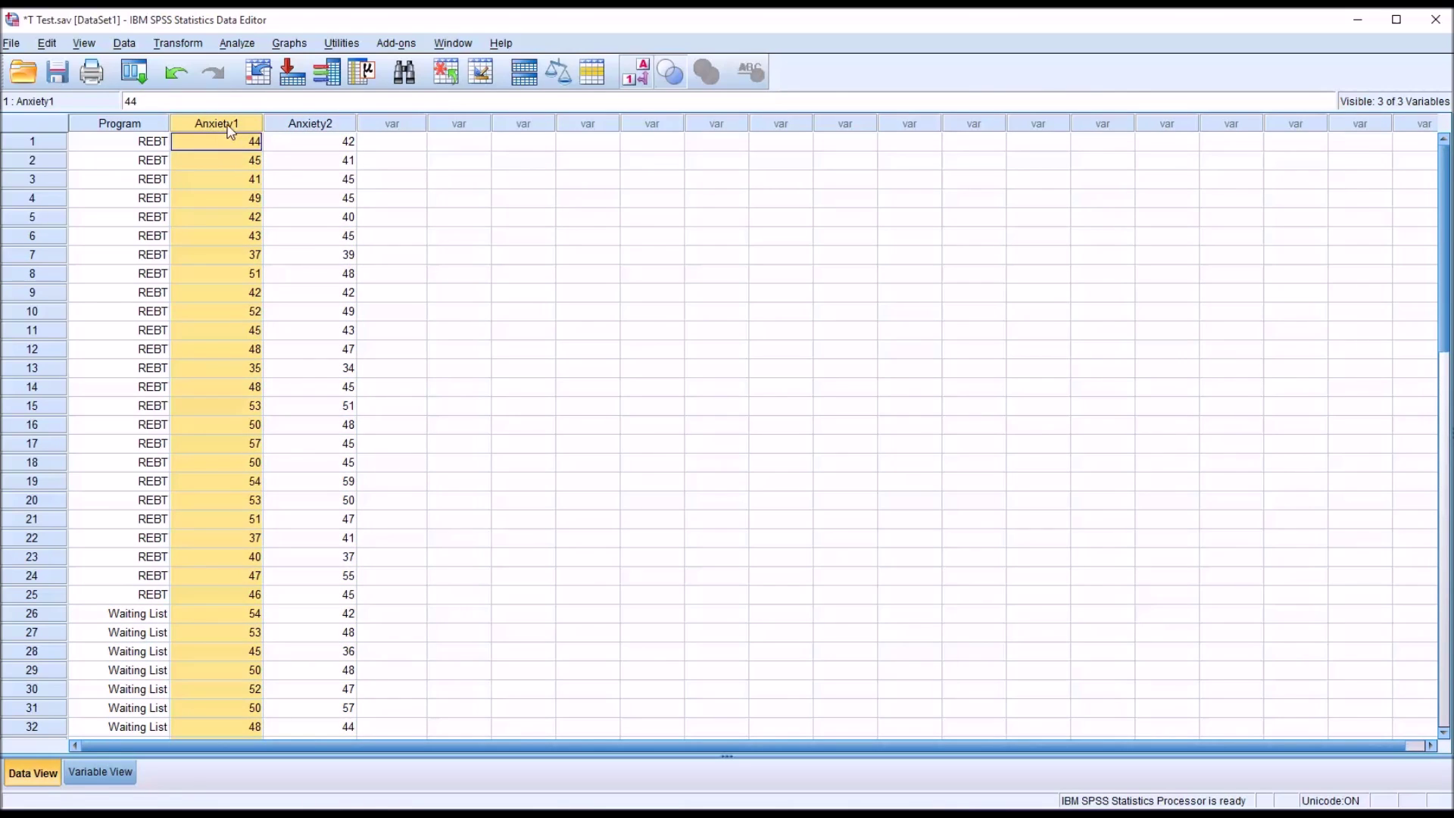
click(295, 129)
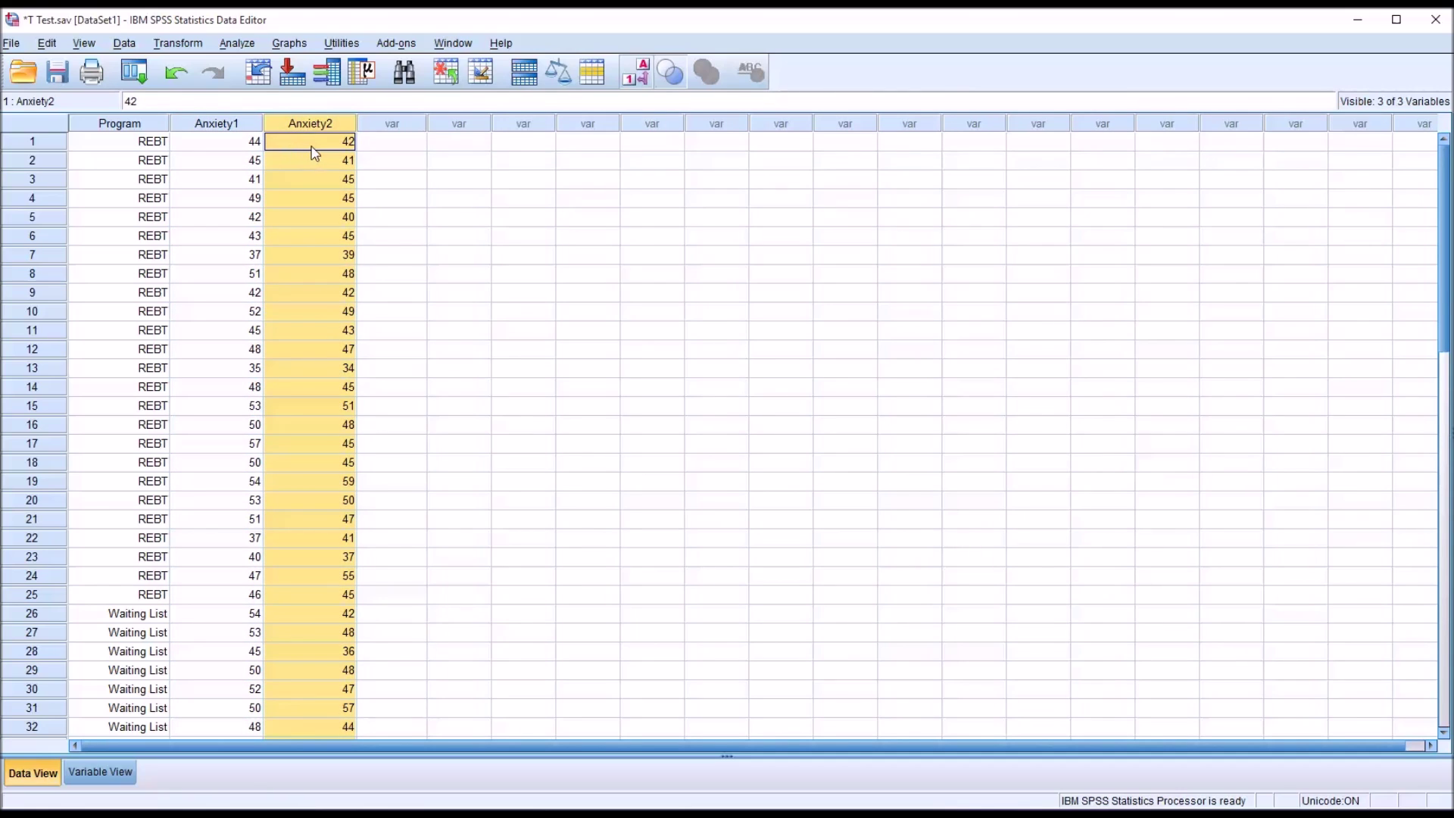
click(220, 126)
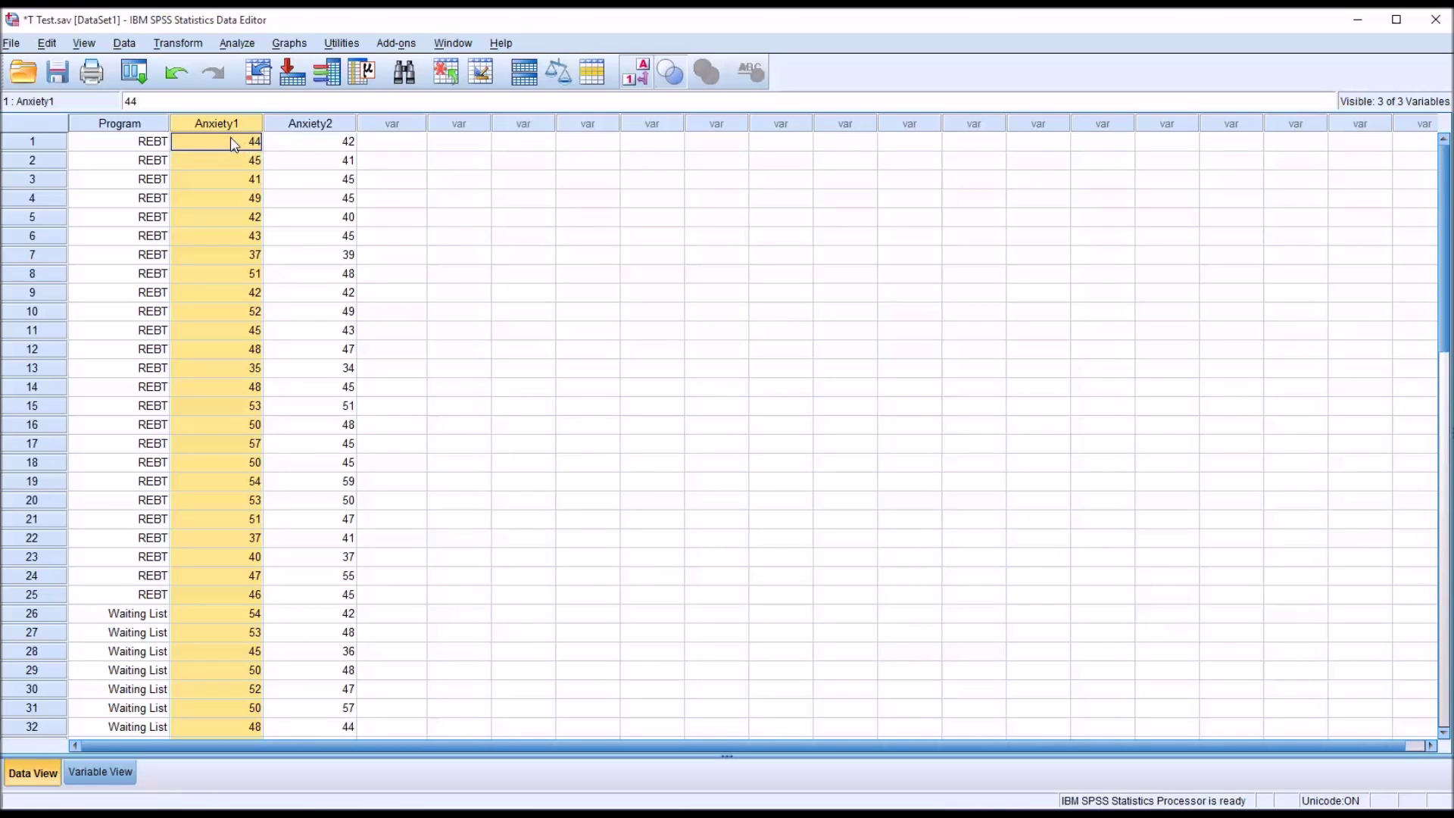
click(309, 124)
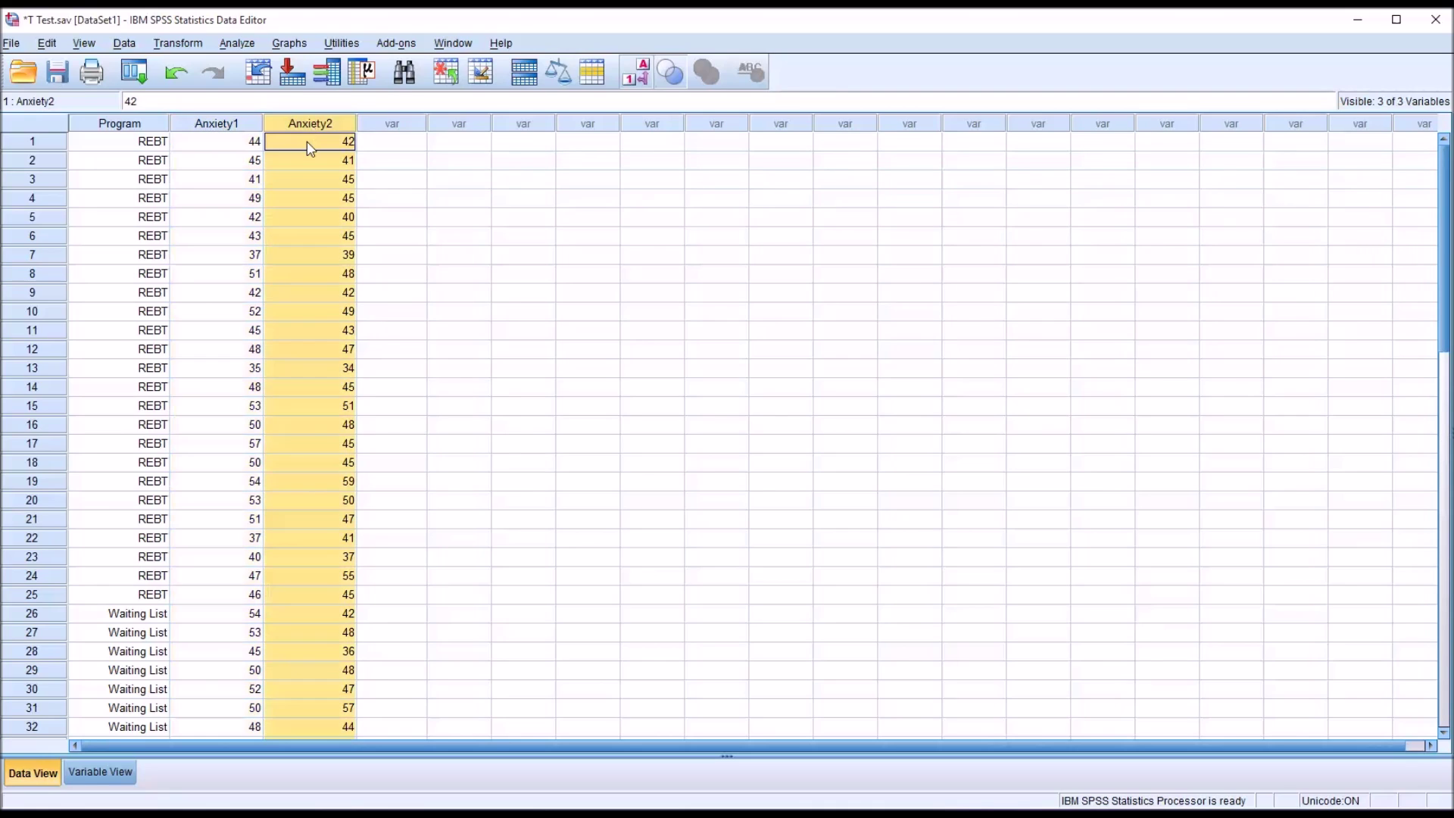
click(379, 145)
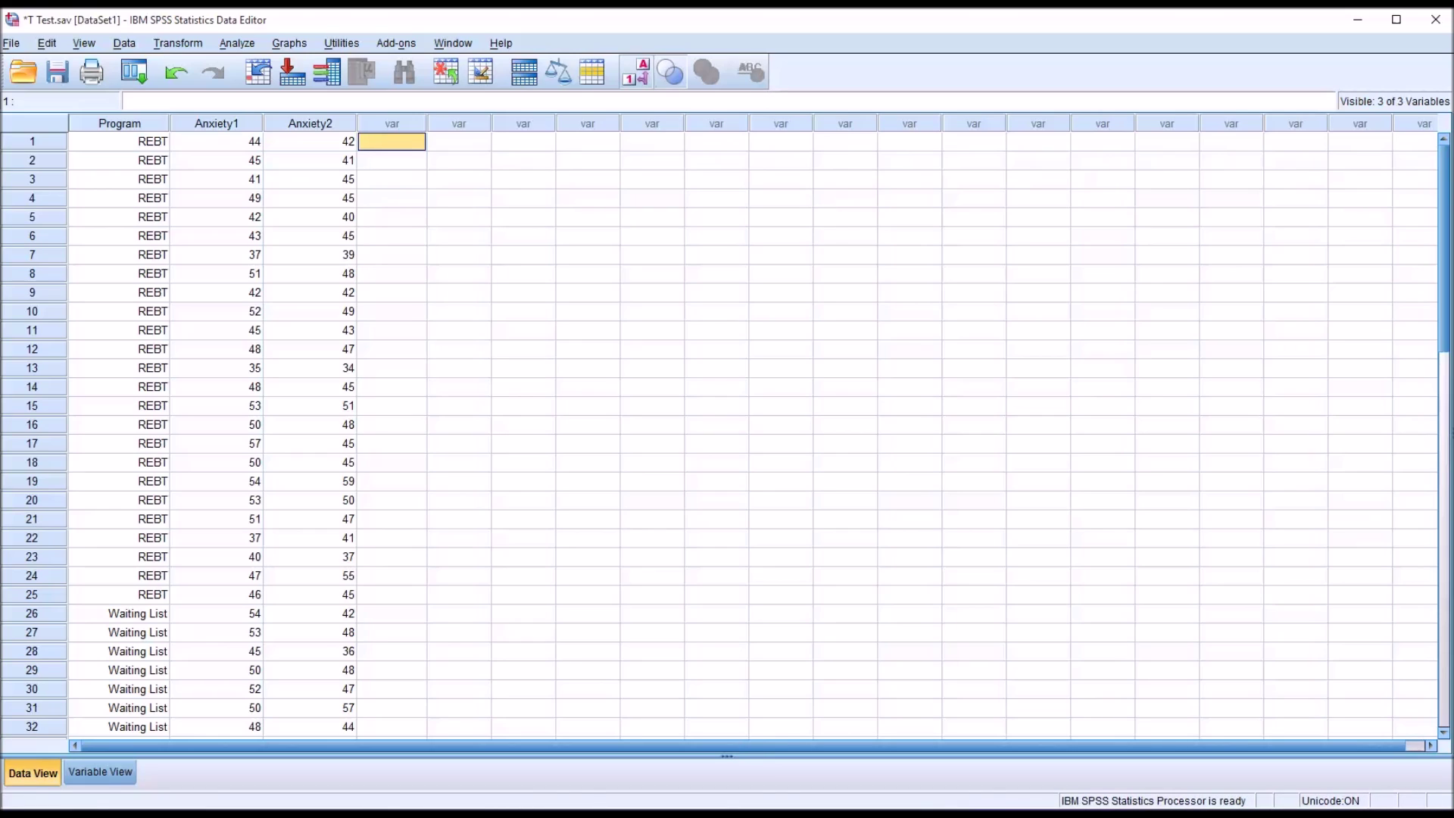
Contrast the REBT and Waiting List grouping in Program with the Anxiety1 and Anxiety2 score columns
drag(121, 144, 110, 610)
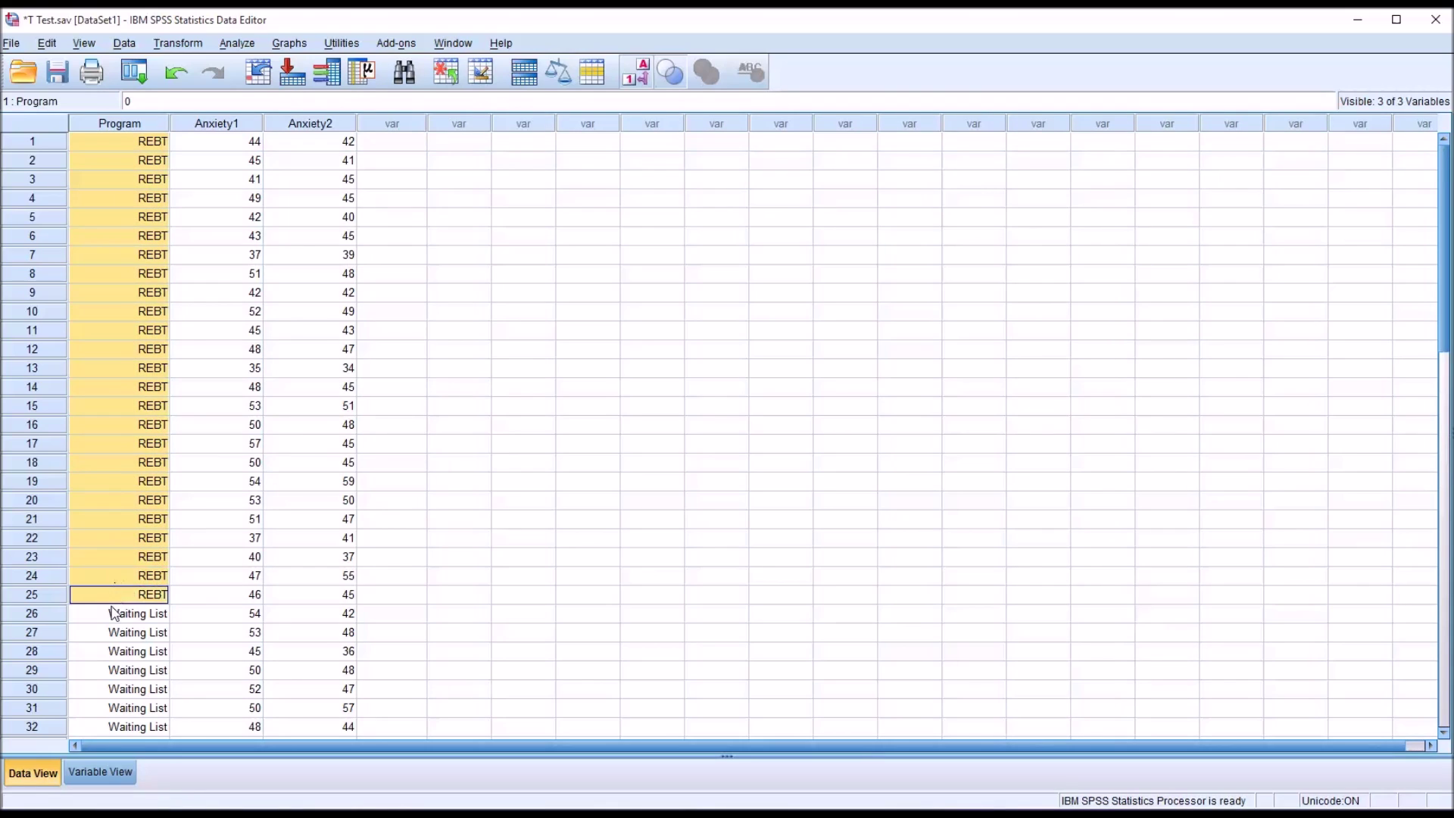
click(111, 614)
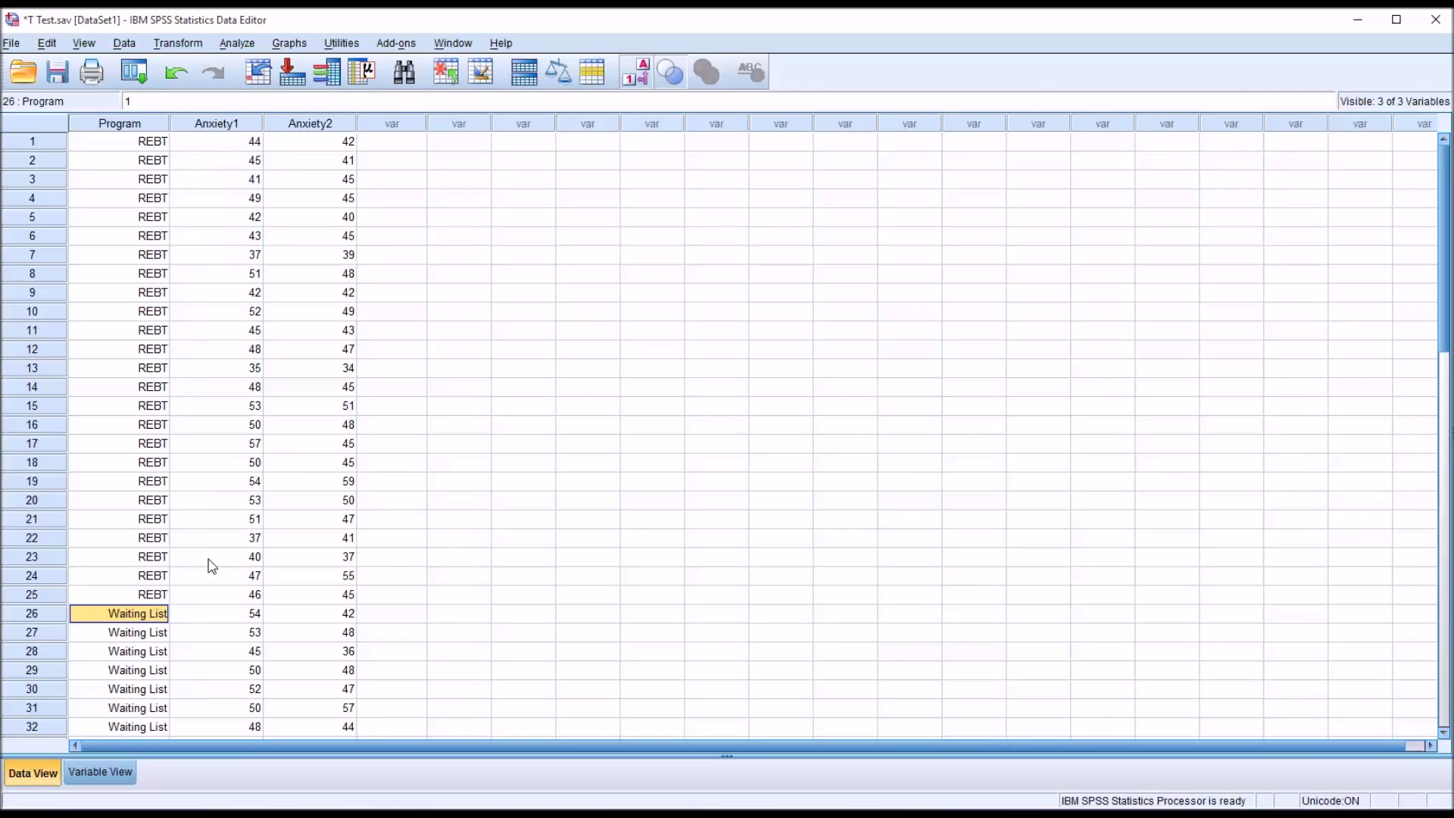
click(374, 143)
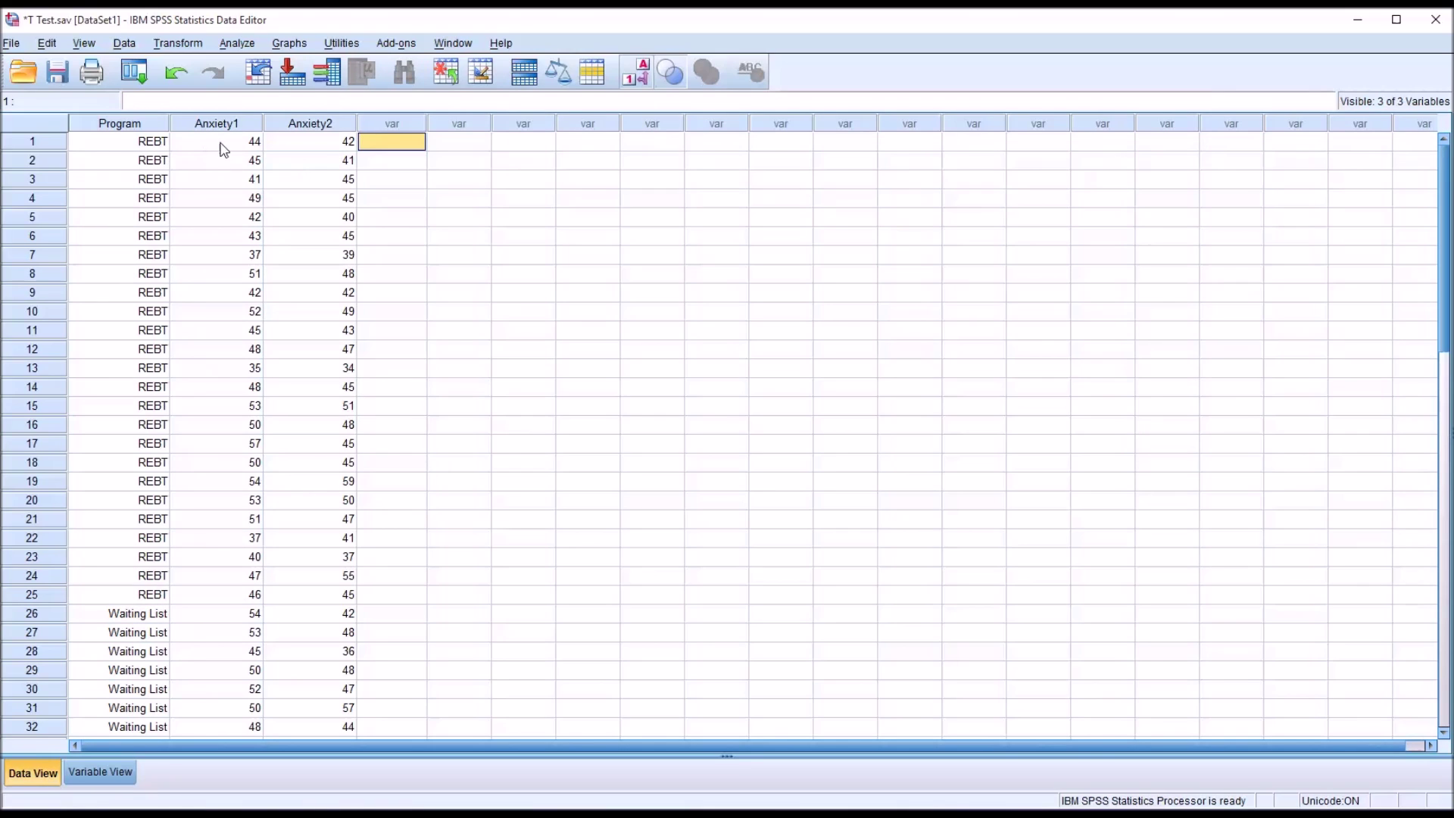
drag(228, 125, 285, 126)
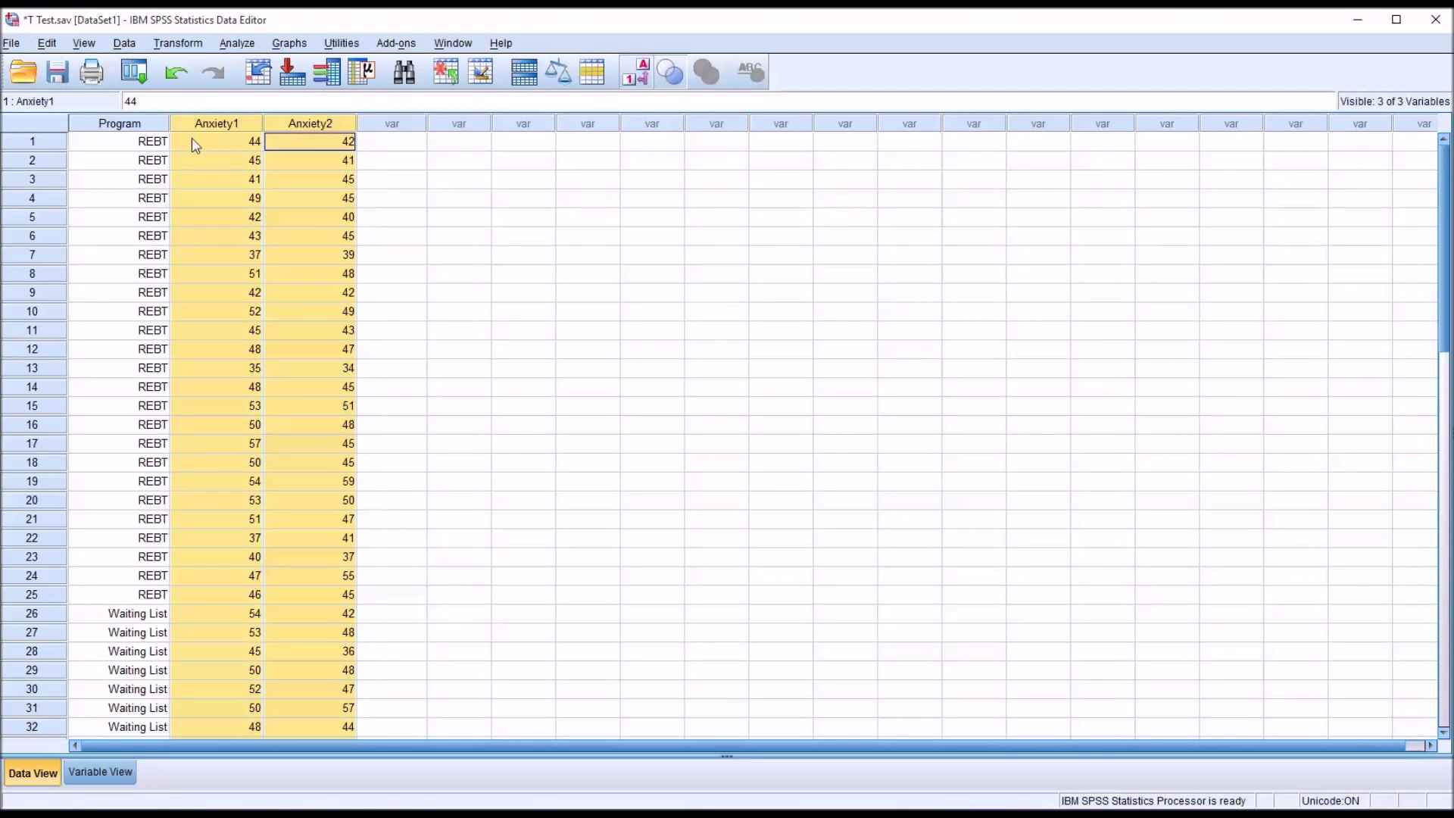
click(117, 124)
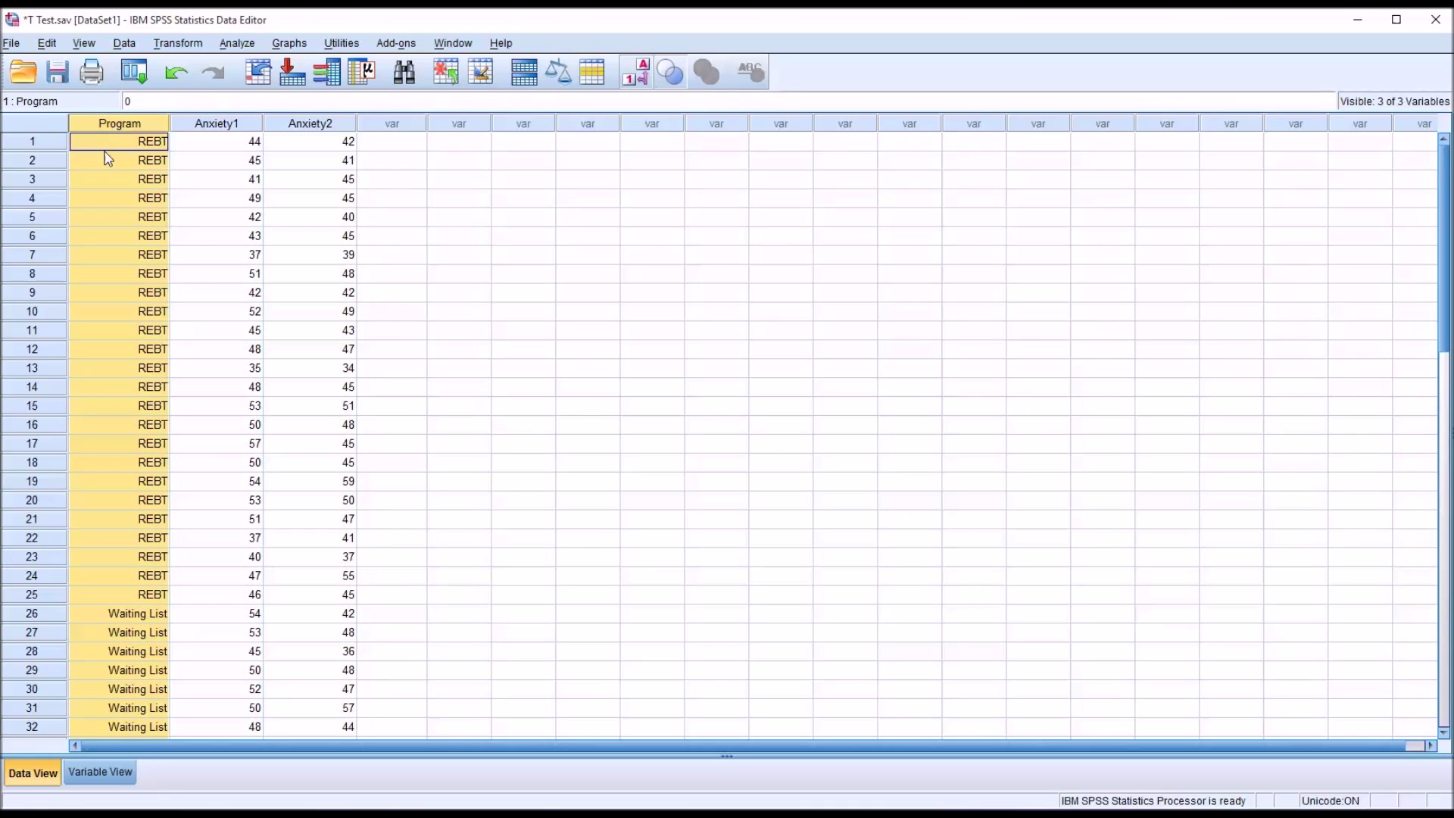
click(391, 140)
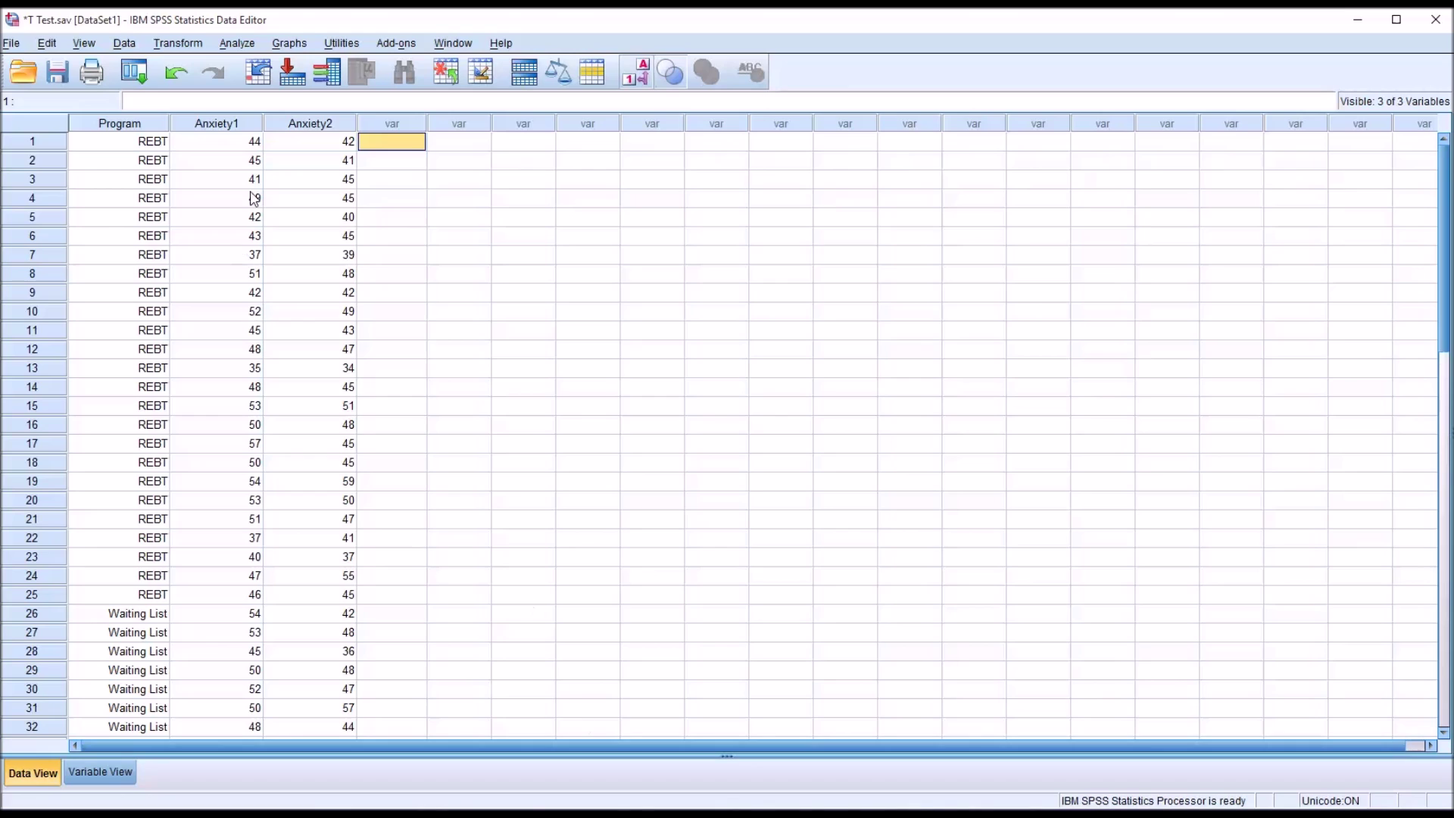
Review Anxiety1 and Anxiety2 alternately as the two variables whose assumptions need checking for the paired test
click(225, 130)
click(281, 126)
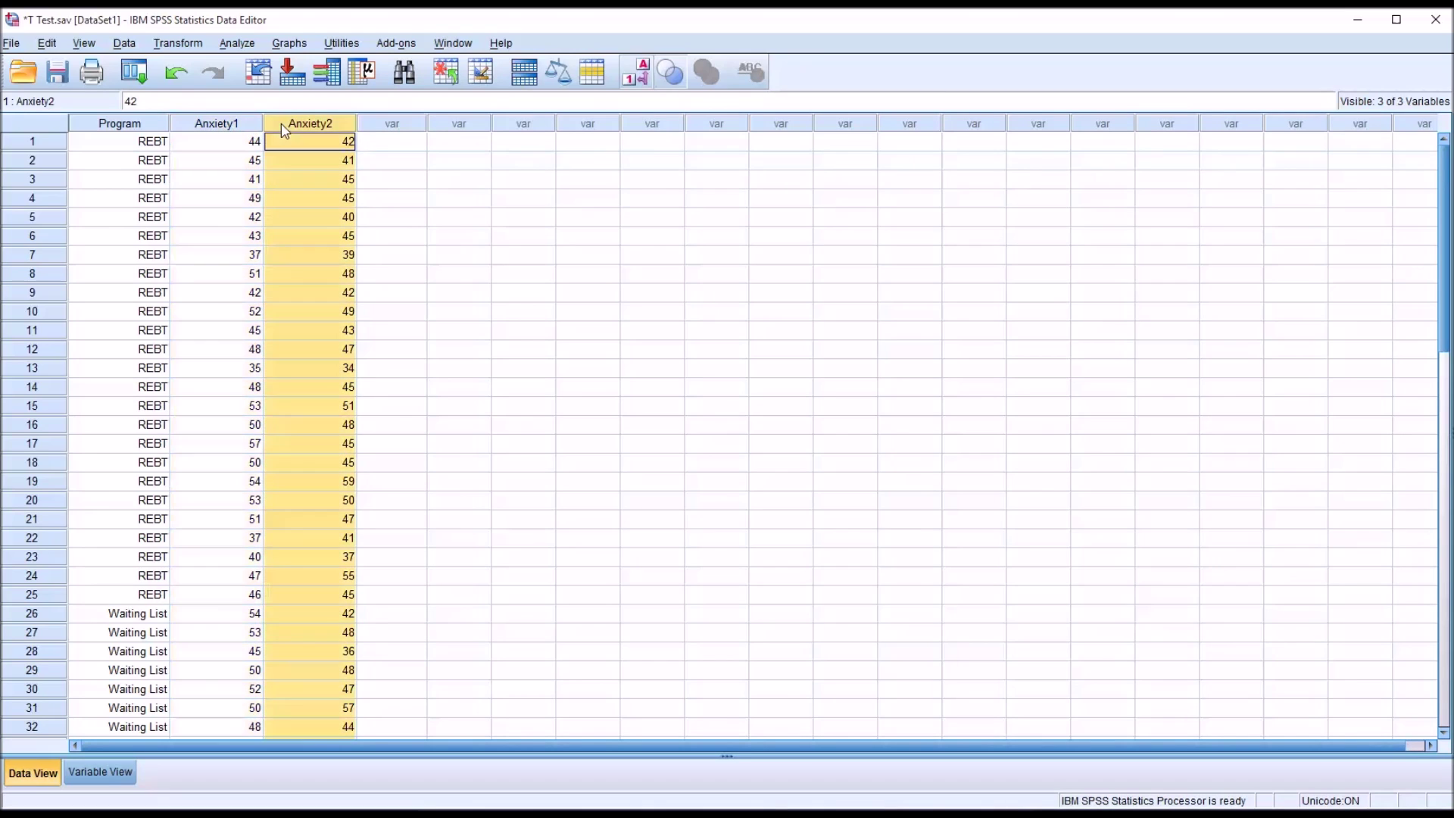
click(232, 127)
click(279, 129)
click(244, 128)
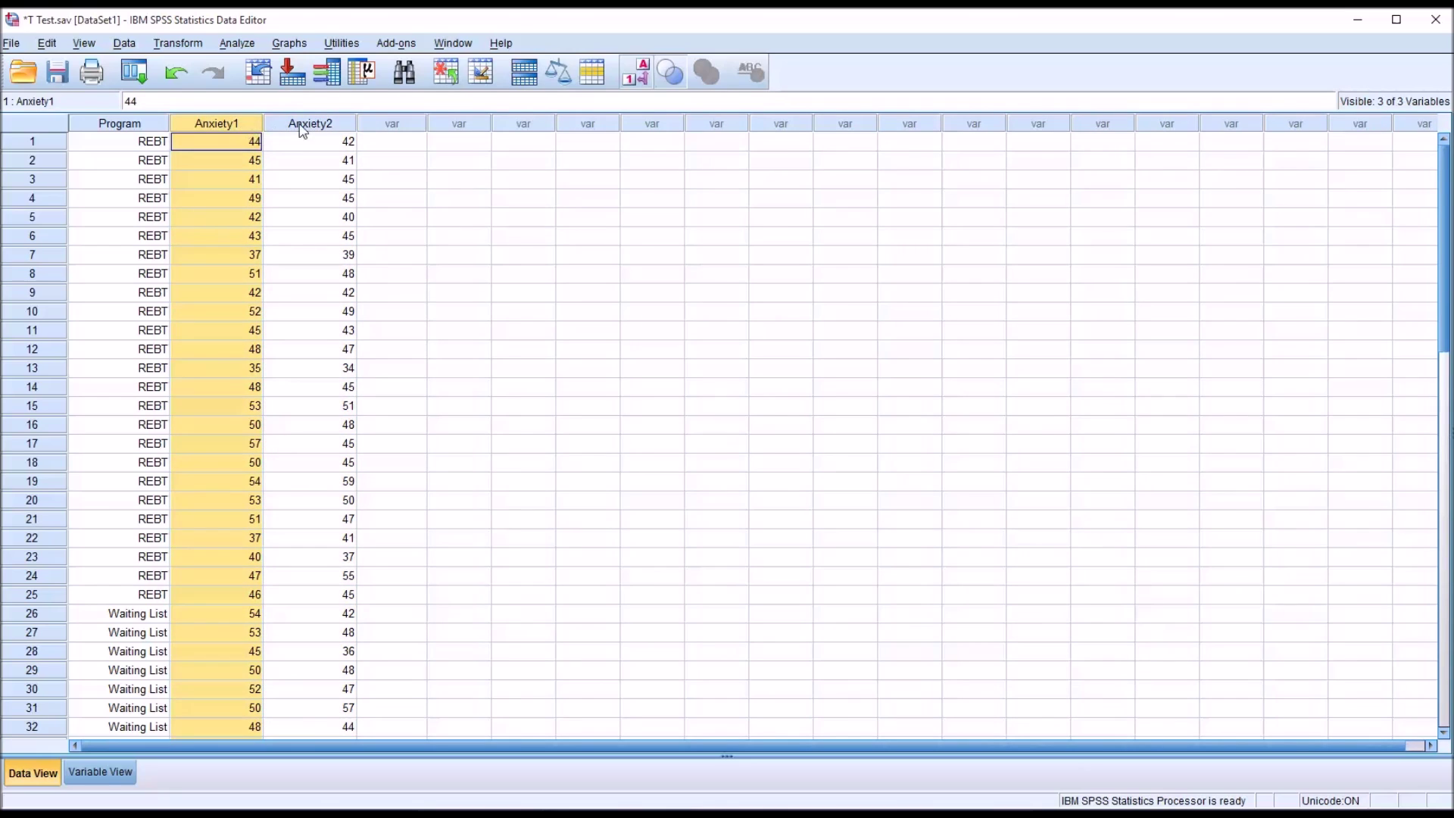
click(381, 146)
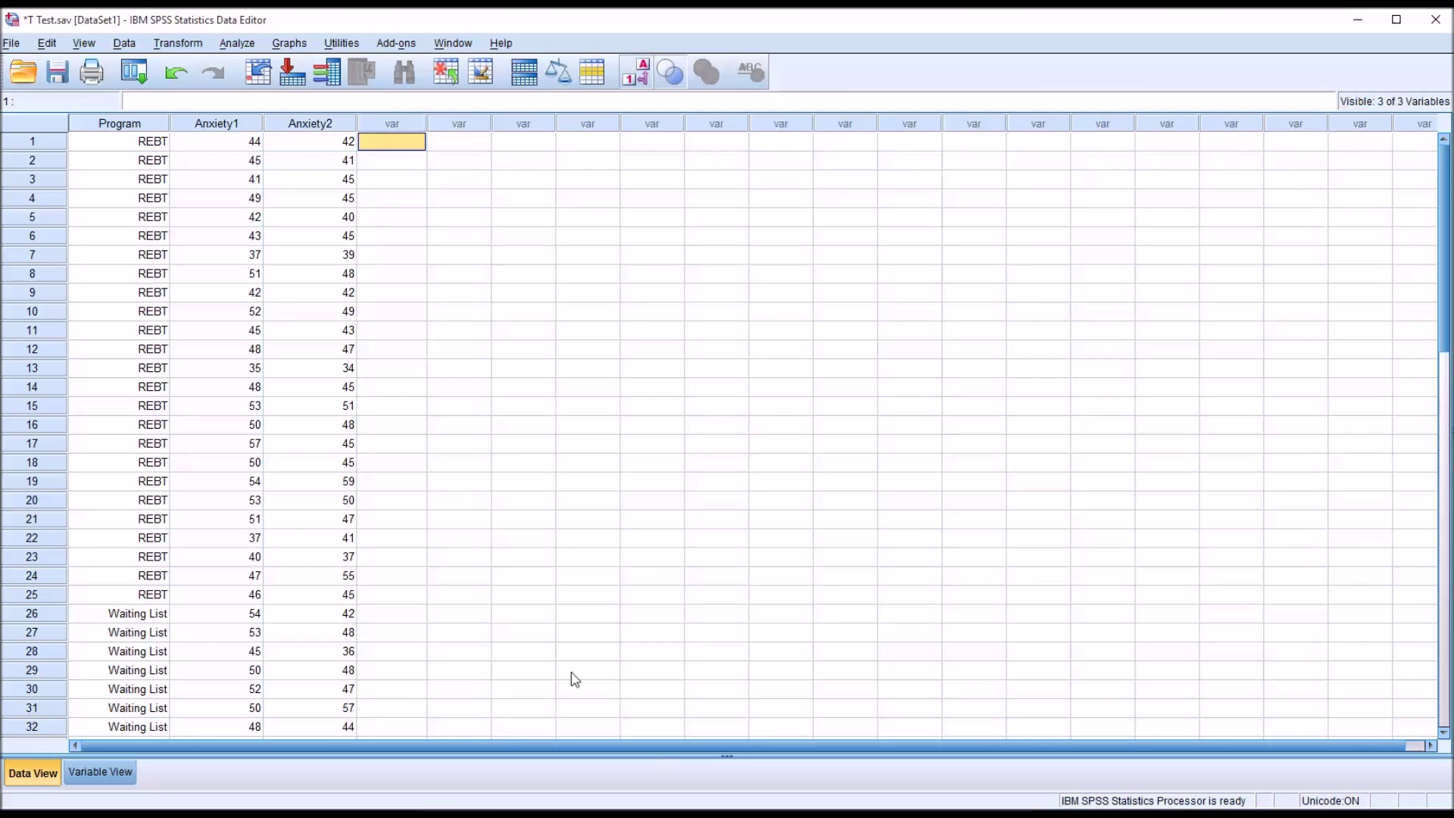
click(246, 128)
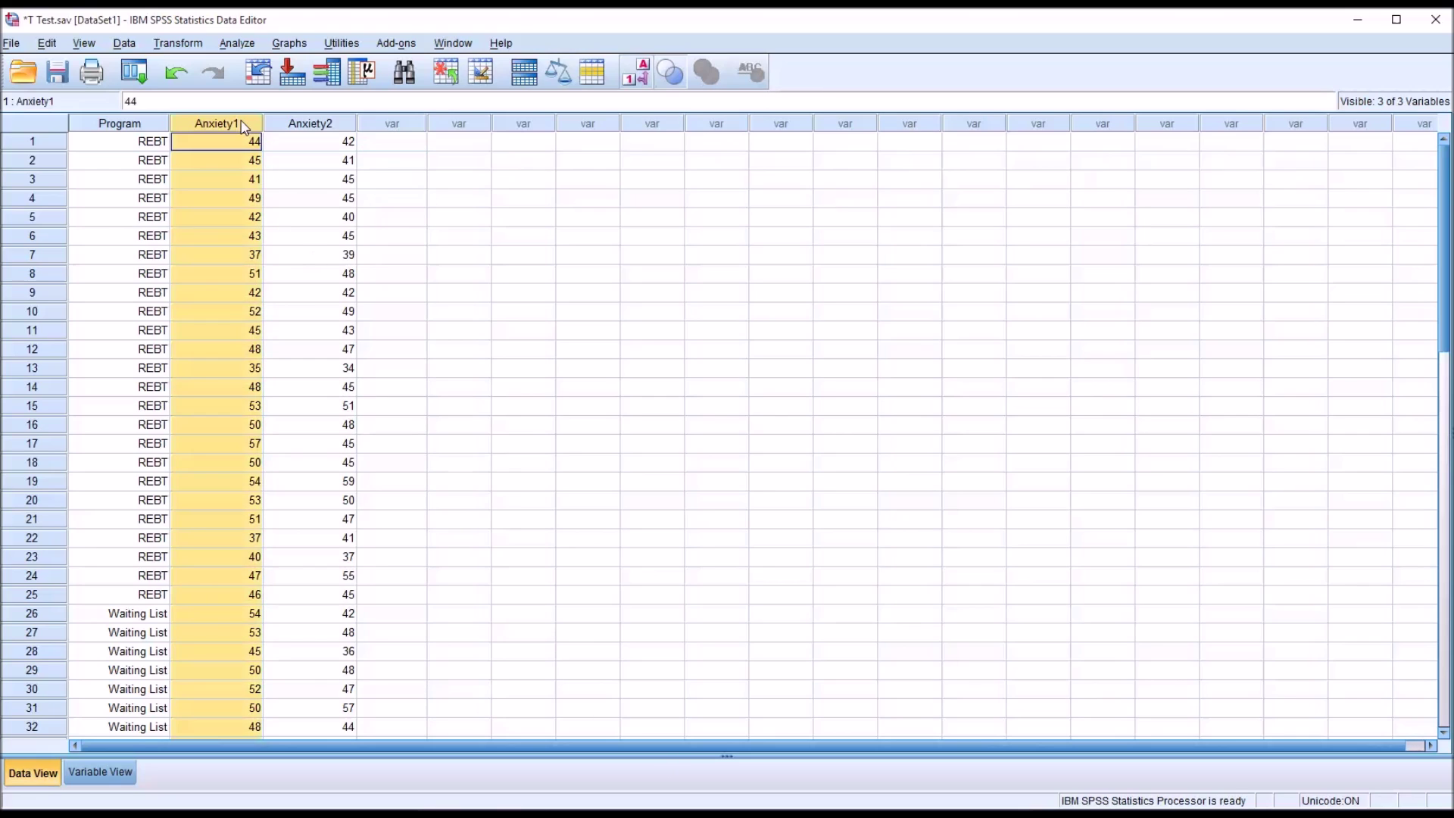
click(294, 129)
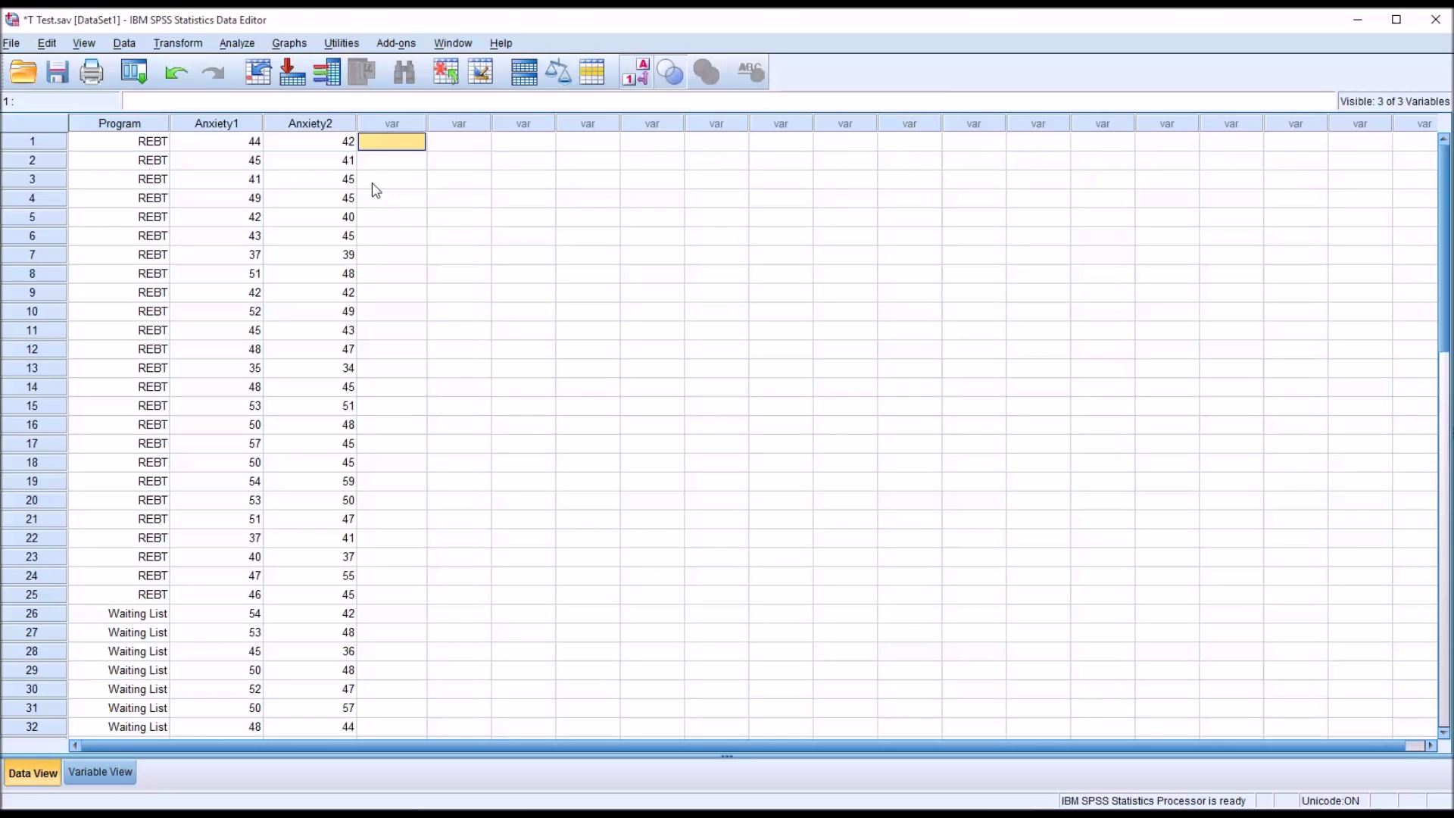
click(215, 129)
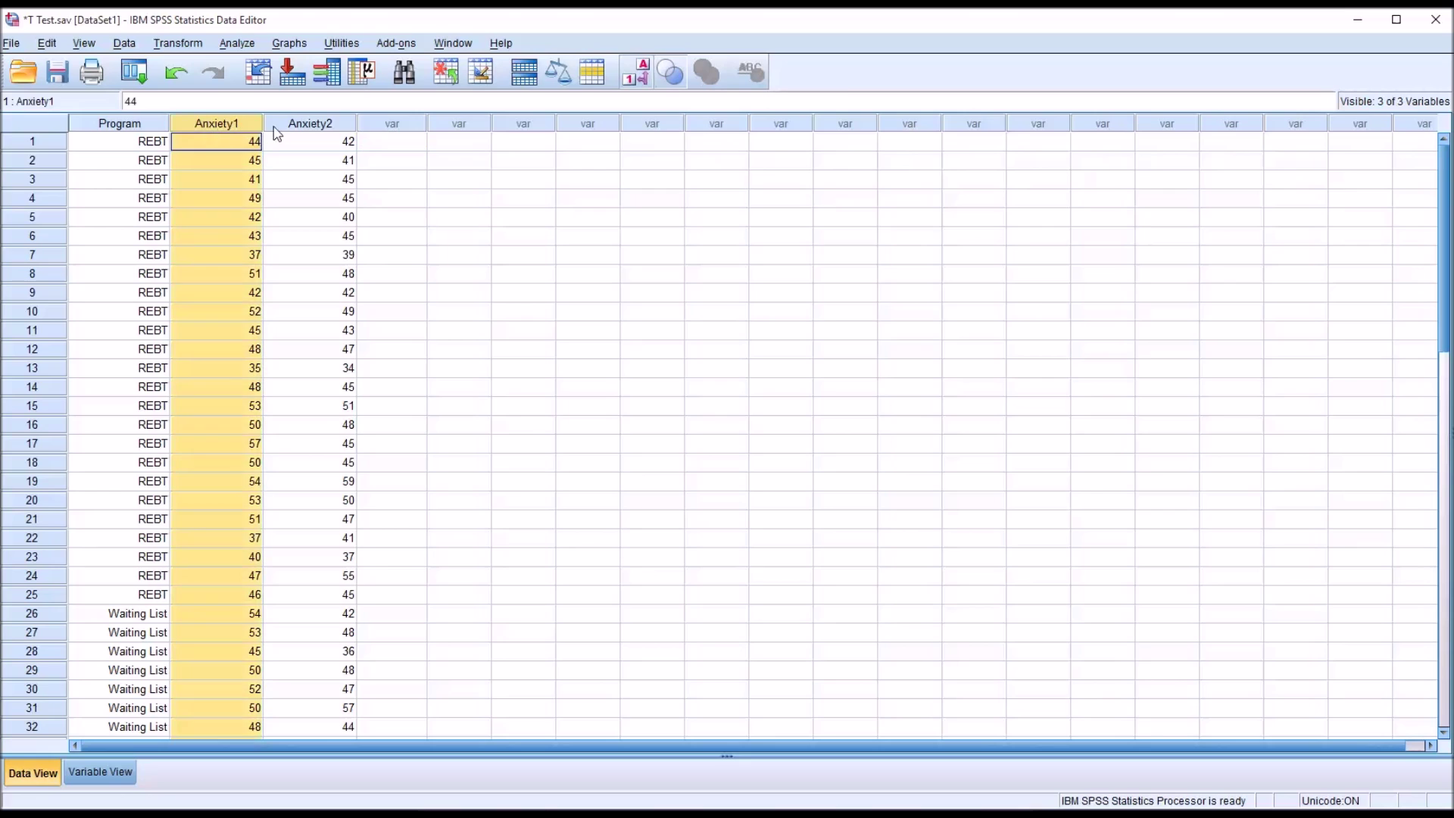
click(297, 129)
click(229, 127)
click(295, 128)
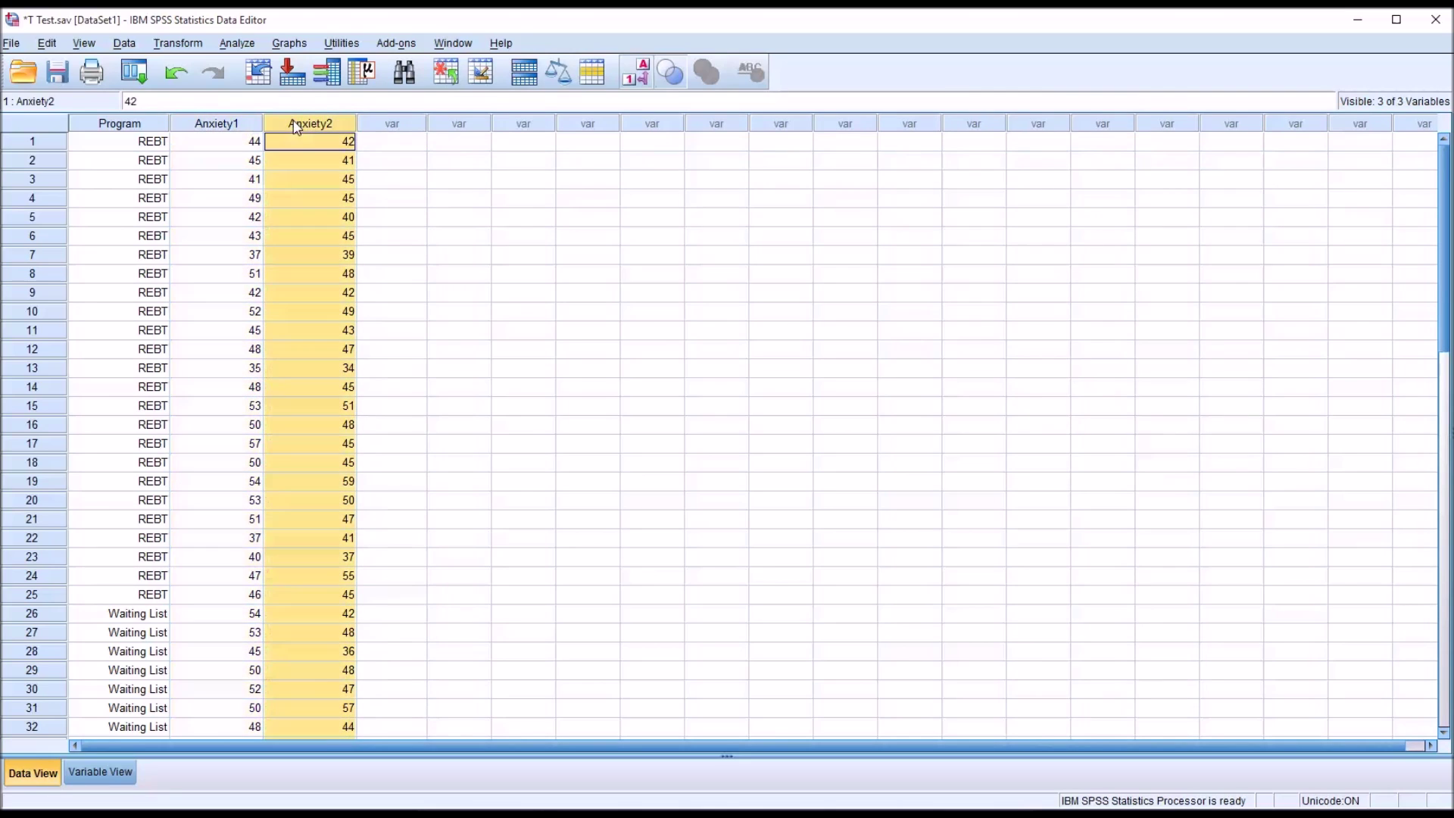
click(374, 149)
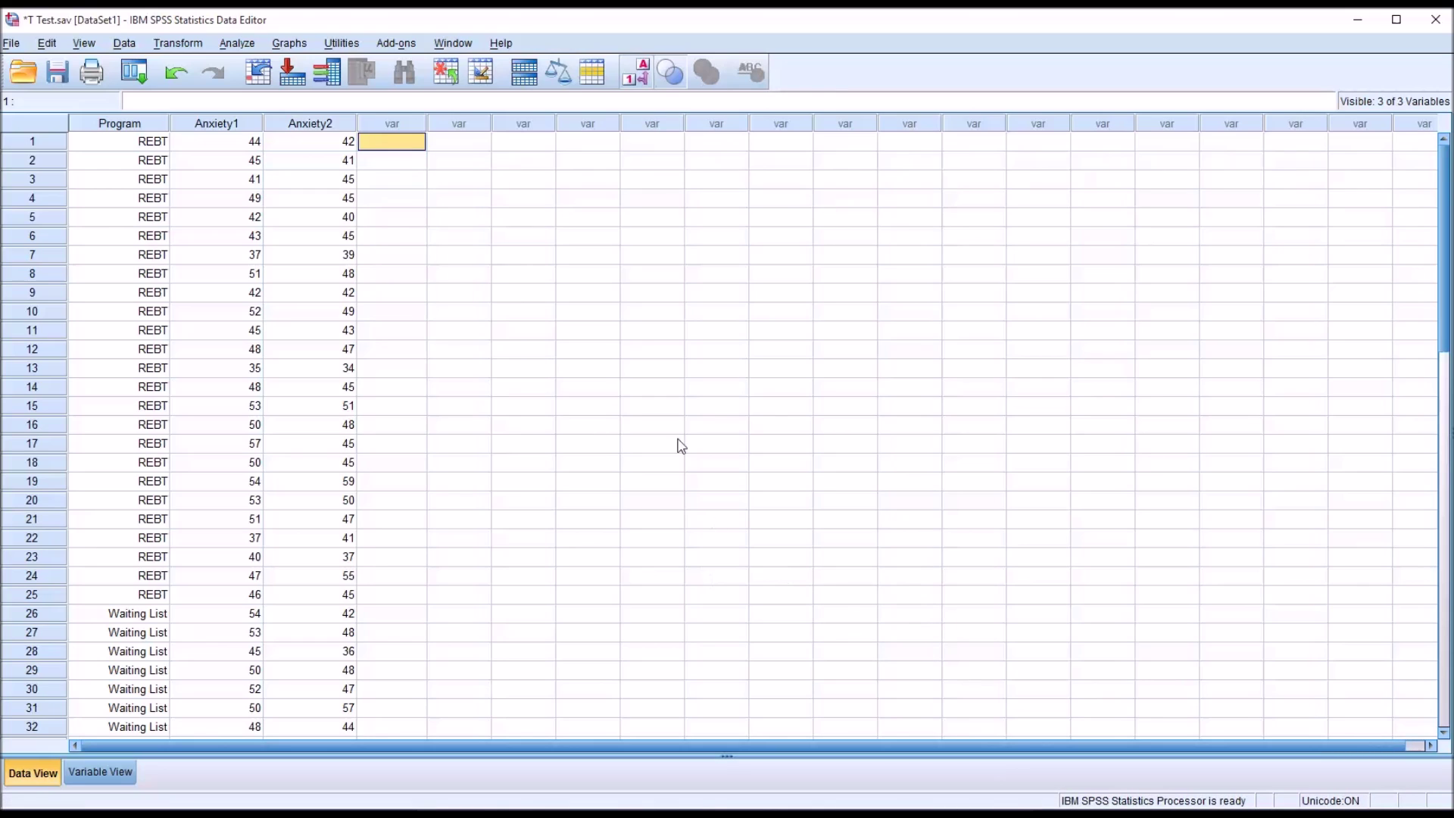
Set up an Explore analysis with Anxiety1 and Anxiety2 as dependent variables, removing Program as the factor
click(237, 43)
mouse_move(263, 88)
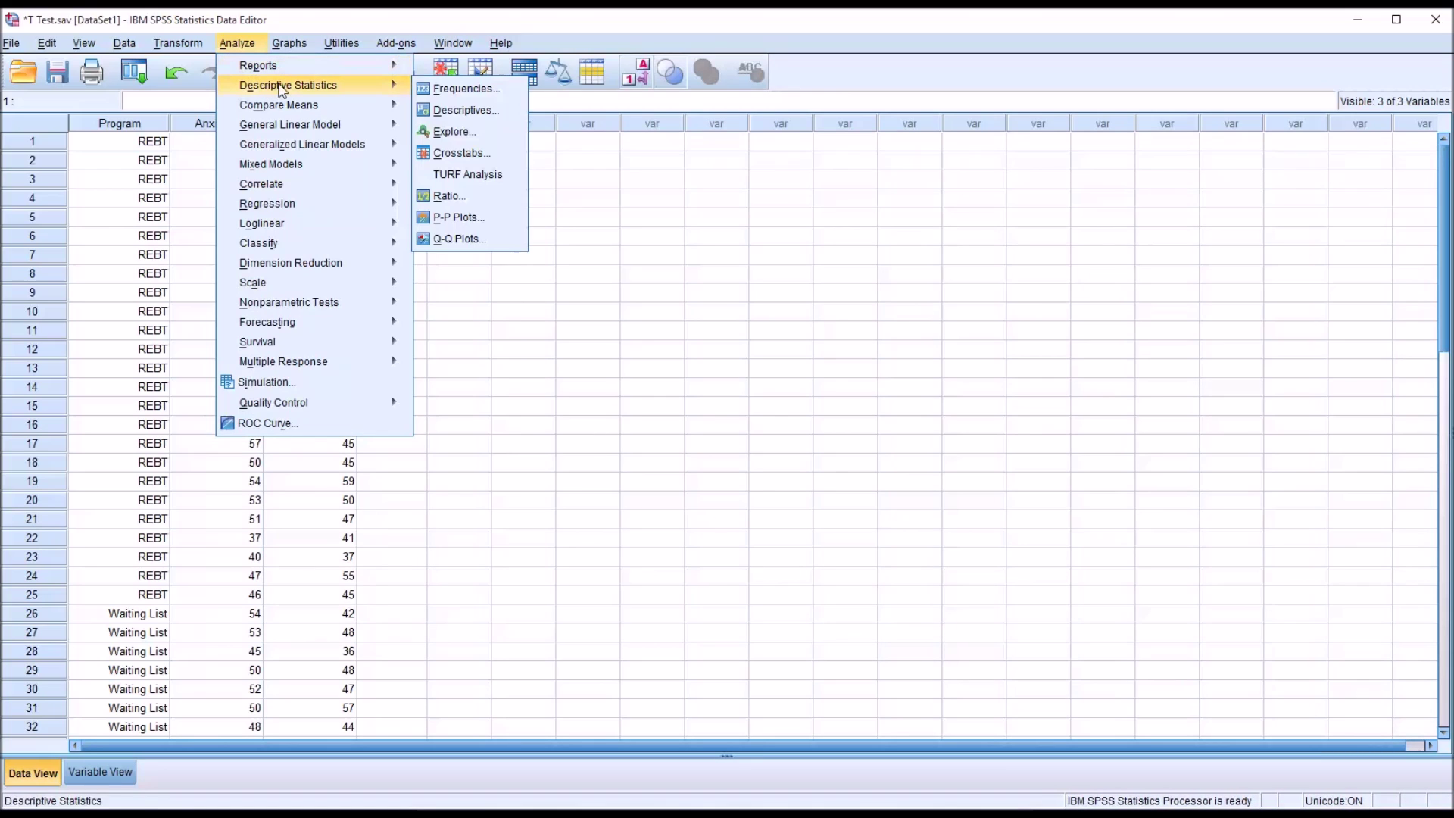
click(454, 132)
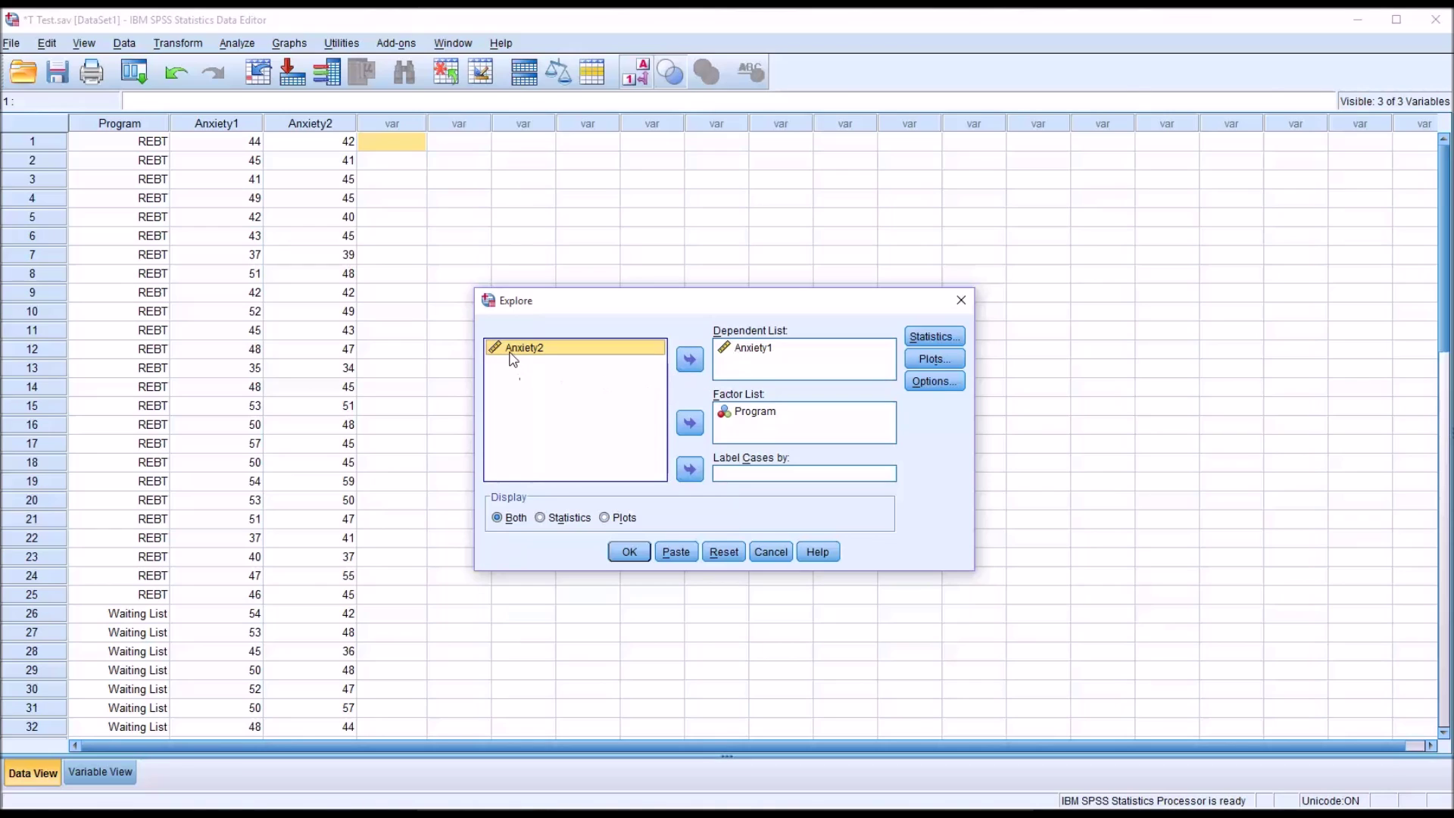
drag(509, 354, 760, 370)
click(750, 350)
click(748, 371)
drag(746, 419, 561, 383)
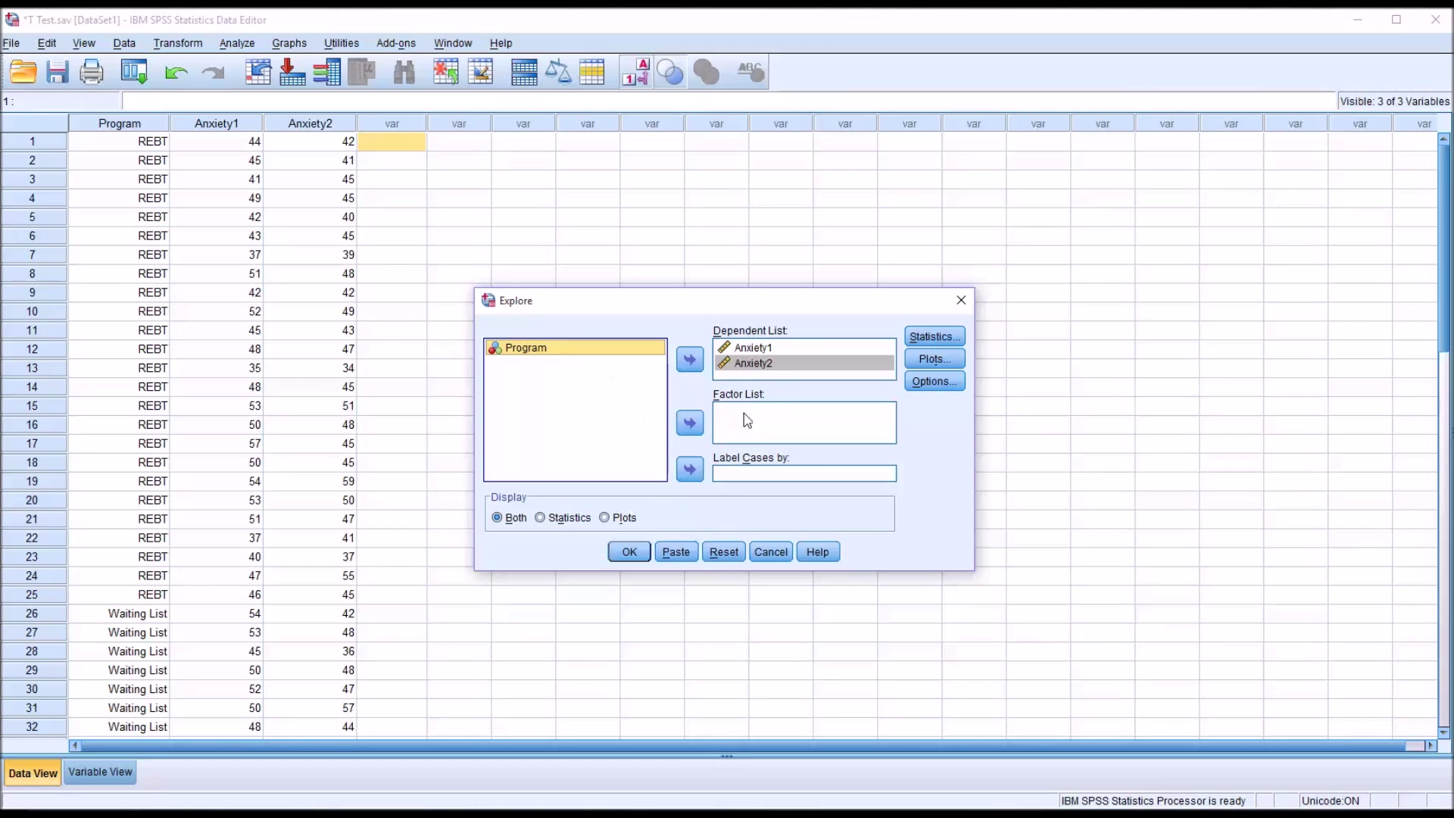
Keep the histogram and normality plots with tests enabled, and run the Explore analysis
click(934, 361)
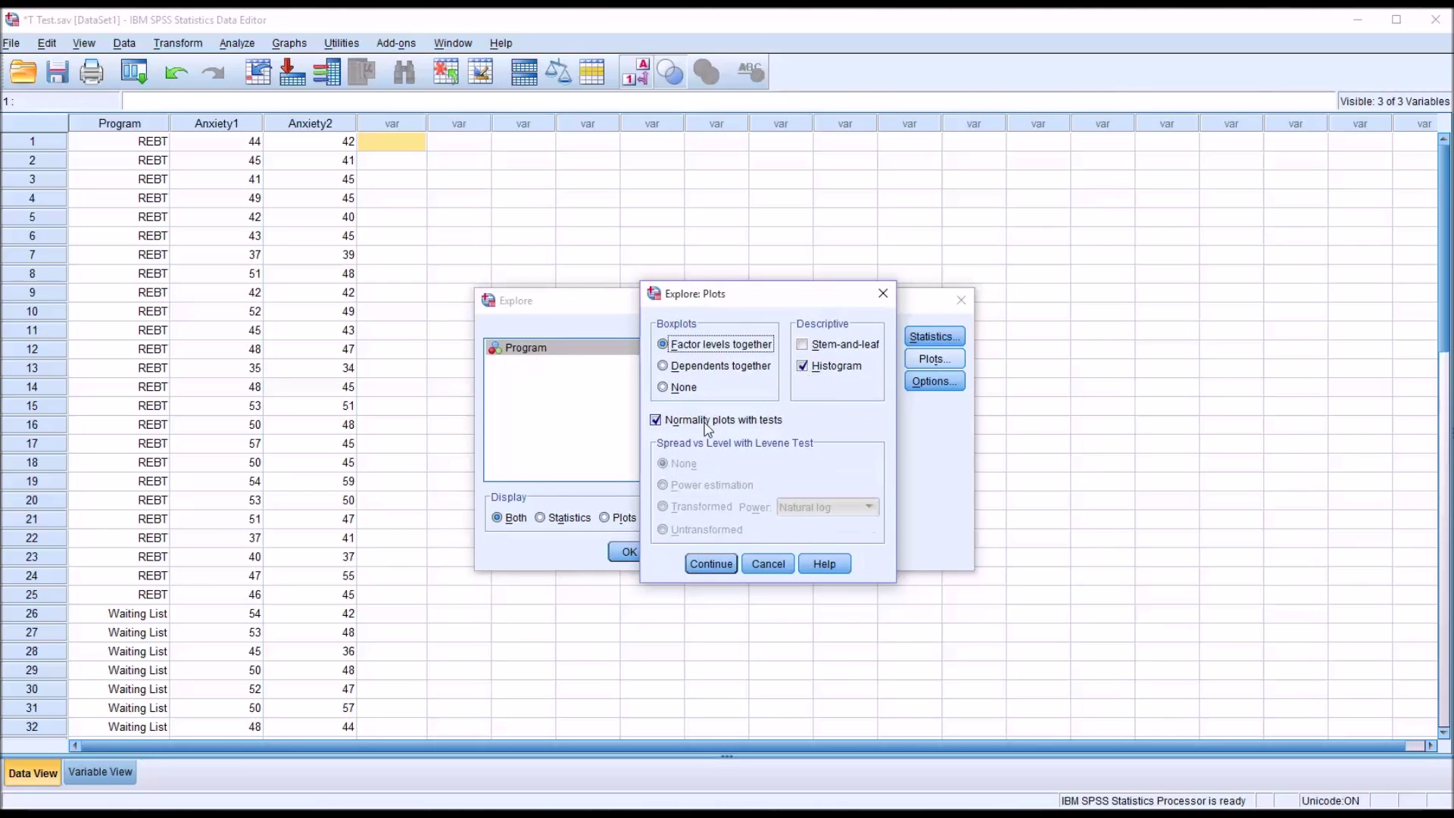
click(712, 564)
click(629, 551)
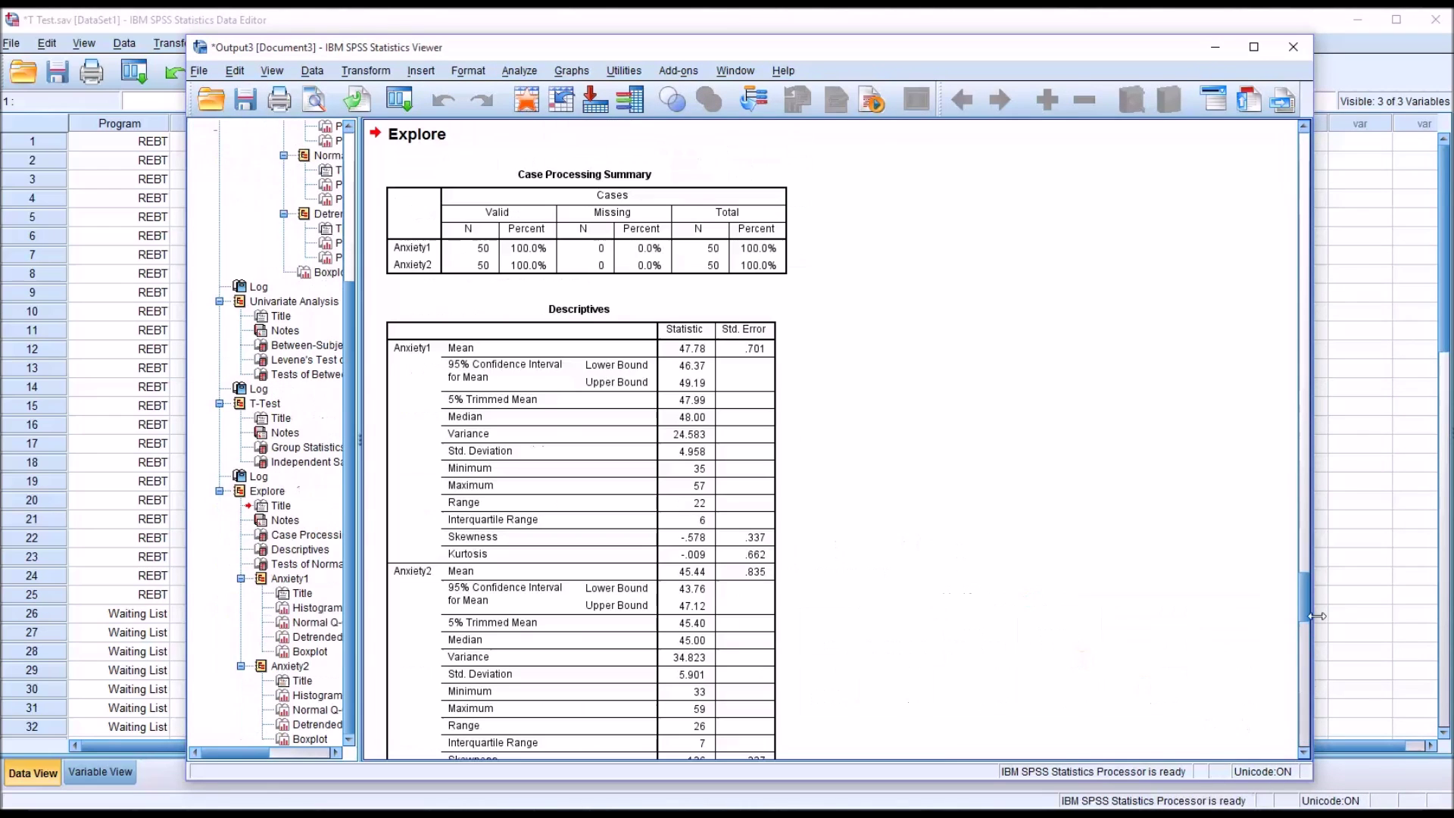
Examine the Tests of Normality table and the Normal Q-Q plots of Anxiety1 and Anxiety2
mouse_move(1306, 604)
mouse_down()
mouse_move(1303, 634)
mouse_move(1298, 604)
mouse_up()
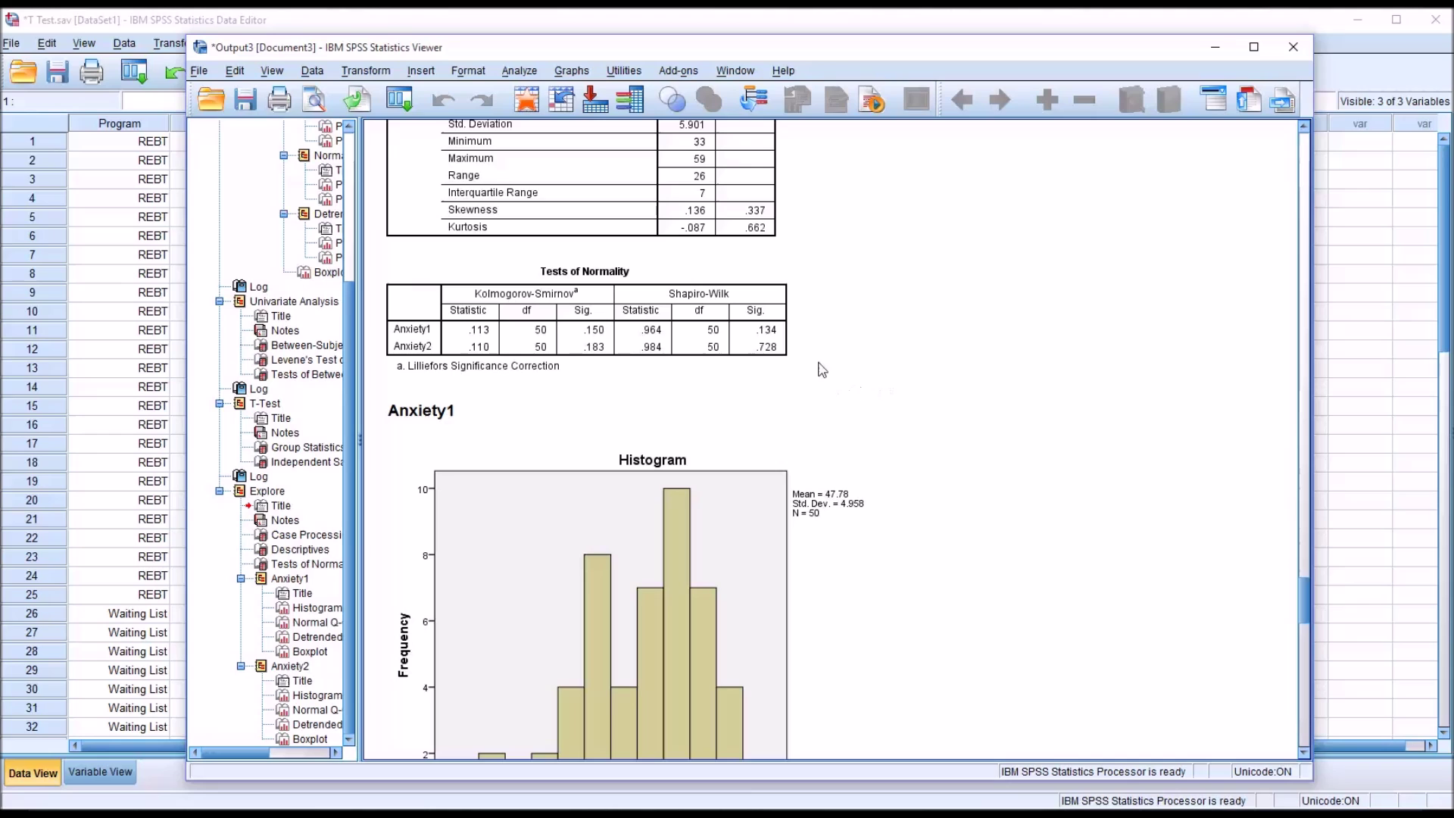
drag(1301, 589, 1295, 620)
click(823, 509)
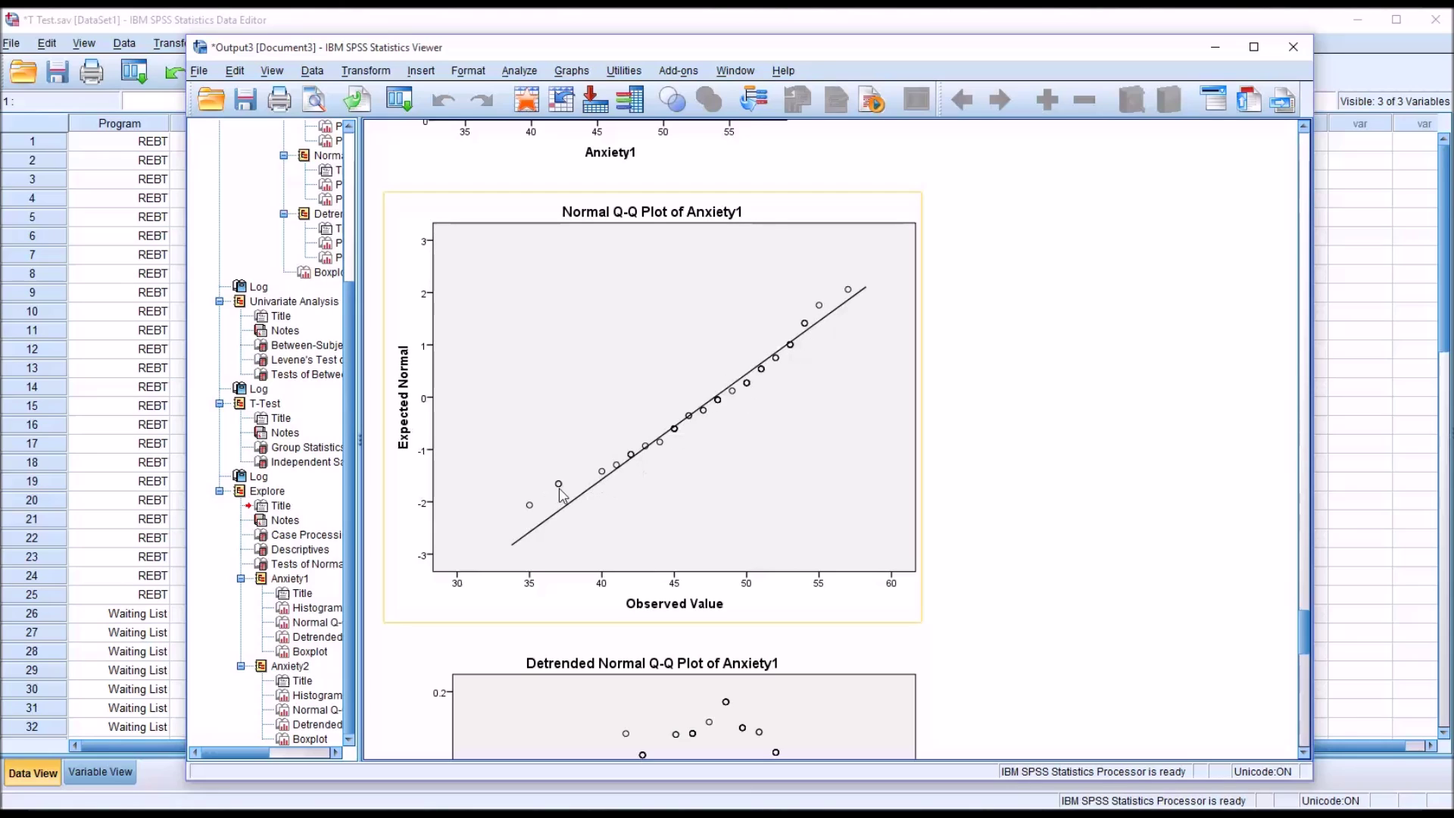
drag(1307, 620, 1293, 683)
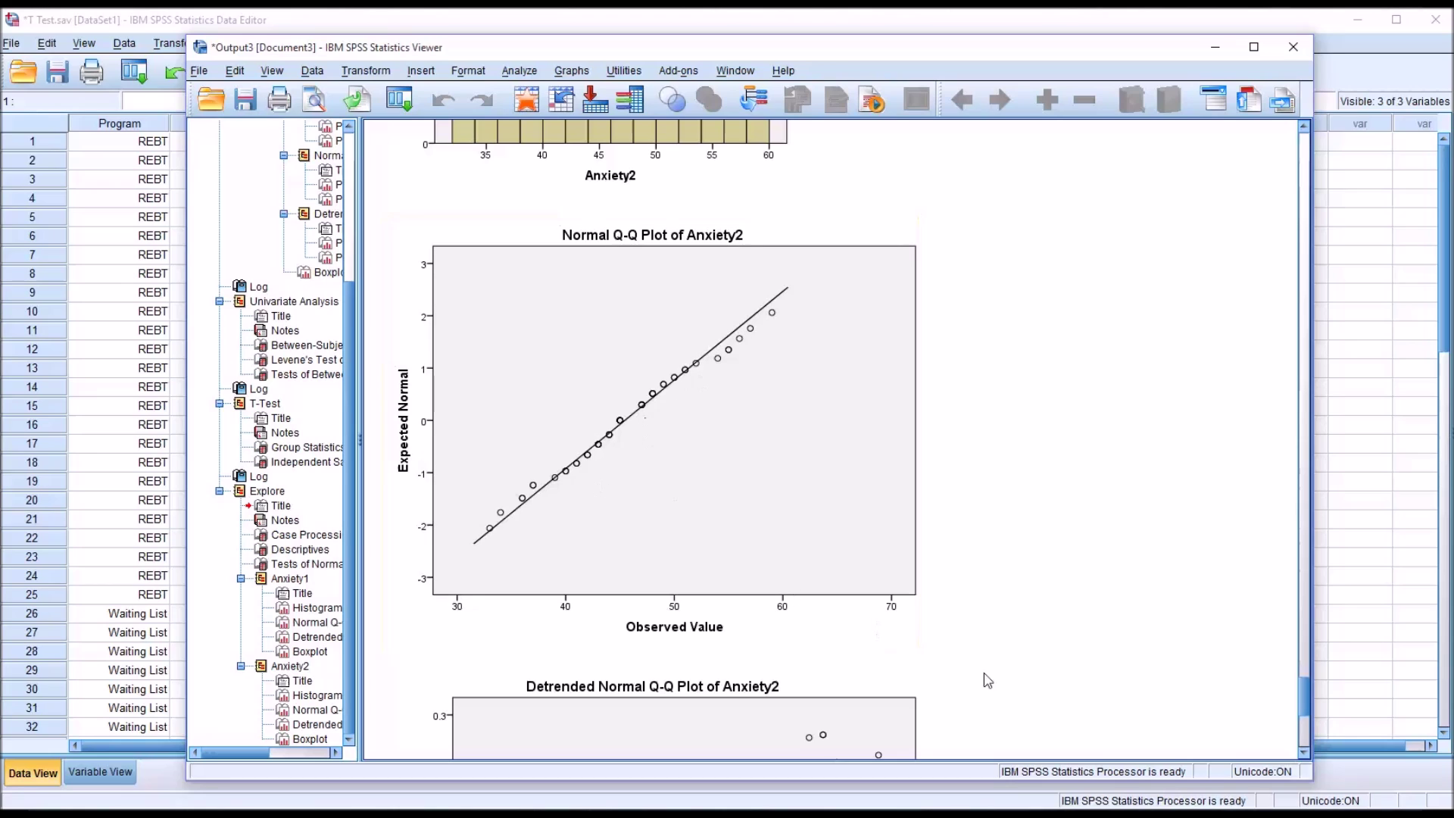
scroll(833, 439, down, 1)
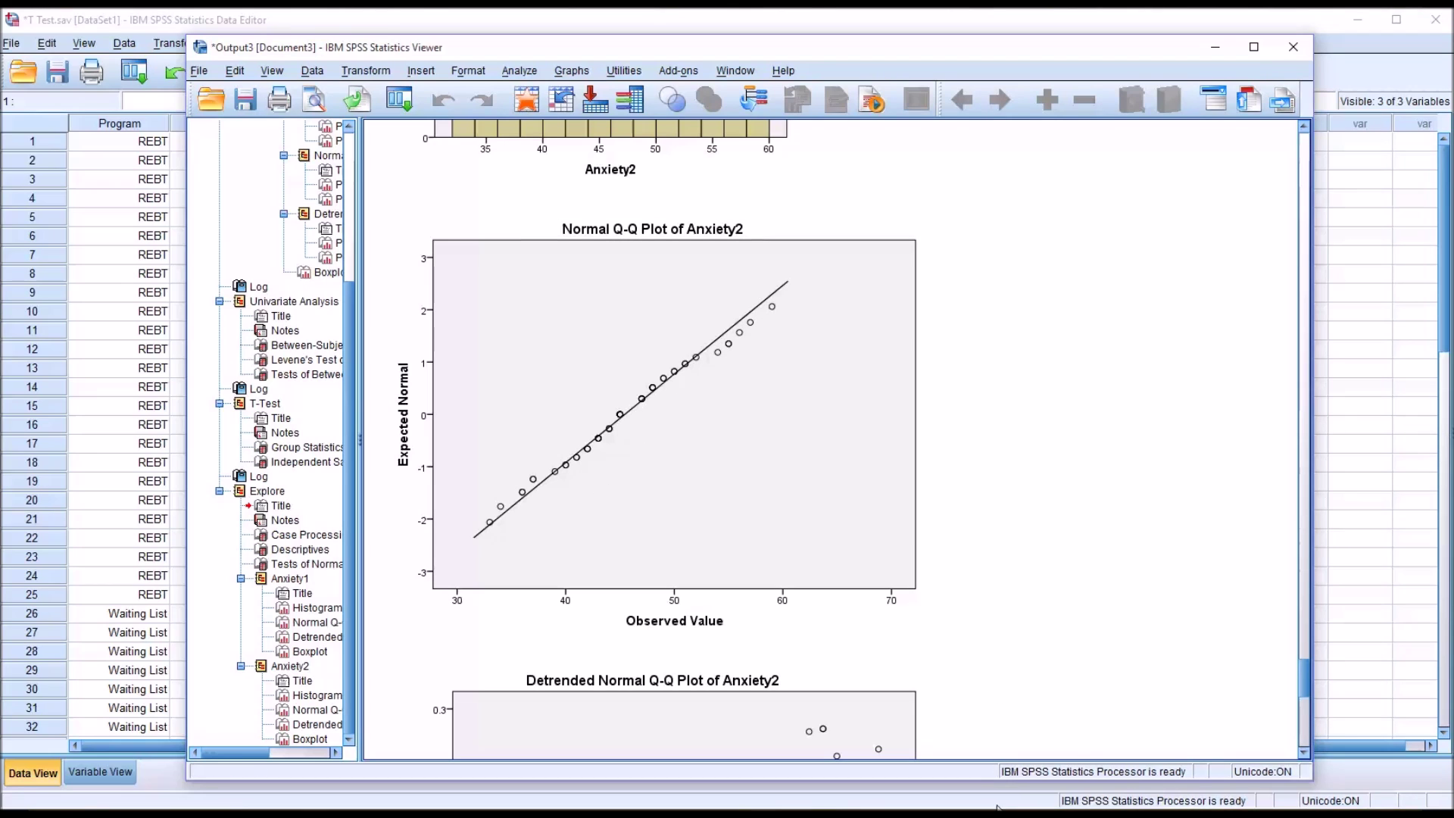
Check the boxplots of Anxiety1 and Anxiety2 for outliers
drag(1306, 683, 1295, 628)
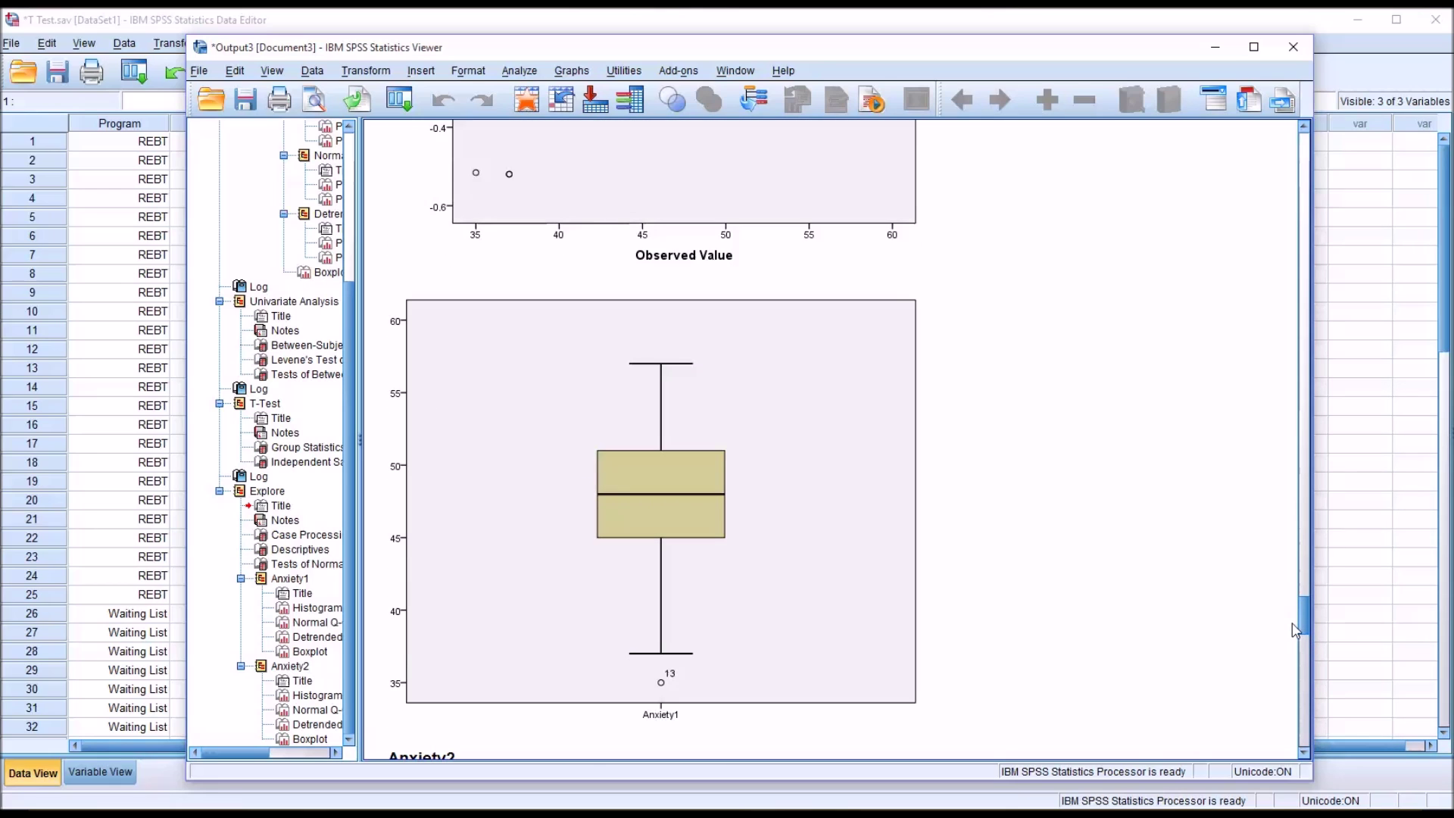
click(609, 560)
drag(1304, 608, 1302, 728)
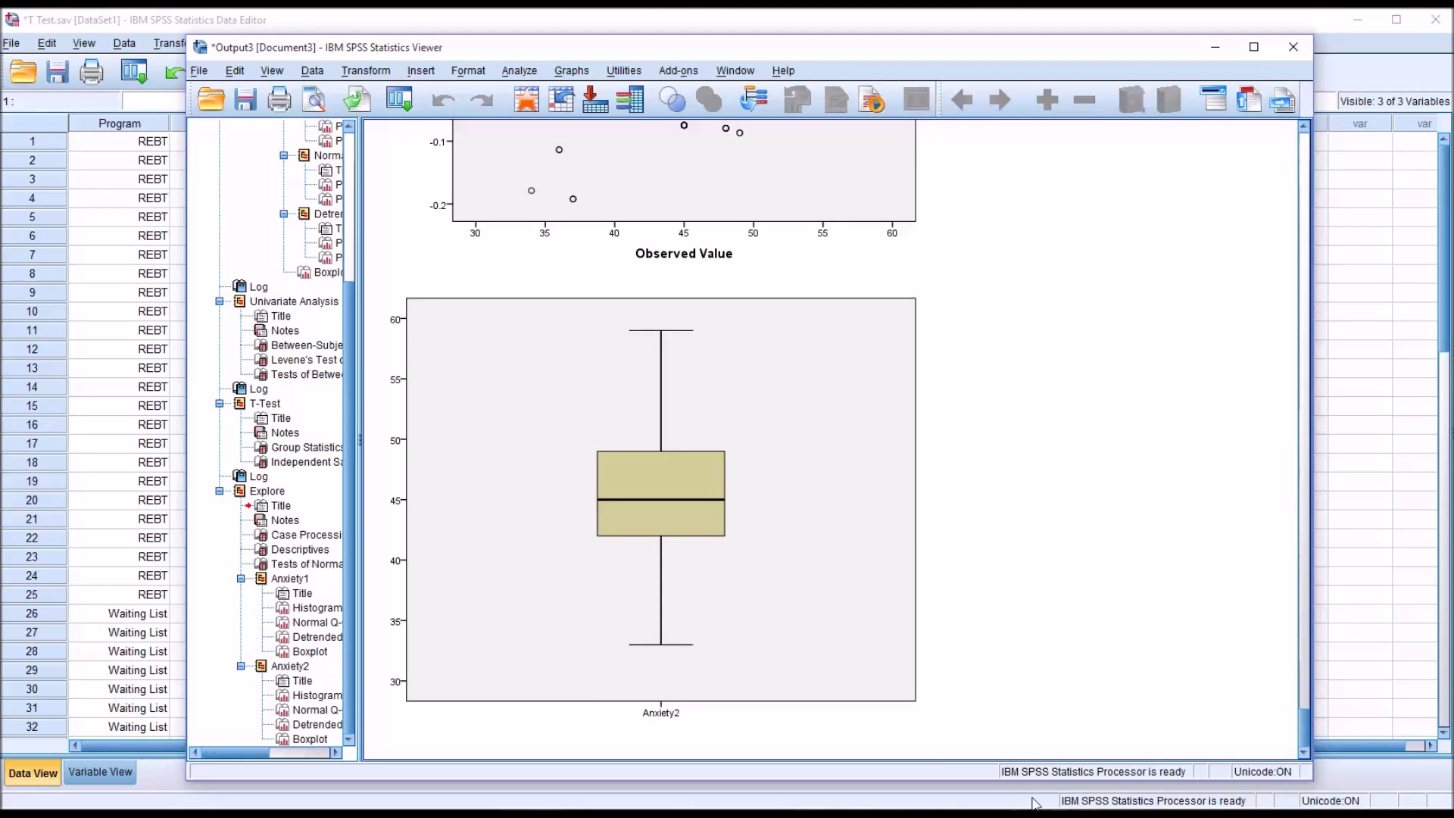
Set up a Paired-Samples T Test with Anxiety1 as Variable1 and Anxiety2 as Variable2 of pair 1
click(518, 70)
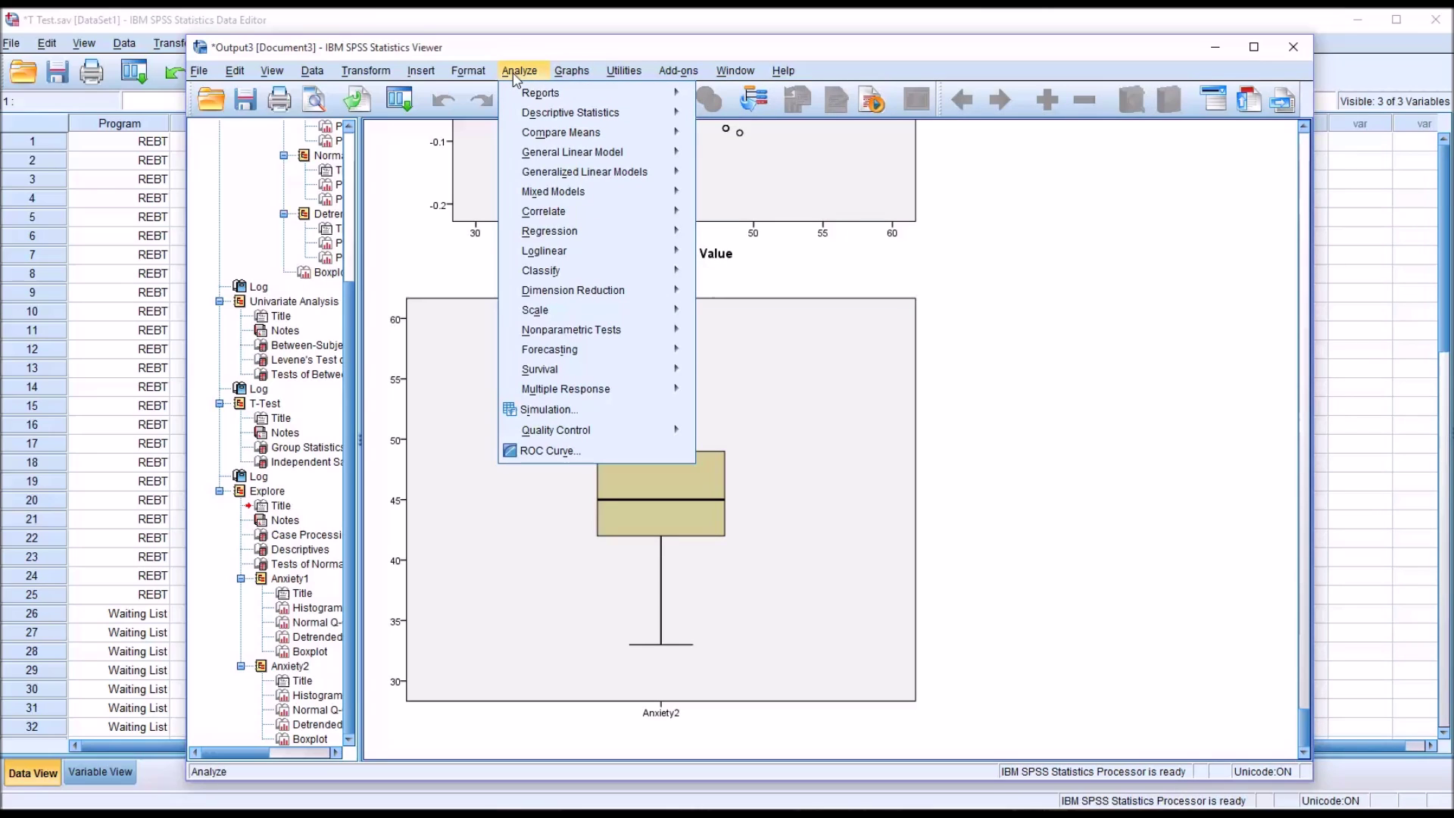
mouse_move(561, 132)
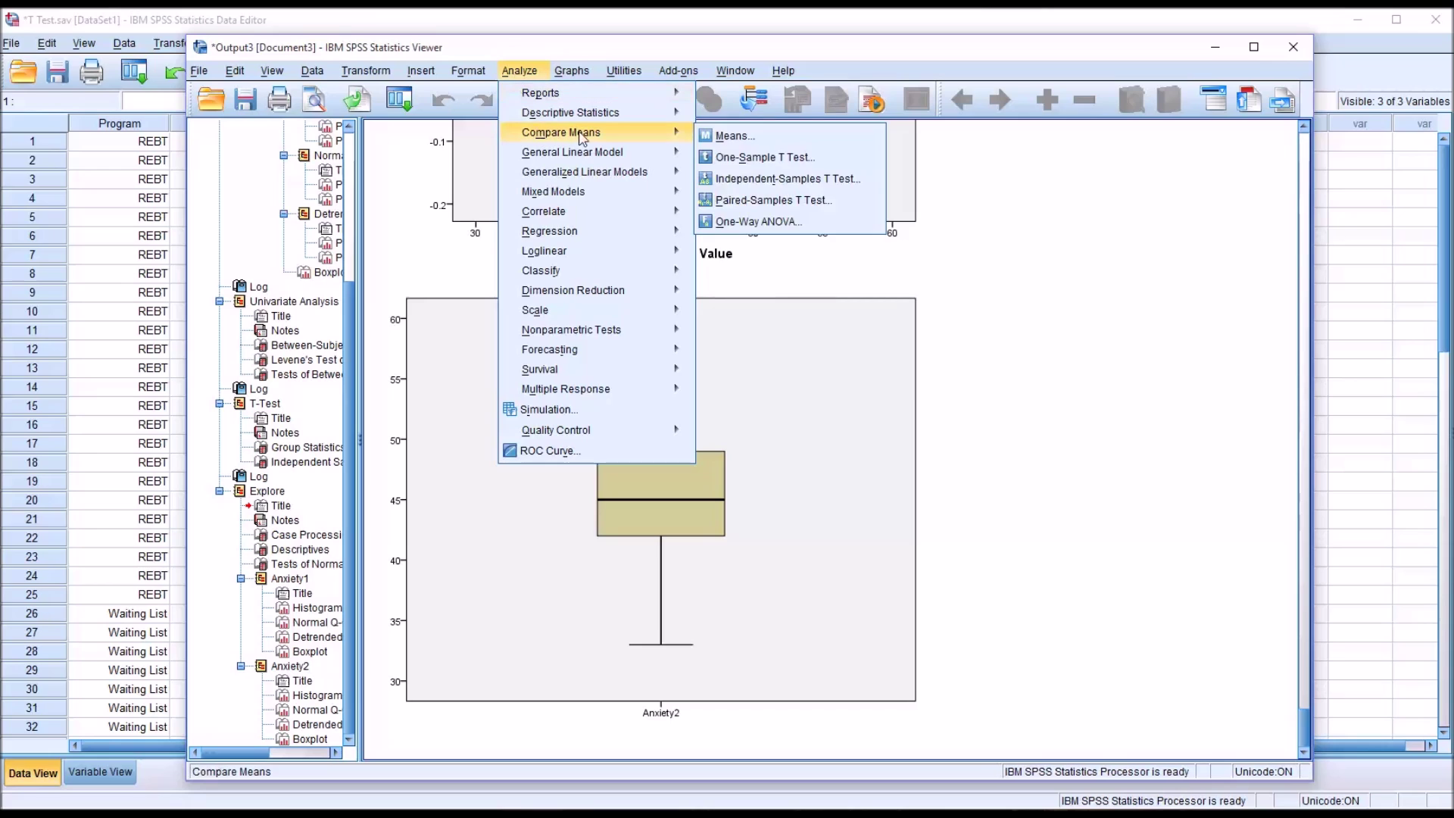
click(735, 200)
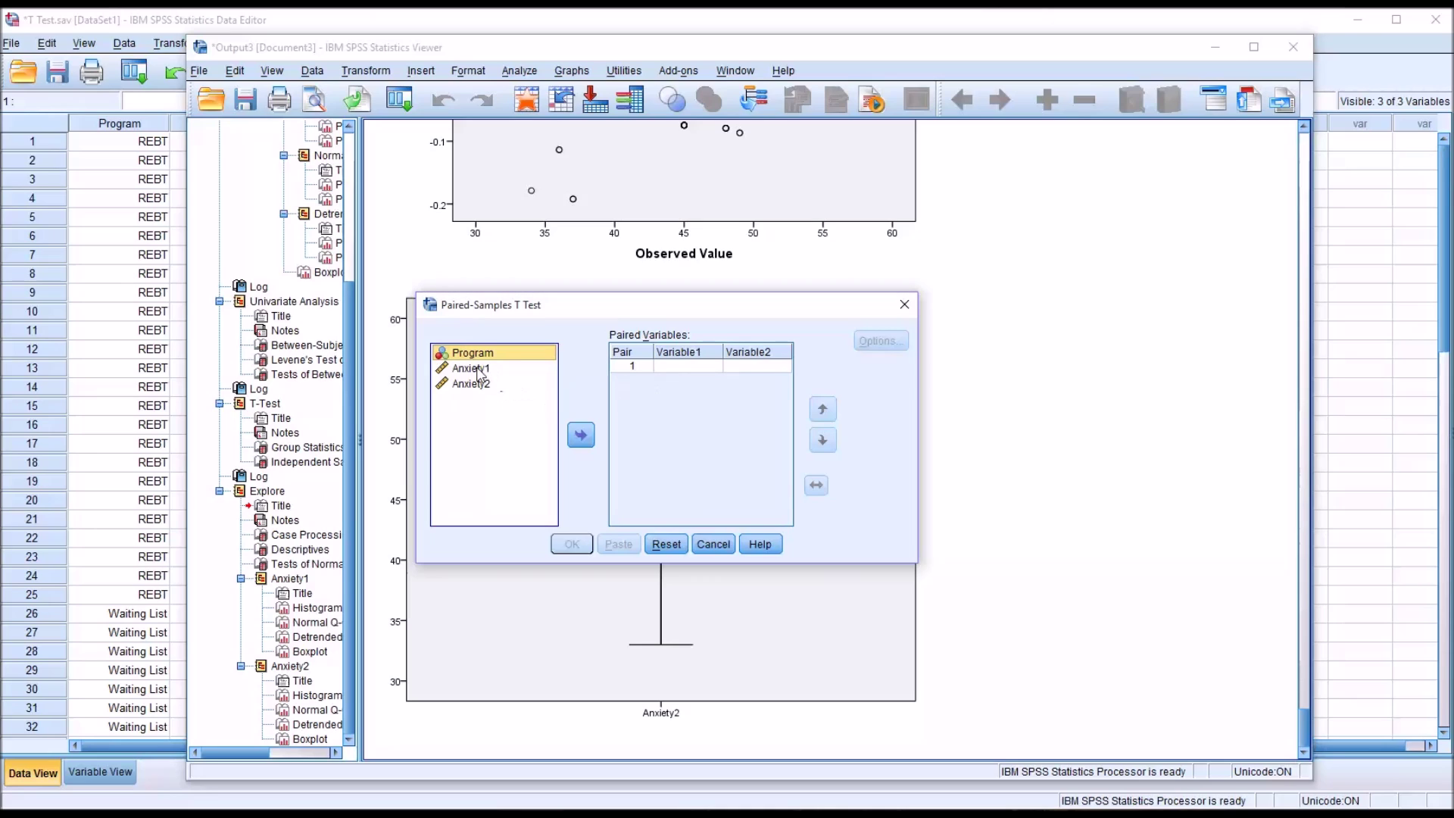
drag(470, 371, 672, 368)
drag(503, 385, 740, 371)
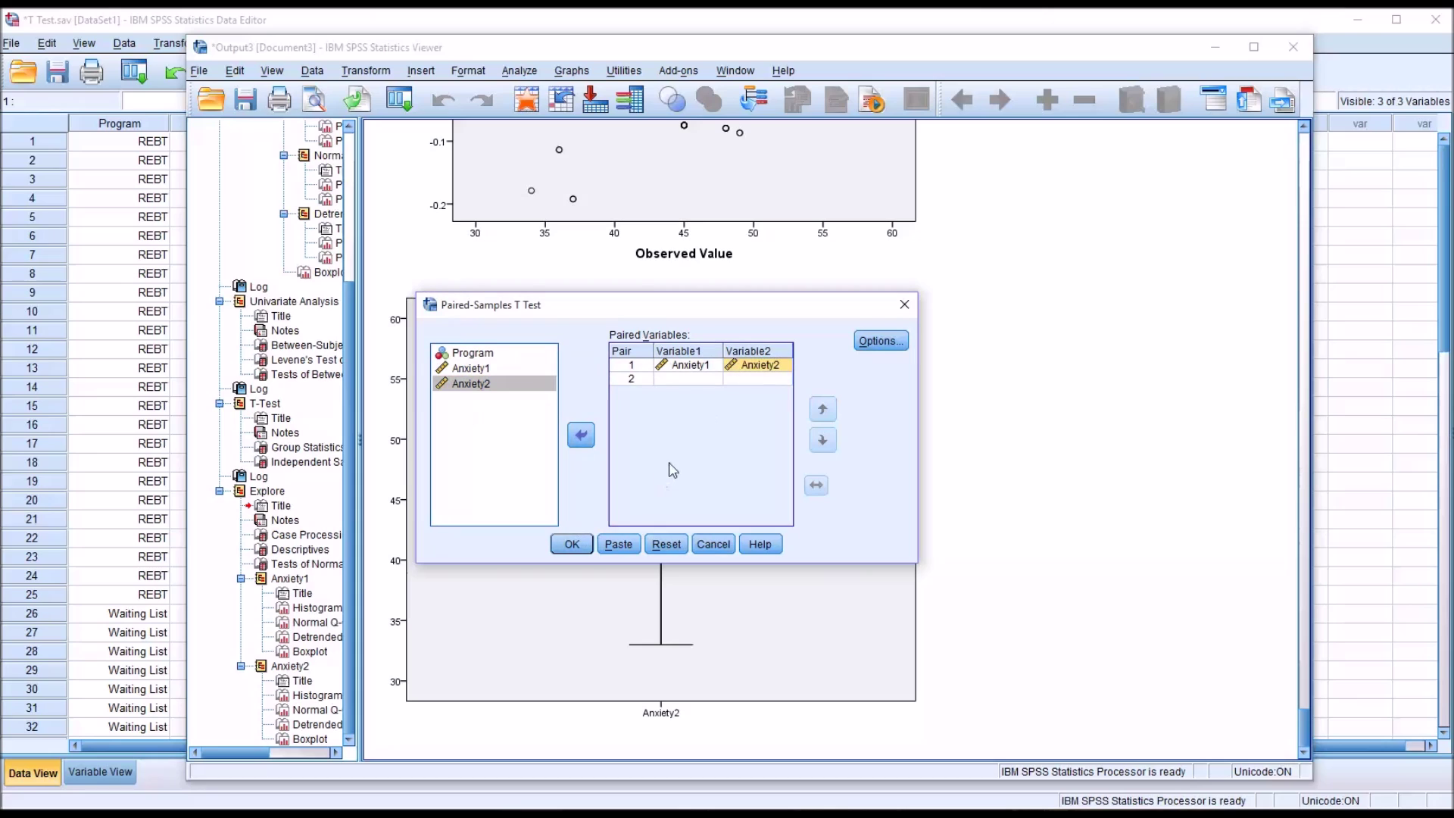
Check the test options, keep the 95% confidence interval and analysis-by-analysis exclusion, and run the paired-samples t test
click(875, 342)
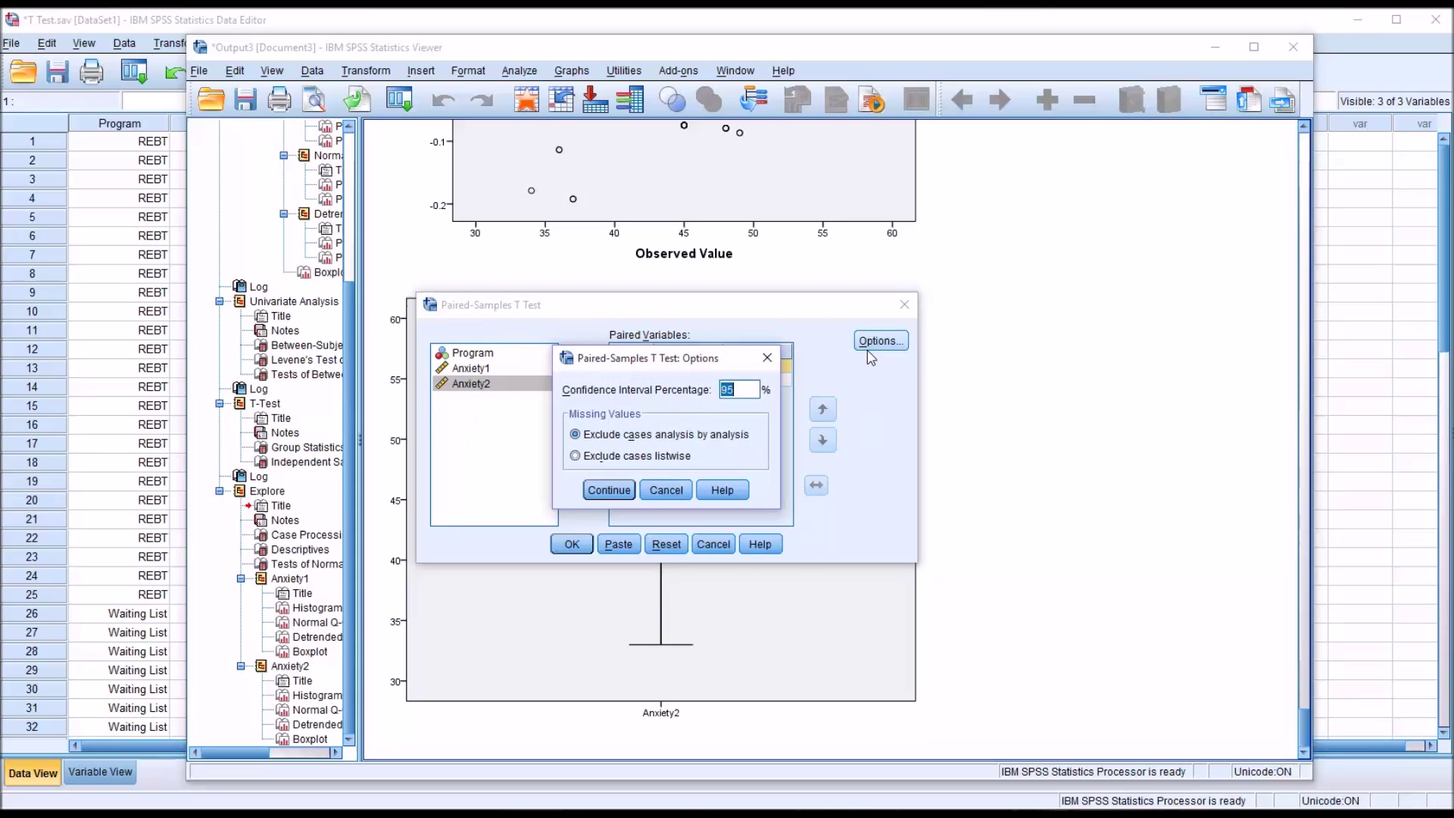
click(665, 493)
click(573, 544)
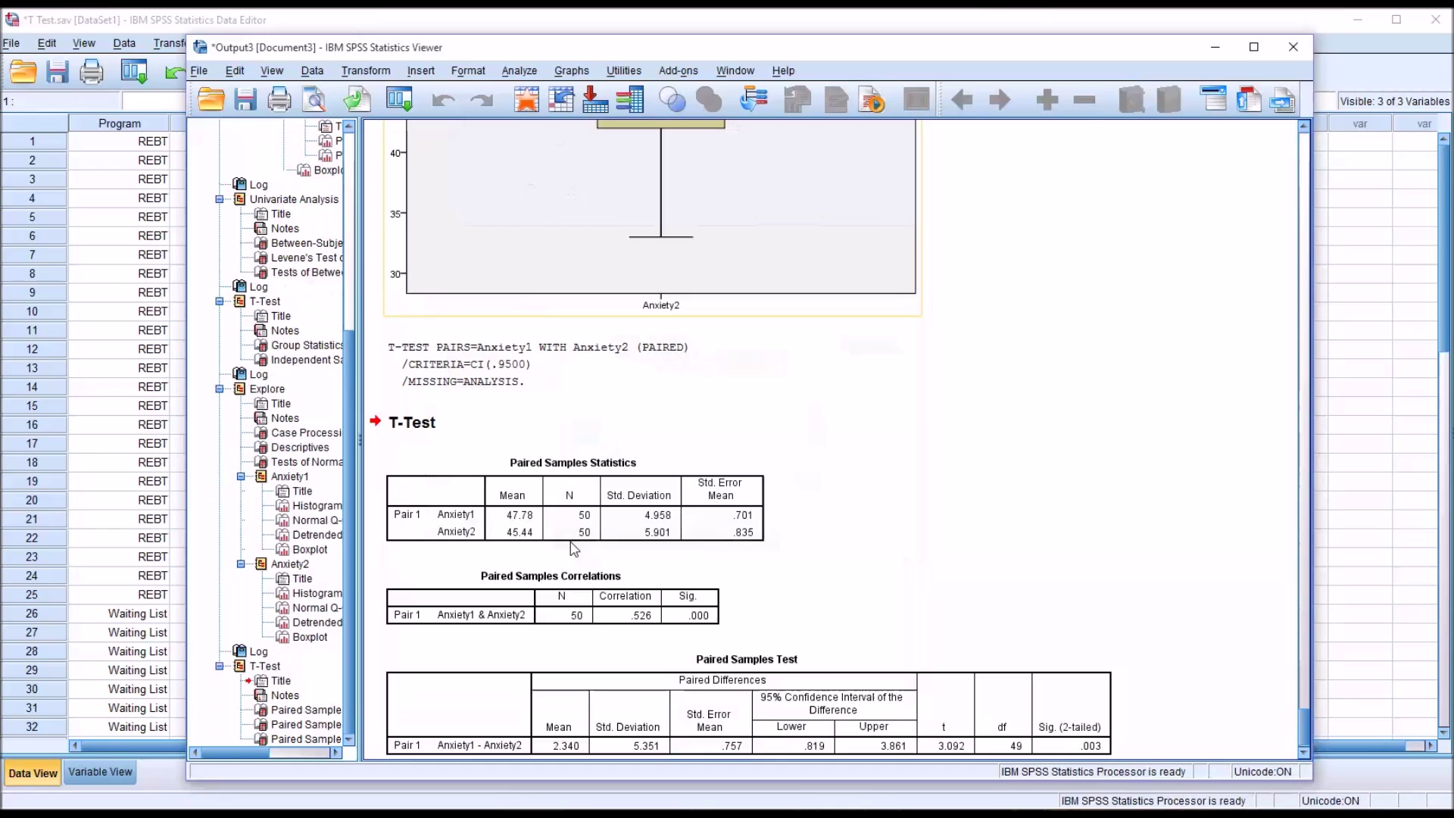
Examine the Paired Samples Statistics, Correlations and Test tables for Anxiety1 and Anxiety2
click(829, 547)
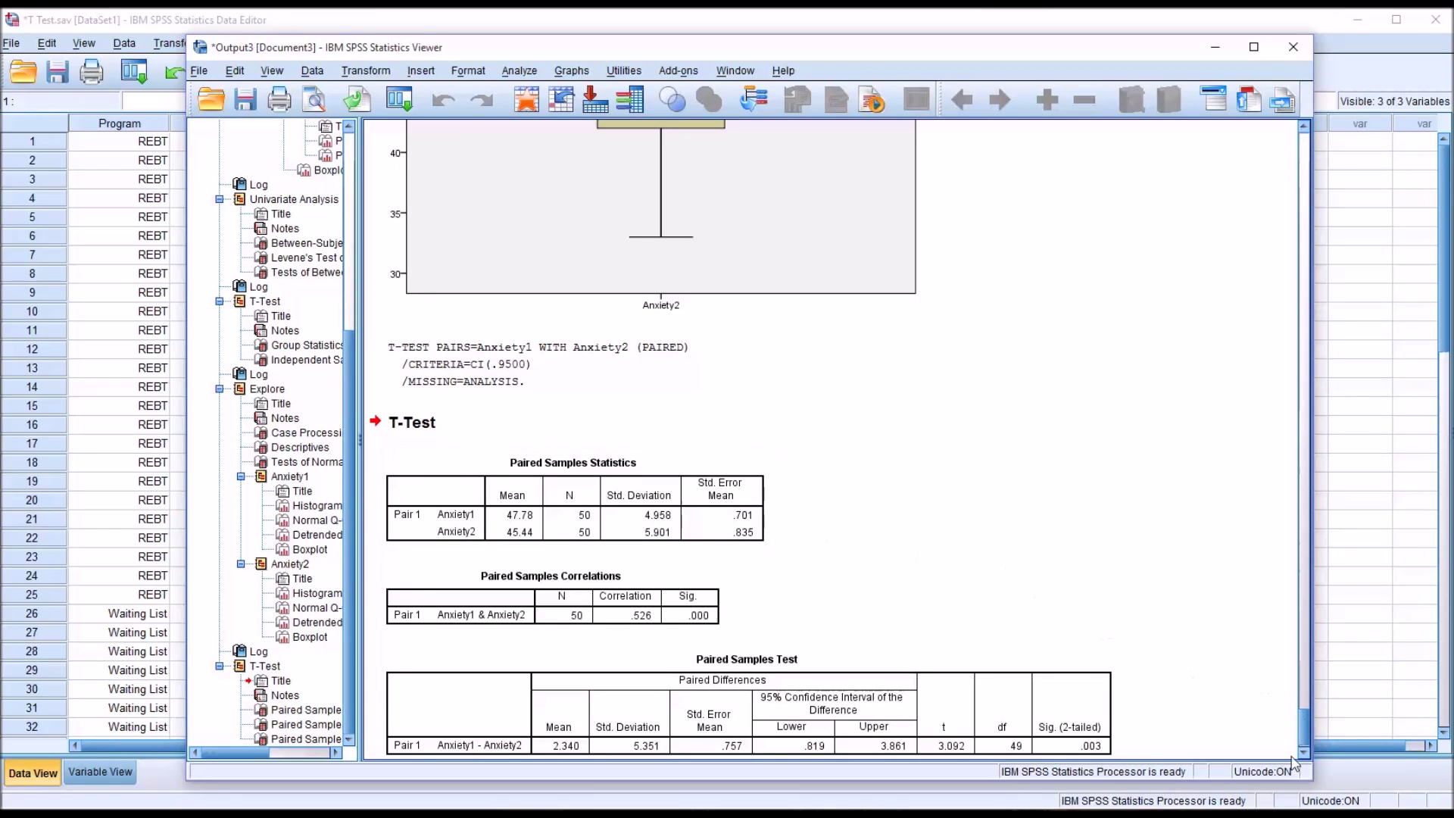
click(595, 464)
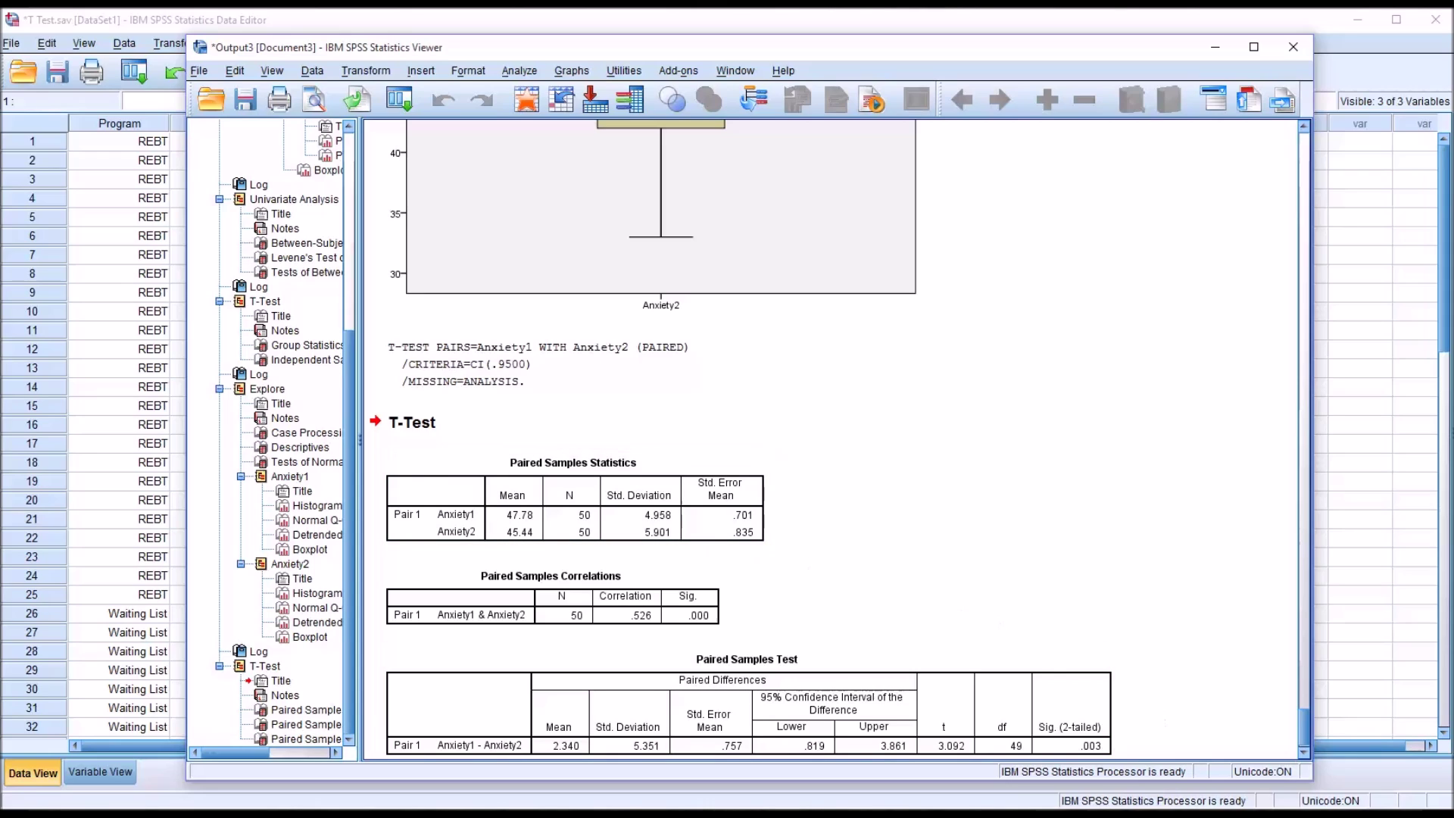
click(1303, 753)
click(1304, 752)
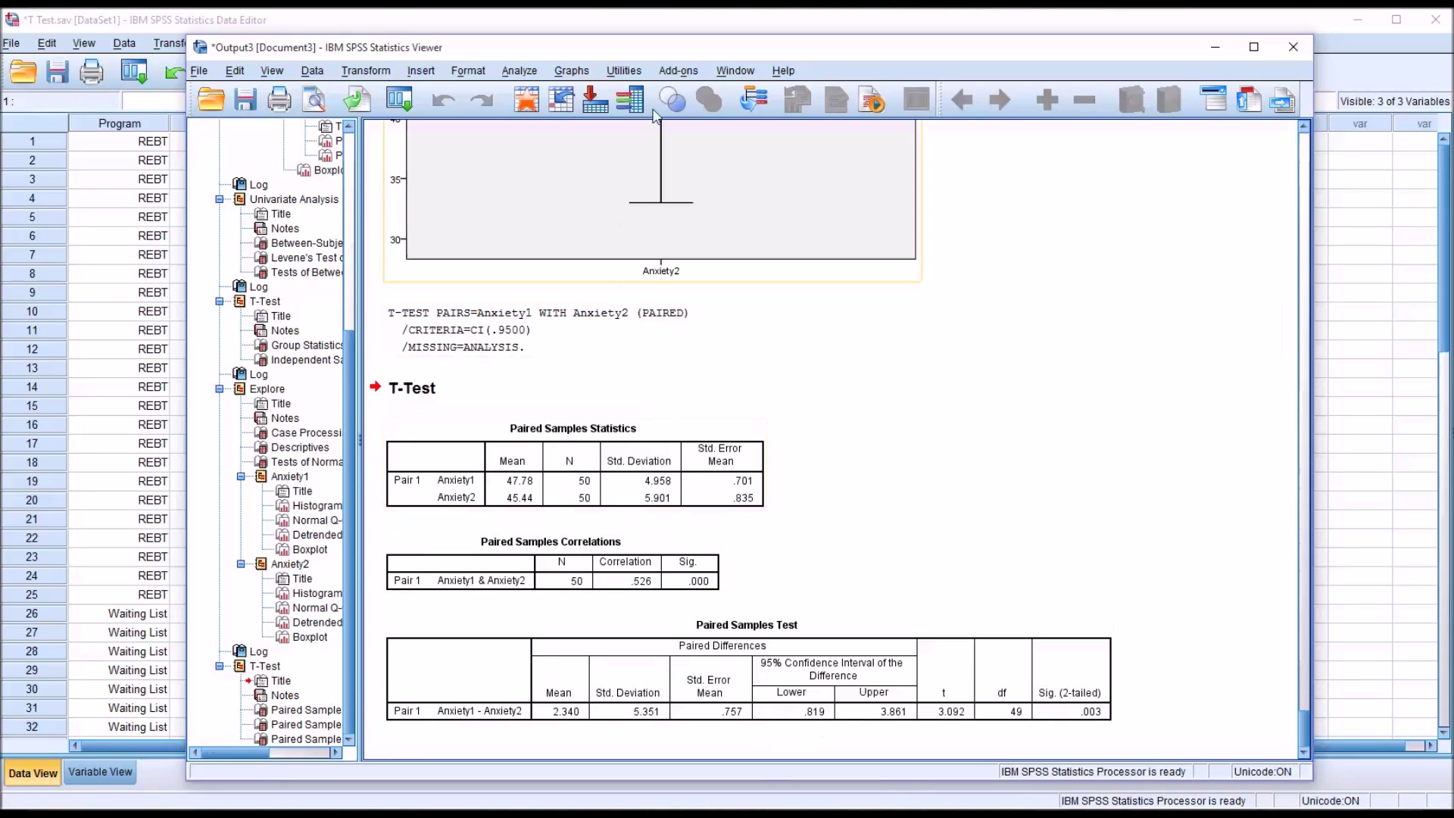
Return to the Data Editor and review the Program, Anxiety1 and Anxiety2 columns in the data set
click(644, 30)
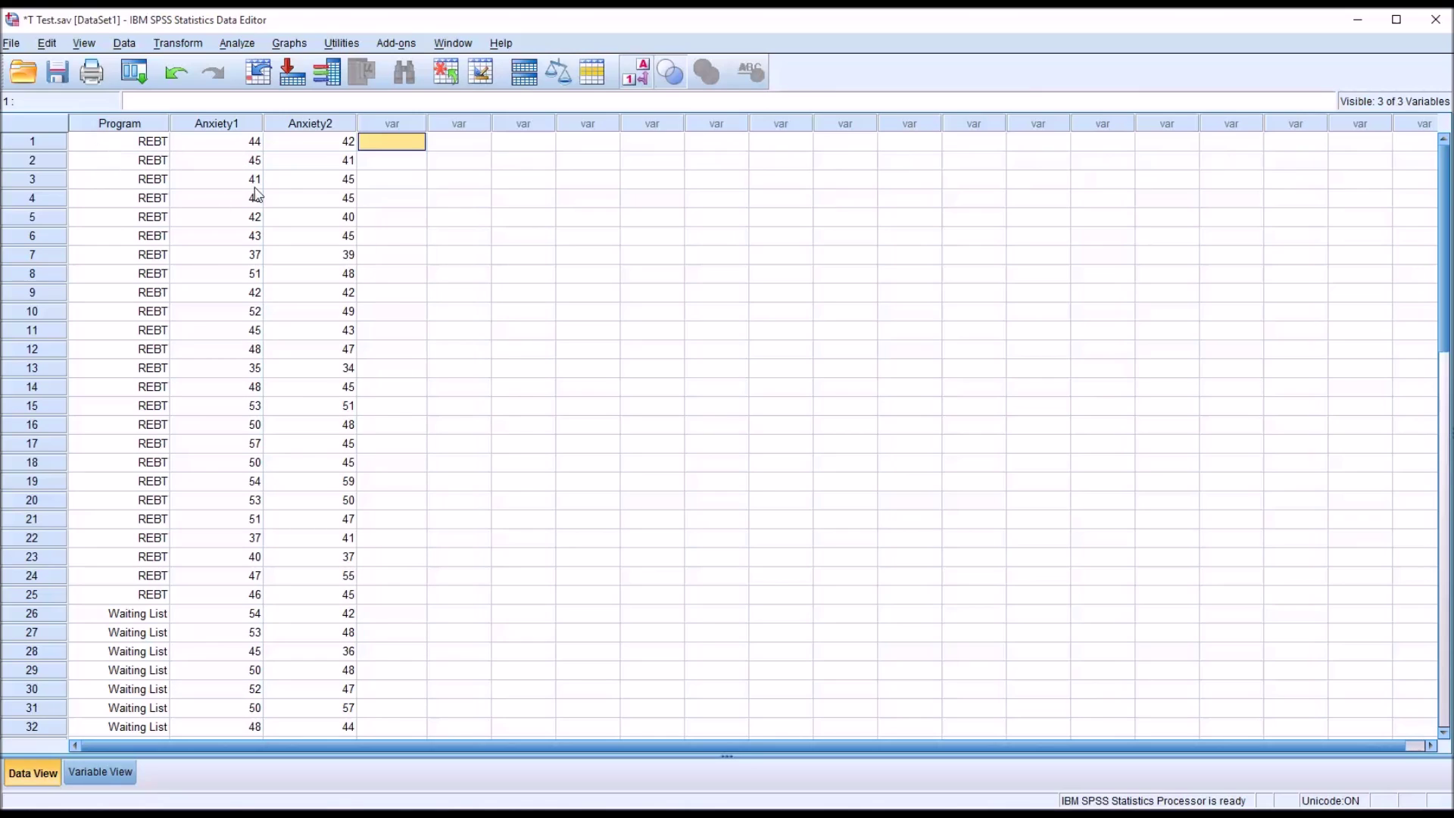
click(109, 128)
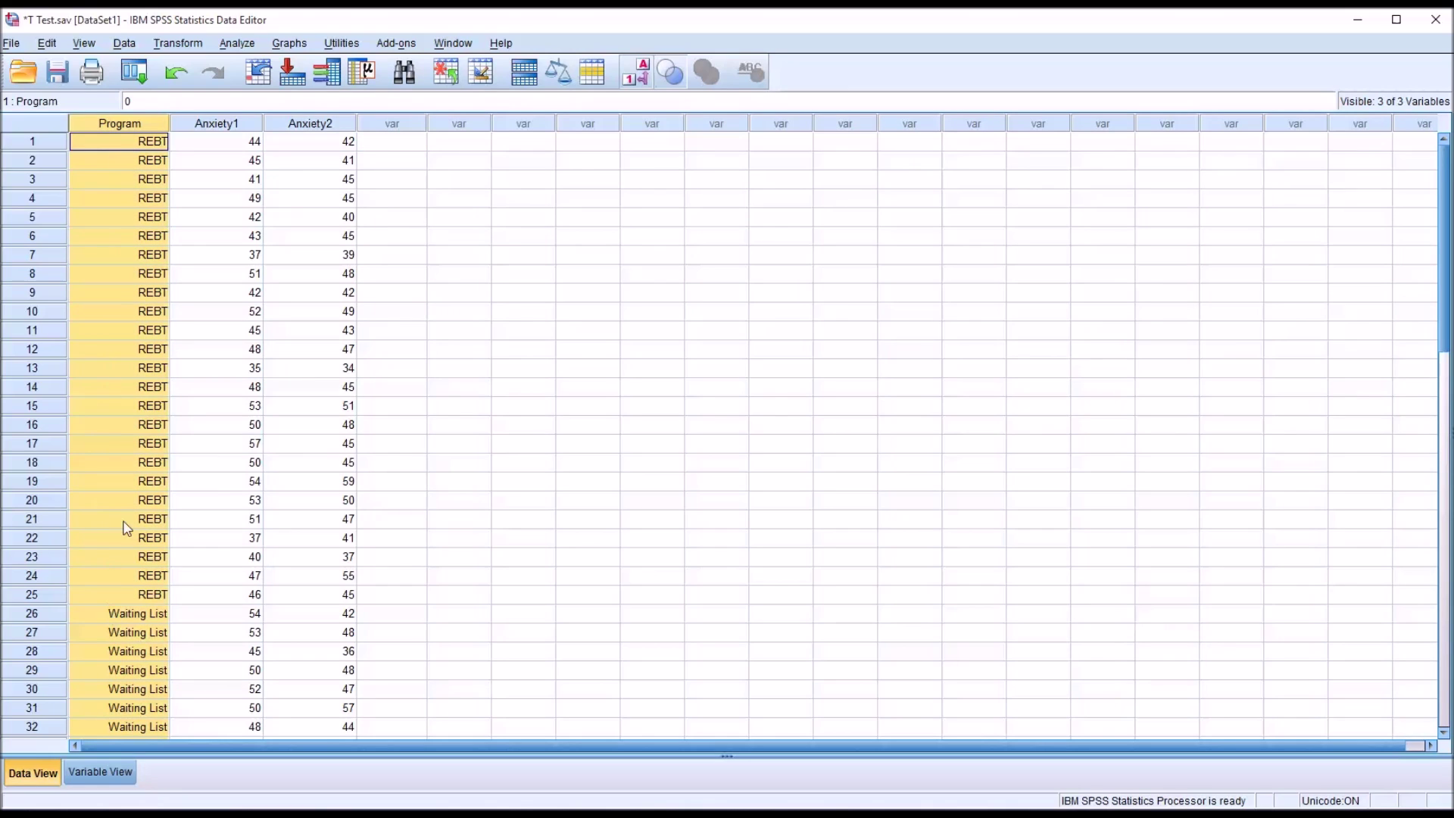
click(217, 127)
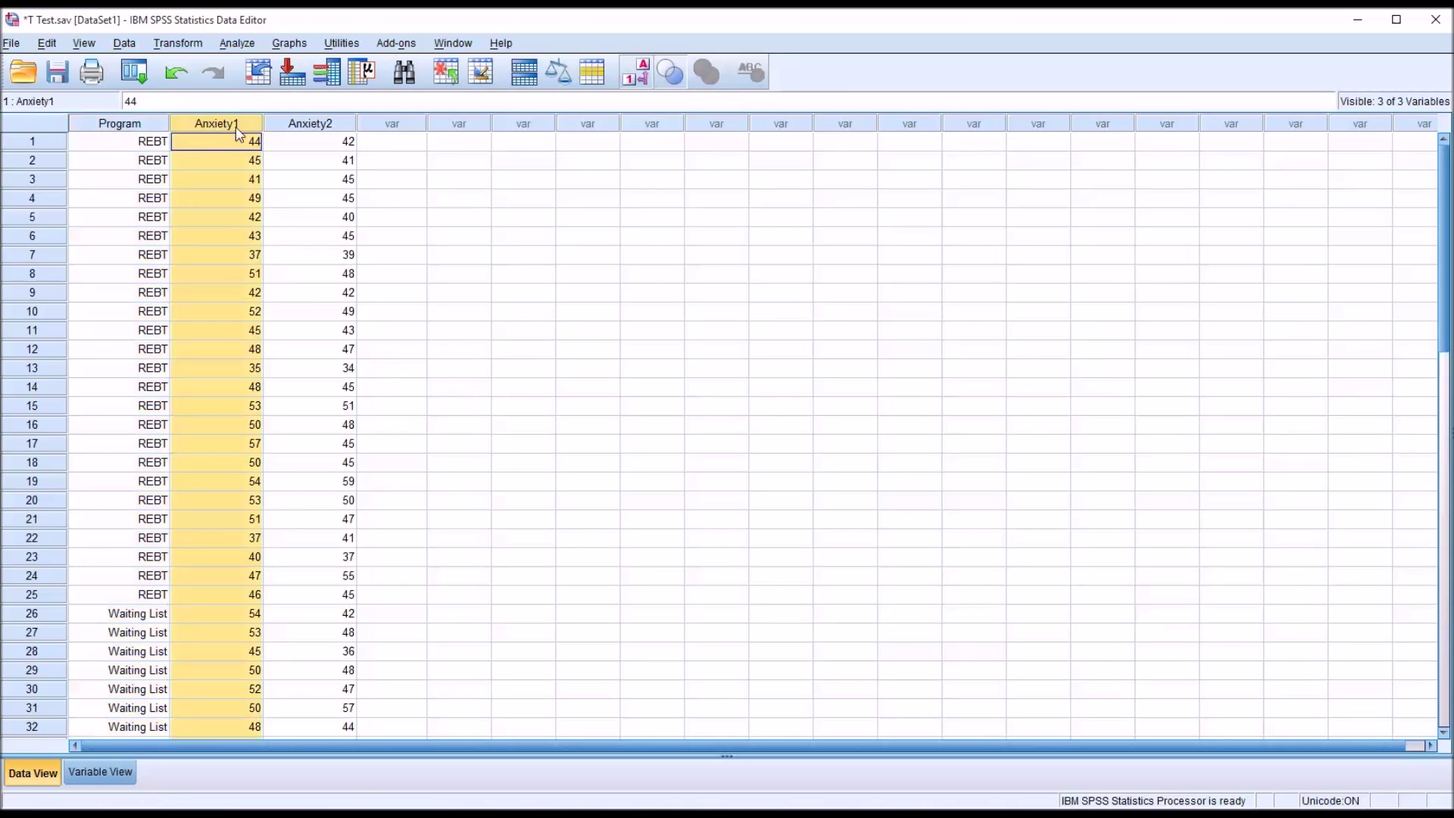
click(291, 128)
click(372, 145)
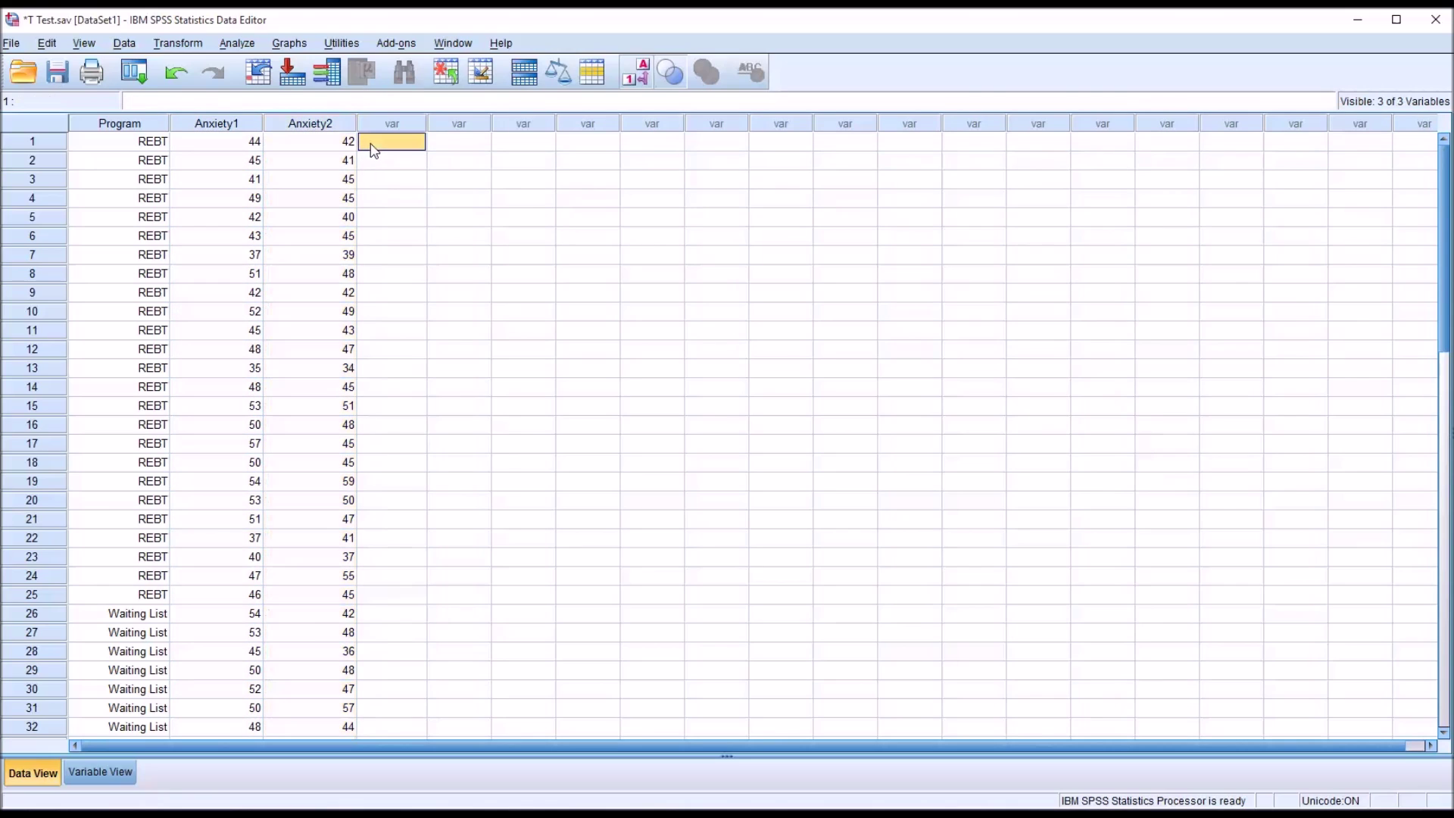